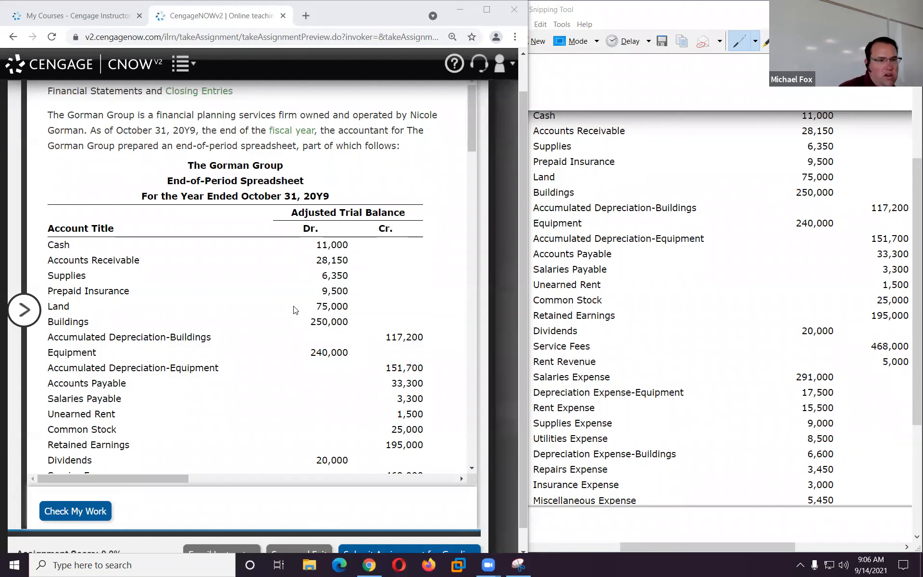
# - Choose Service fees and Rent revenue as the two revenue accounts in The Gorman Group's income statement
pyautogui.scroll(-1, 295, 309)
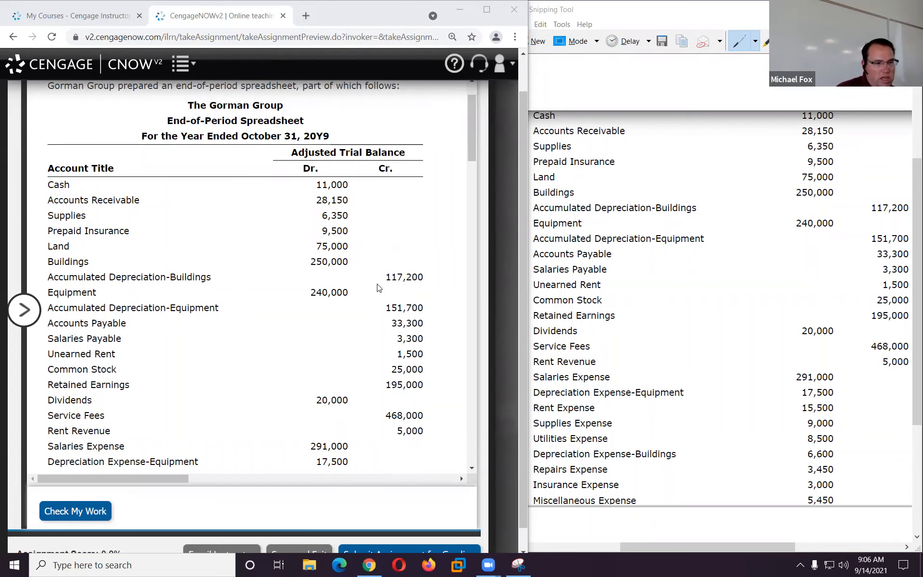
pyautogui.scroll(-3, 380, 287)
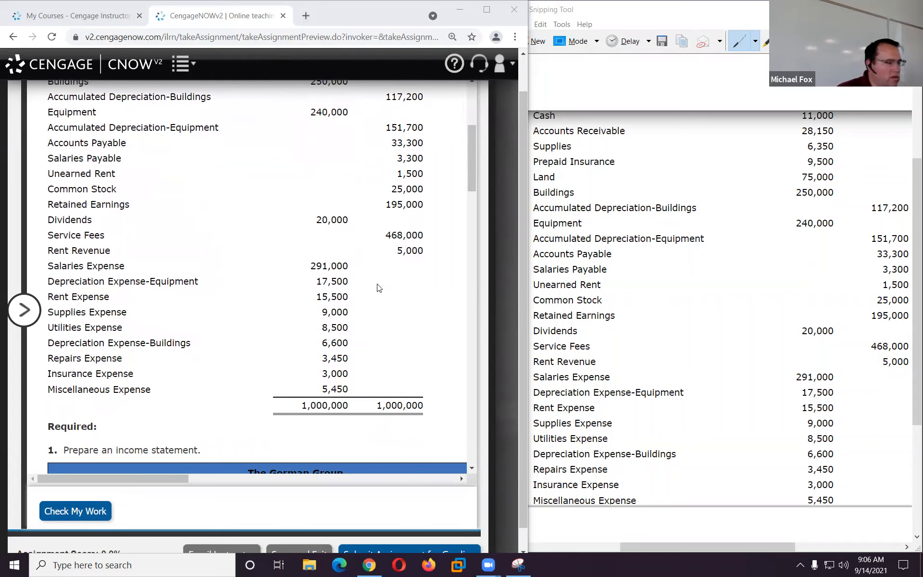
pyautogui.scroll(-5, 377, 286)
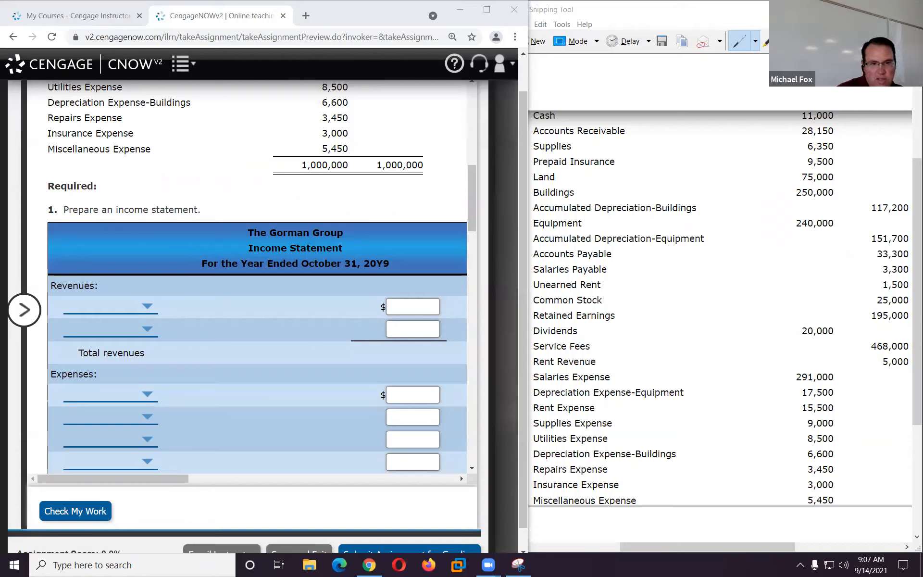
pyautogui.click(108, 308)
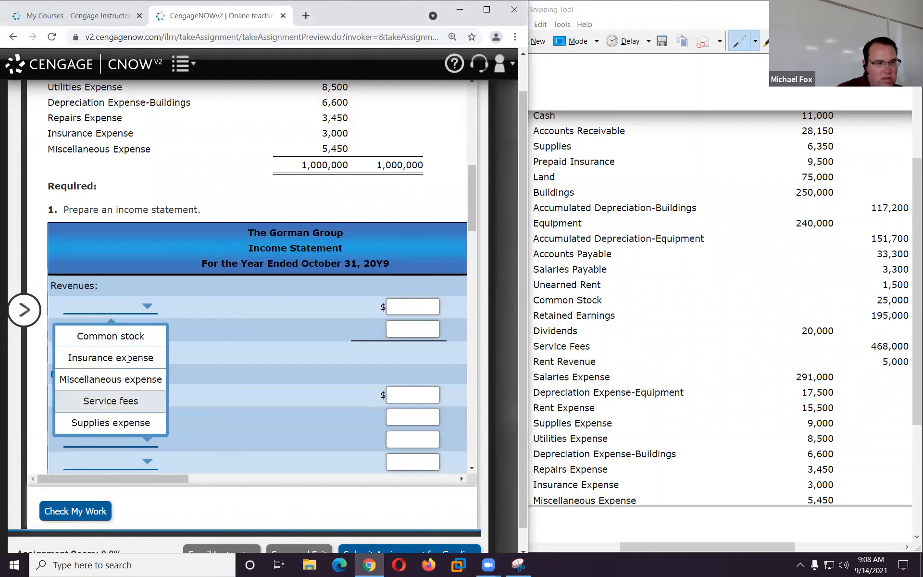
pyautogui.click(120, 402)
pyautogui.click(134, 334)
pyautogui.click(114, 381)
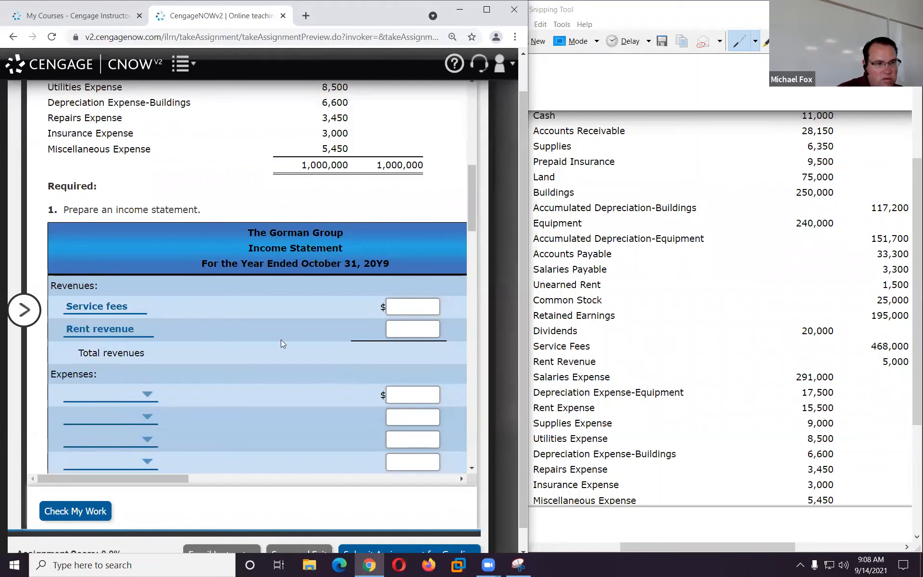
# - Enter 468000 for service fees and 5000 for rent revenue in the income statement
pyautogui.click(405, 309)
pyautogui.write('468000')
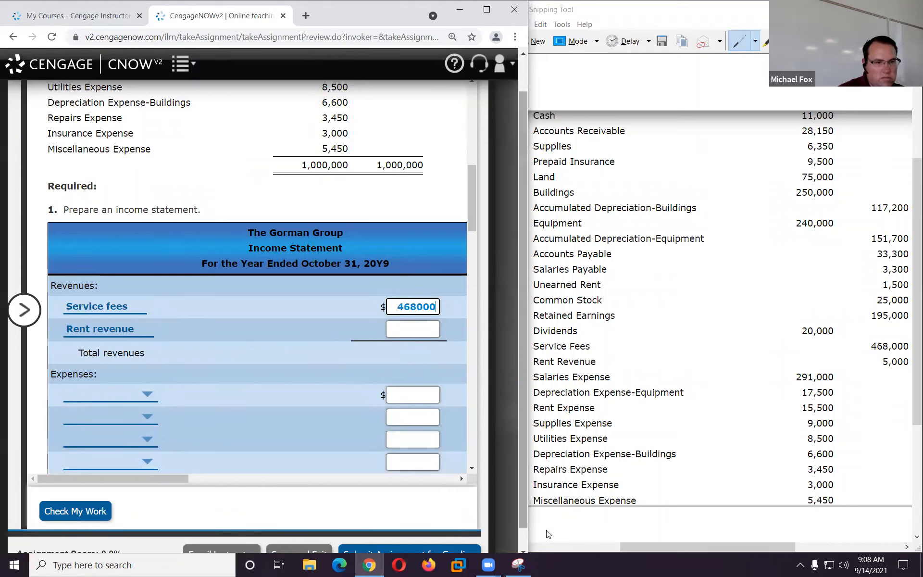
pyautogui.click(393, 332)
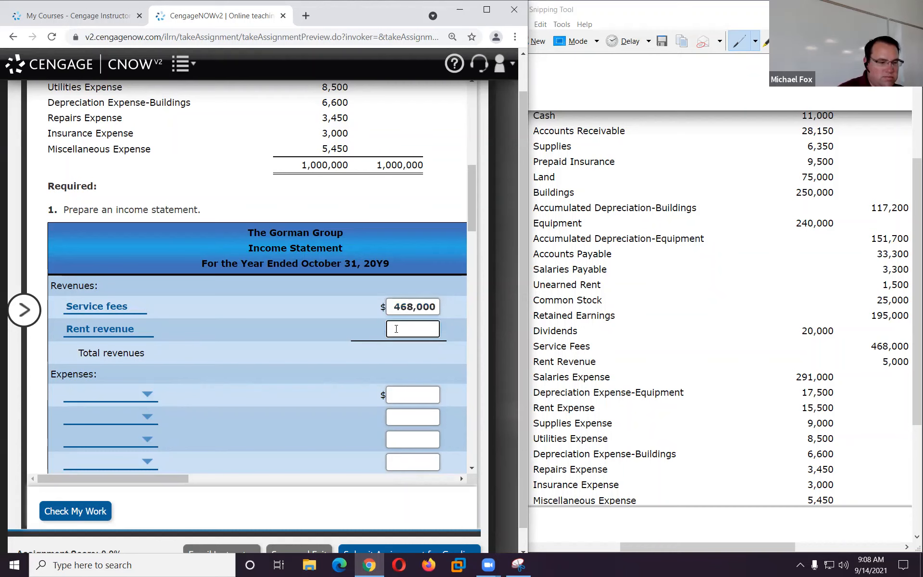
pyautogui.write('5000')
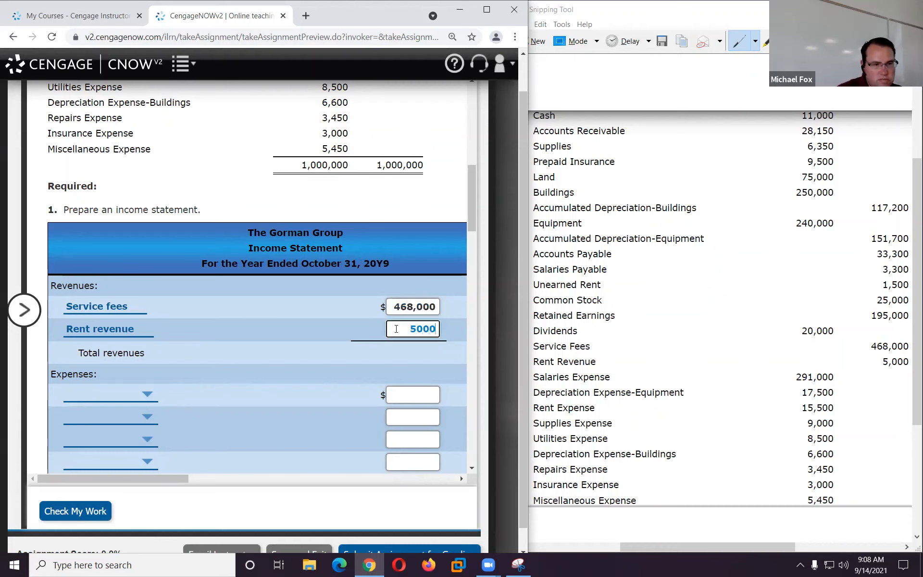
# - Fill the first expense line of the income statement with Salaries expense at 291000
pyautogui.scroll(-2, 287, 339)
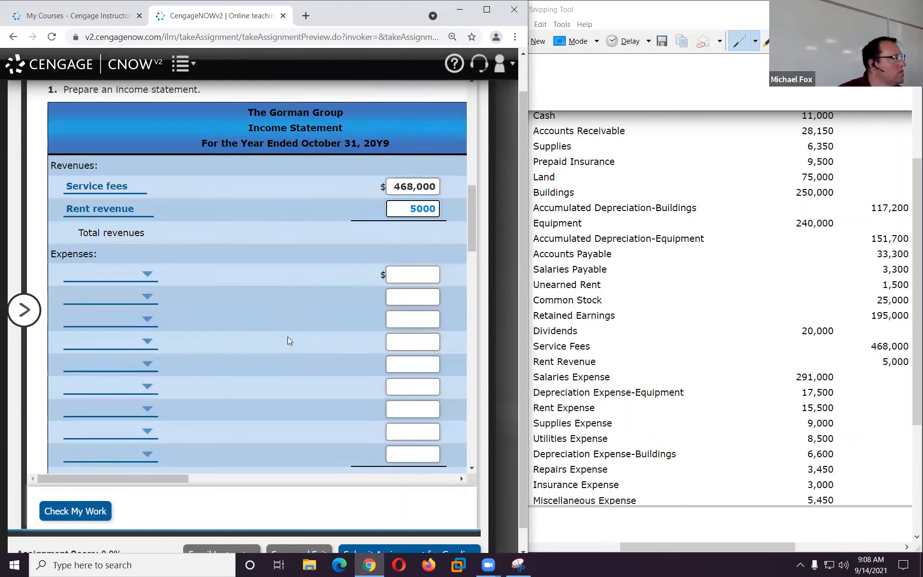
pyautogui.scroll(-1, 287, 339)
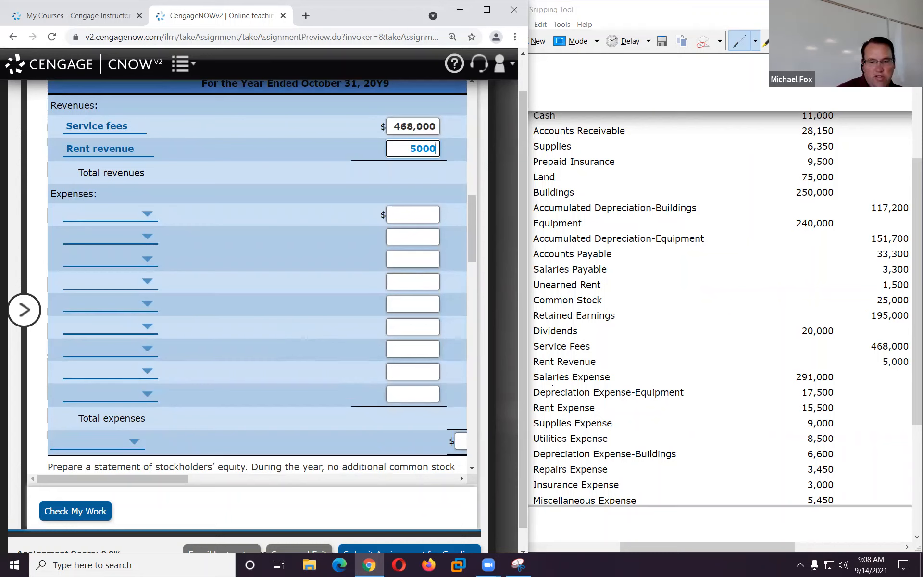
pyautogui.click(114, 218)
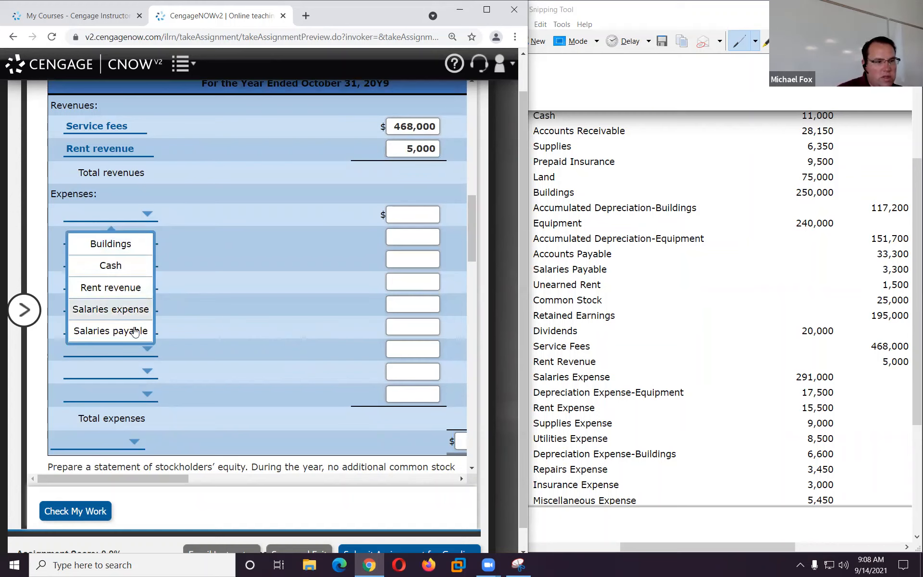
pyautogui.click(122, 310)
pyautogui.click(123, 240)
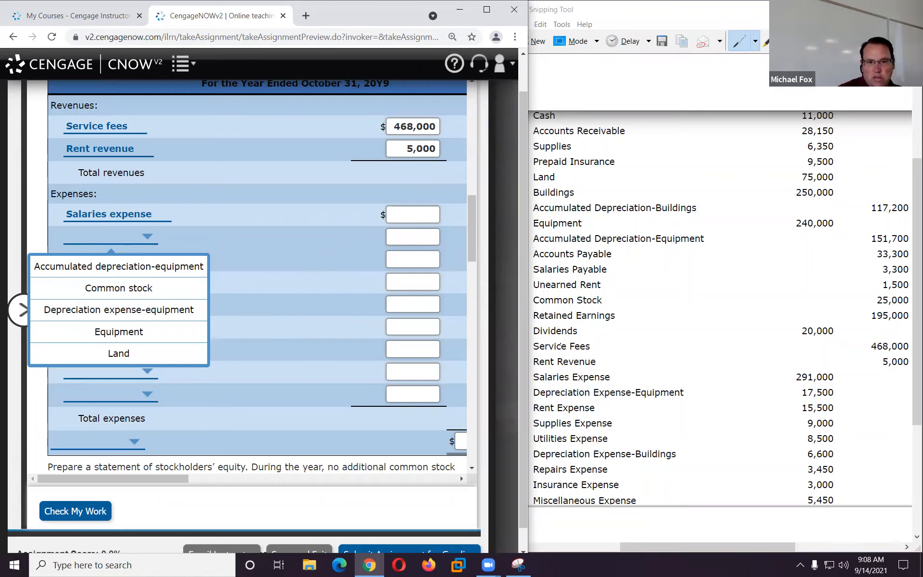
pyautogui.click(399, 216)
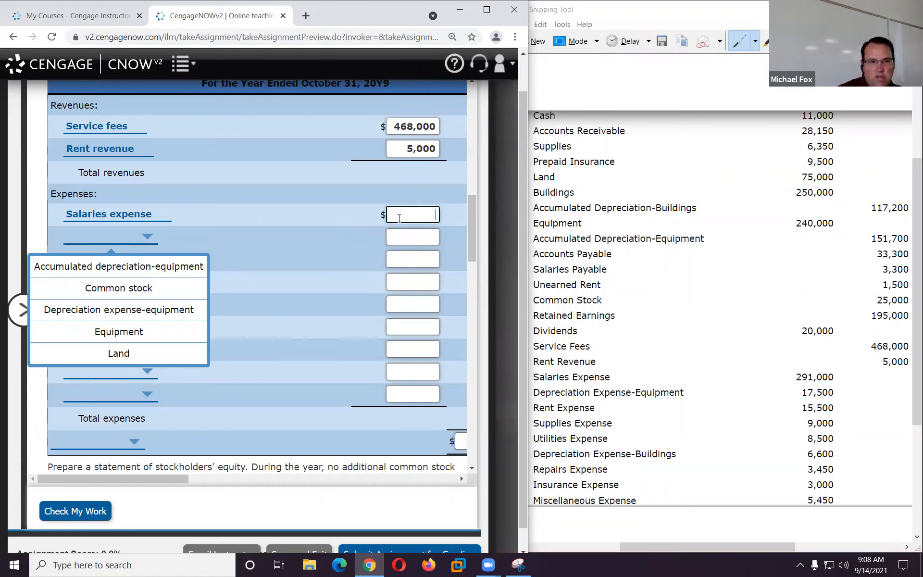
pyautogui.write('291000')
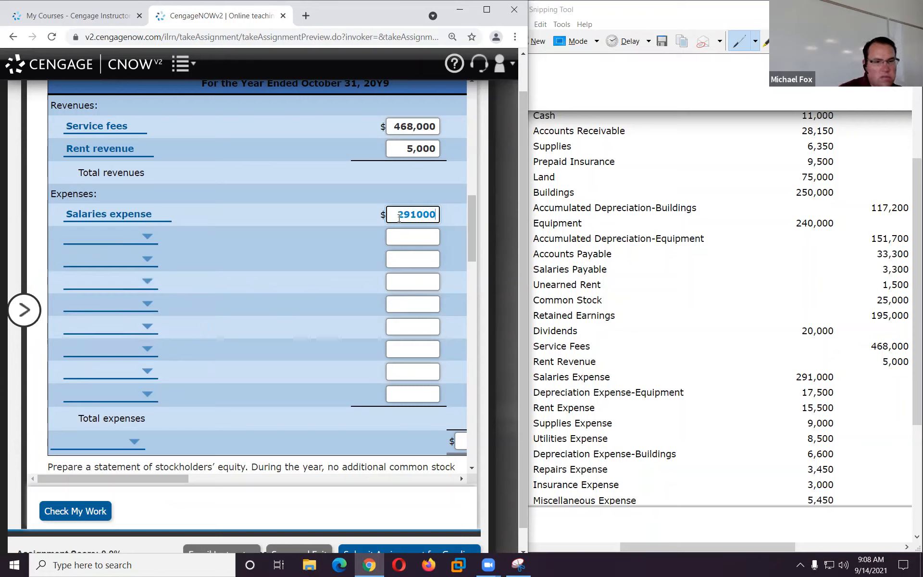
# - Fill the second expense line with Depreciation expense-equipment at 17500
pyautogui.click(136, 244)
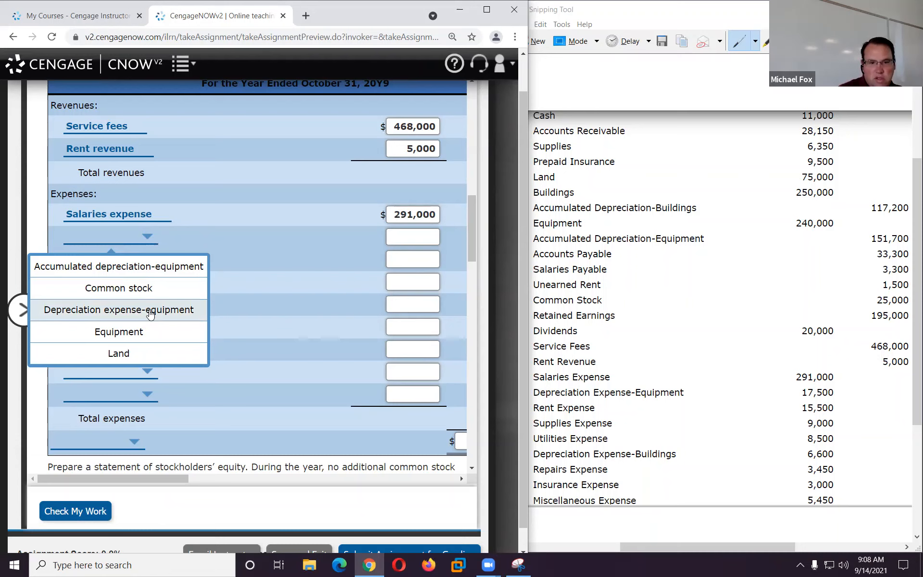
pyautogui.click(149, 315)
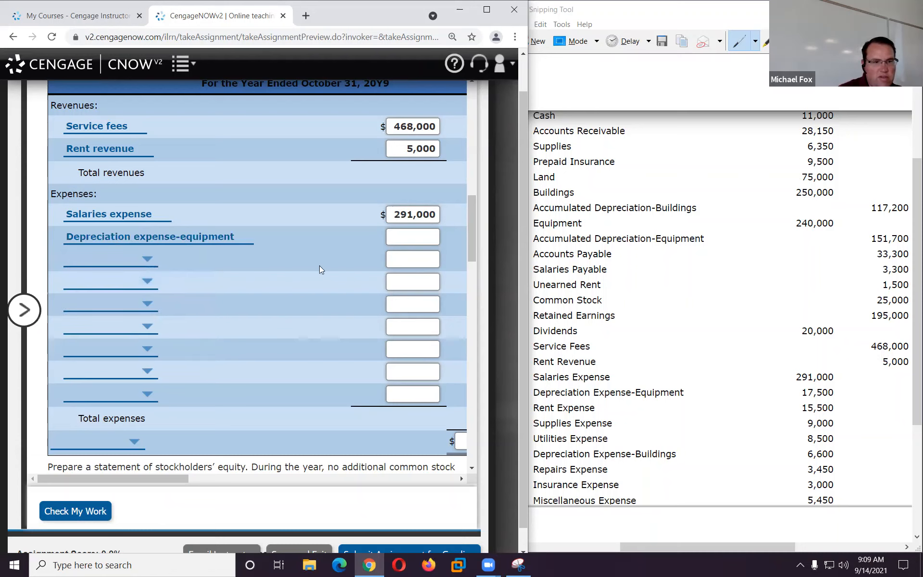
pyautogui.click(399, 236)
pyautogui.write('175')
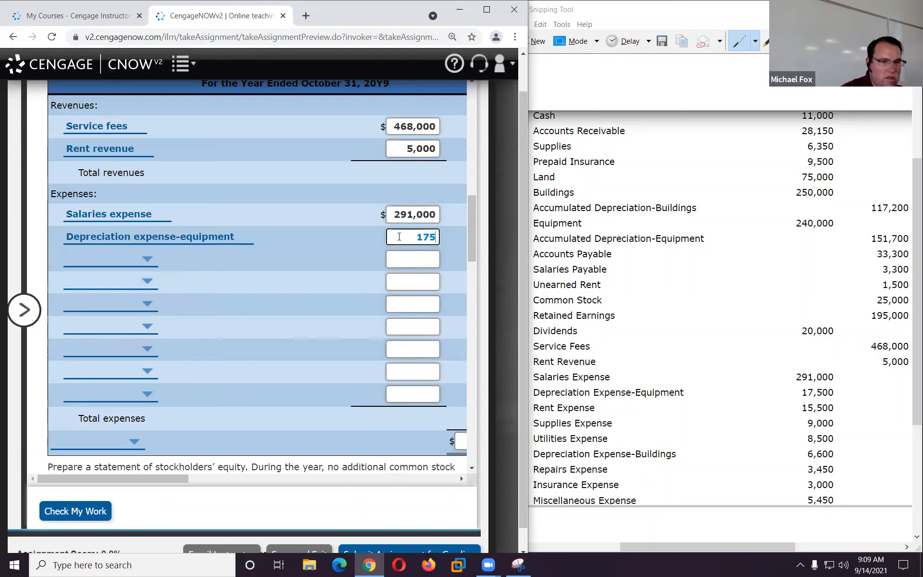
pyautogui.write('00')
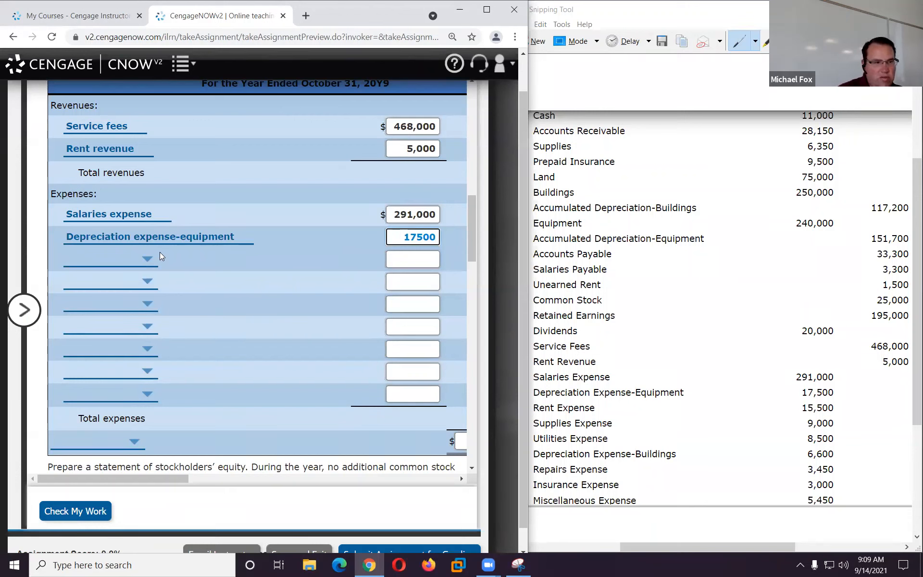
# - Fill the third and fourth expense lines with Rent expense at 15500 and Supplies expense at 9000
pyautogui.click(134, 262)
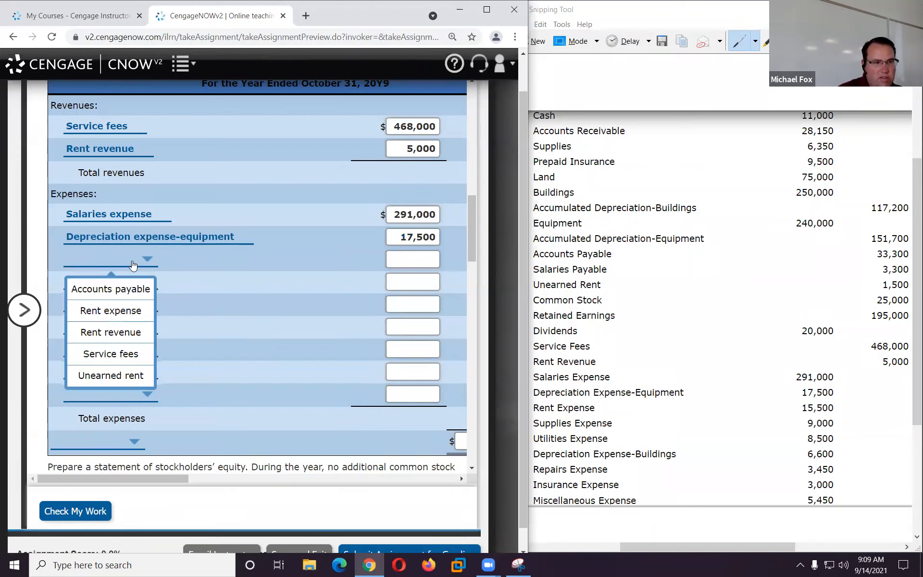
pyautogui.click(123, 312)
pyautogui.click(408, 260)
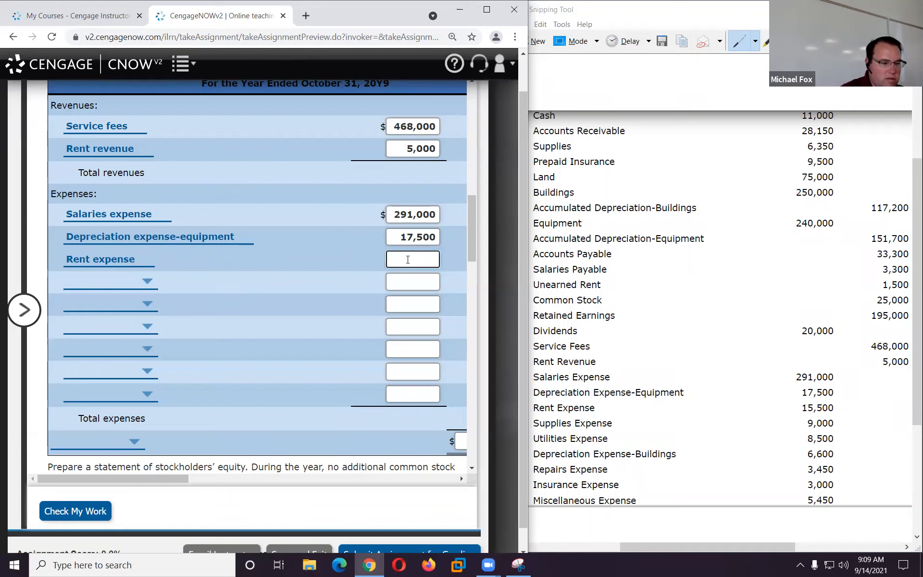
pyautogui.write('15500')
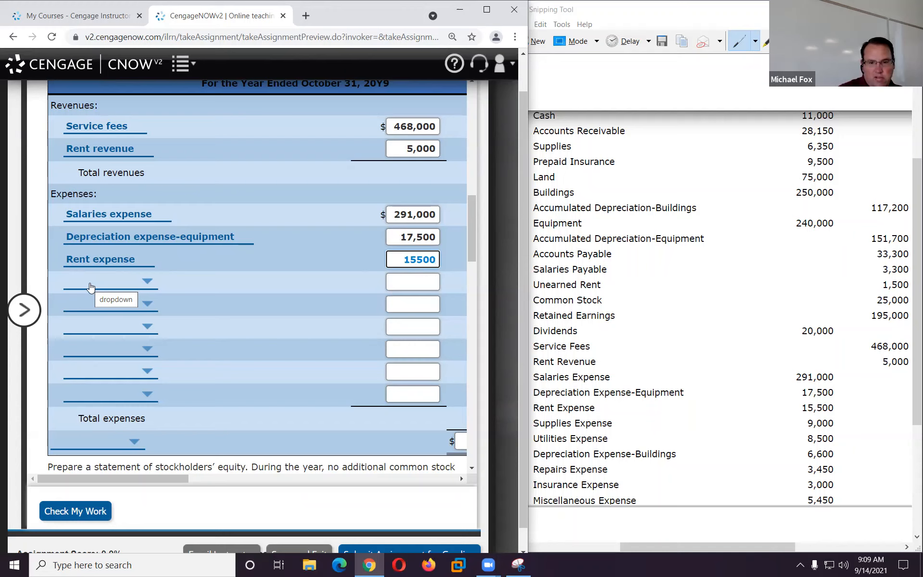
pyautogui.click(91, 287)
pyautogui.click(114, 398)
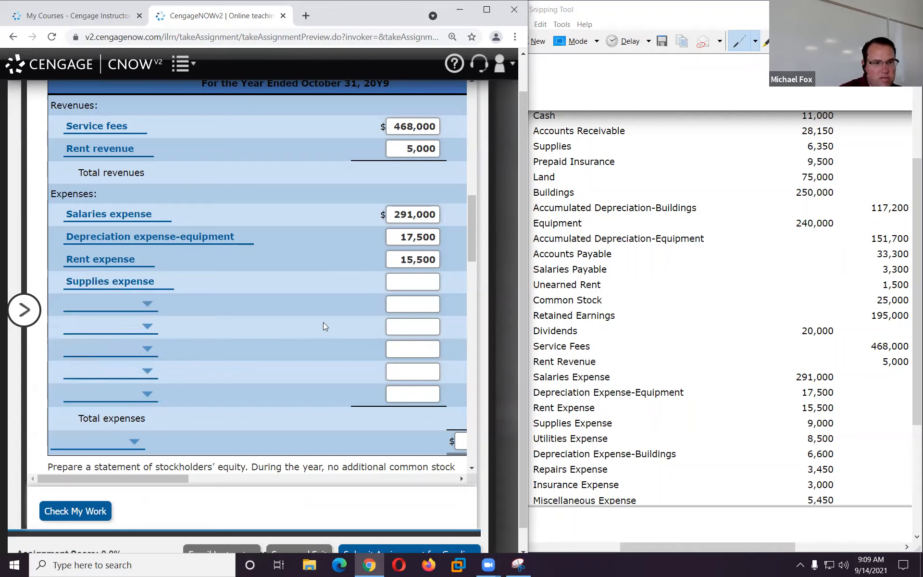
pyautogui.click(403, 284)
pyautogui.write('9000')
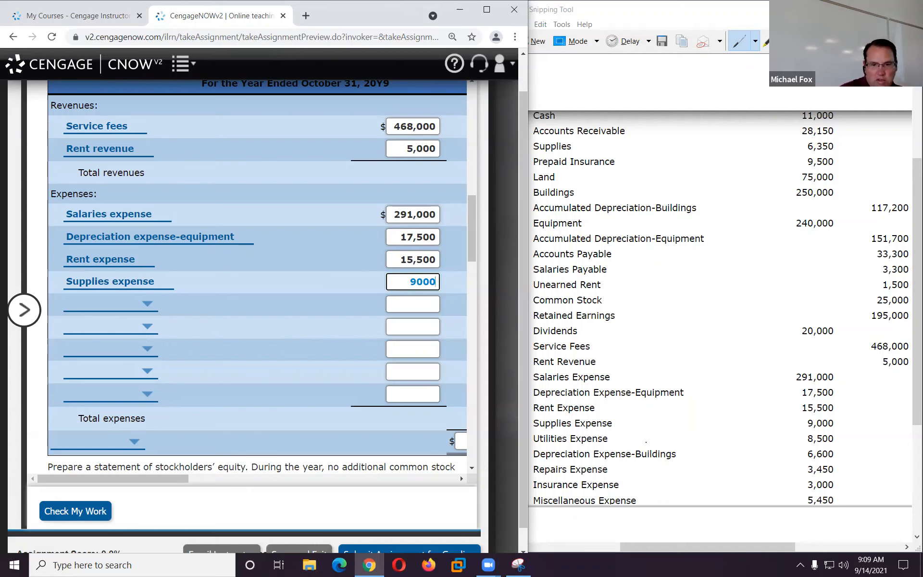
# - Fill the fifth and sixth expense lines with Utilities expense at 8500 and Depreciation expense-buildings at 6600
pyautogui.click(118, 306)
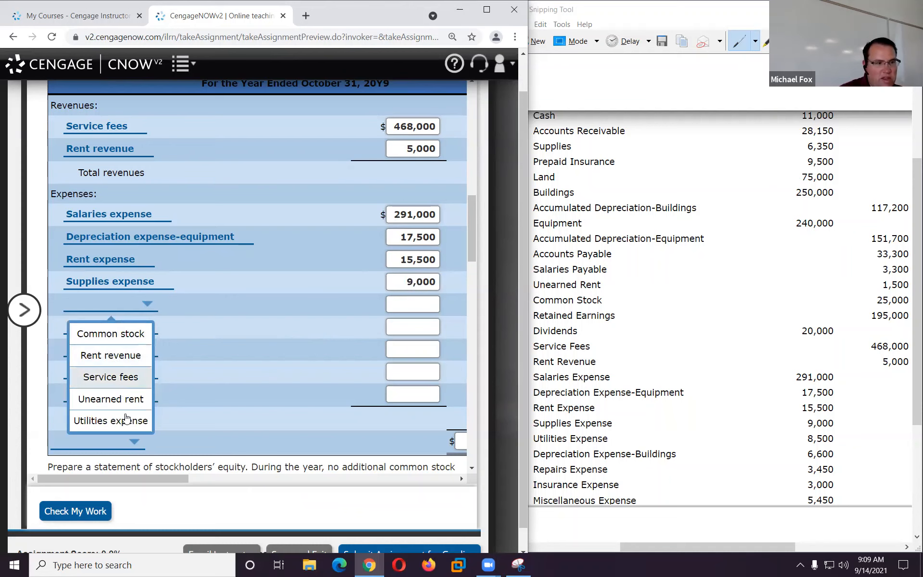
pyautogui.click(126, 420)
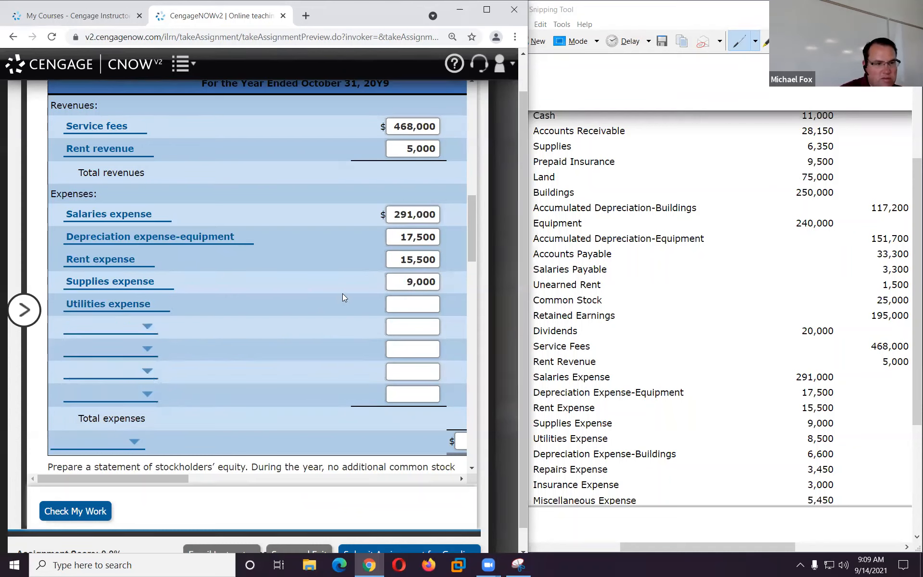
pyautogui.click(421, 308)
pyautogui.write('8500')
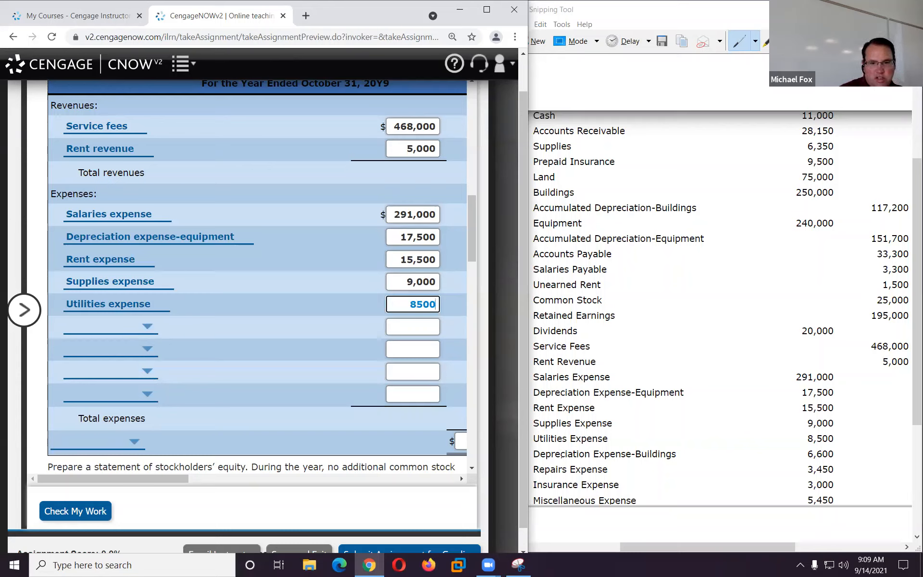
pyautogui.click(103, 331)
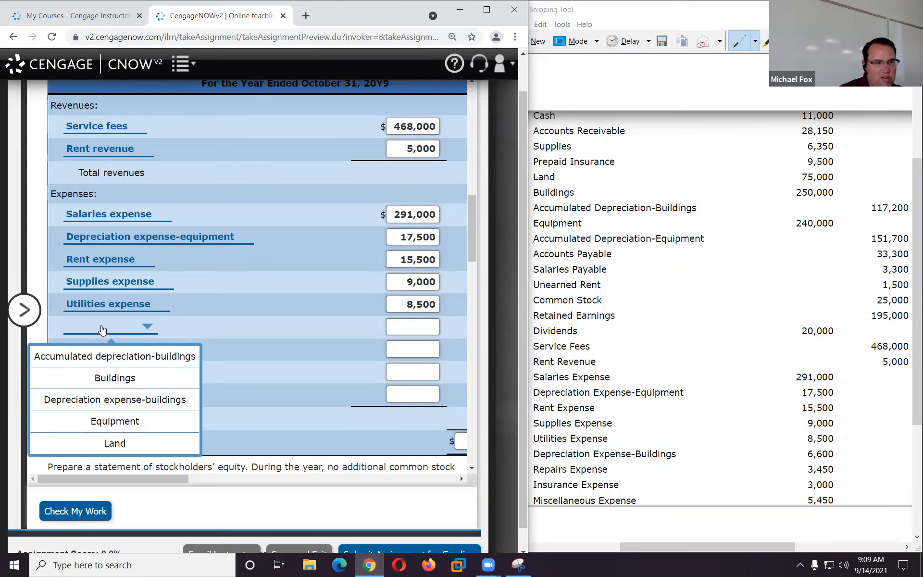
pyautogui.click(107, 399)
pyautogui.click(402, 321)
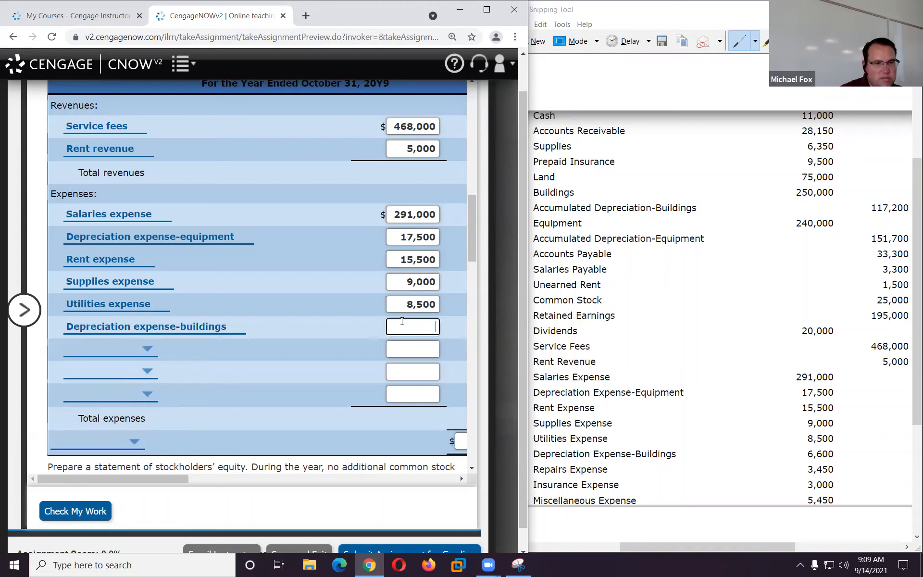
pyautogui.write('6600')
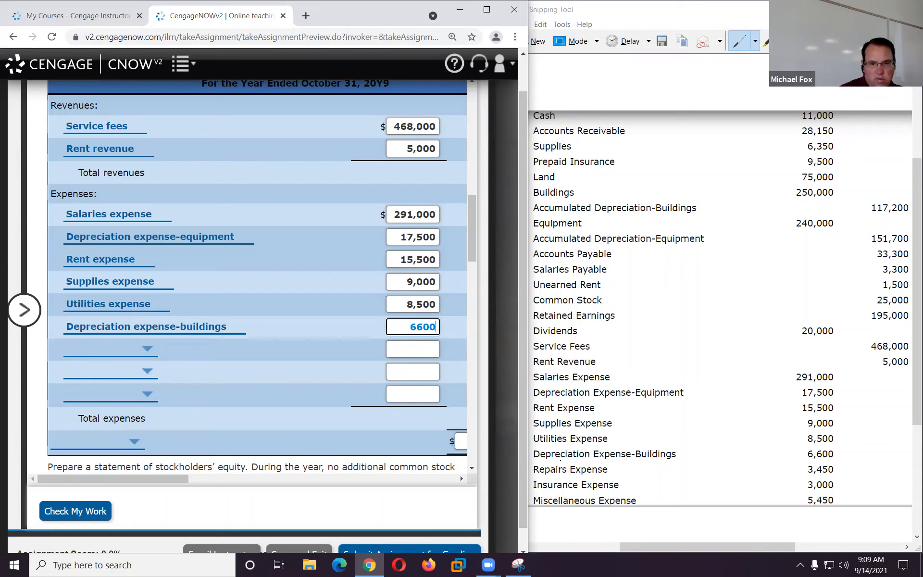
# - Fill the seventh and eighth expense lines with Repairs expense at 3450 and Insurance expense at 3000
pyautogui.click(117, 351)
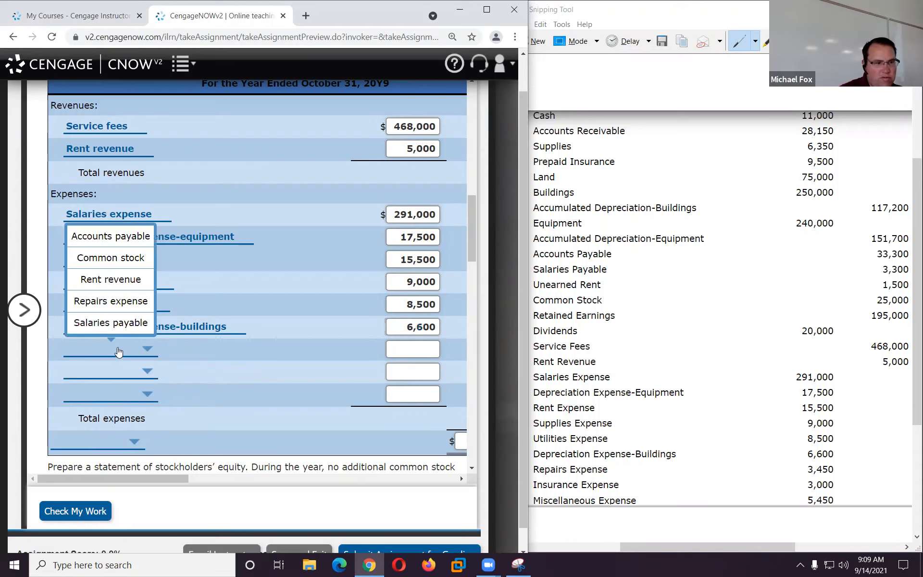
pyautogui.click(114, 310)
pyautogui.click(400, 349)
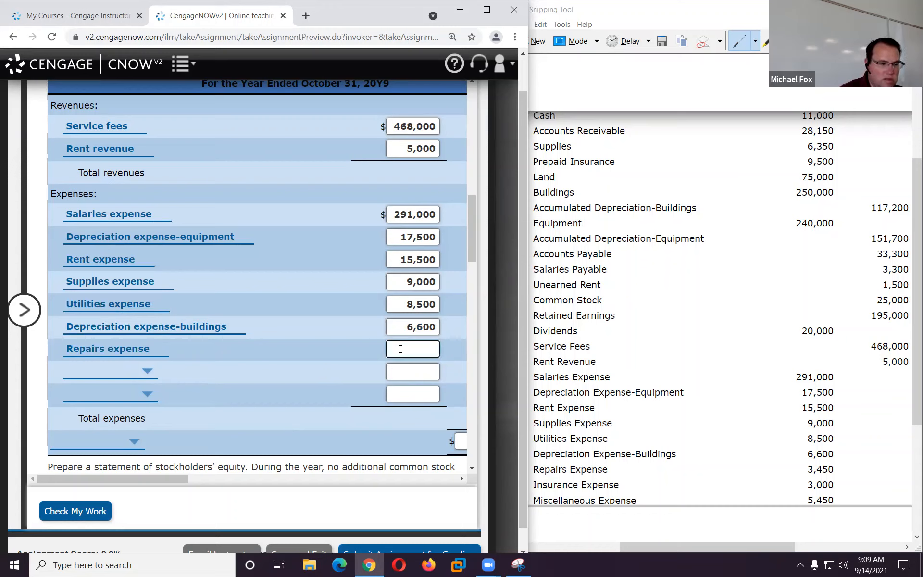
pyautogui.write('3450')
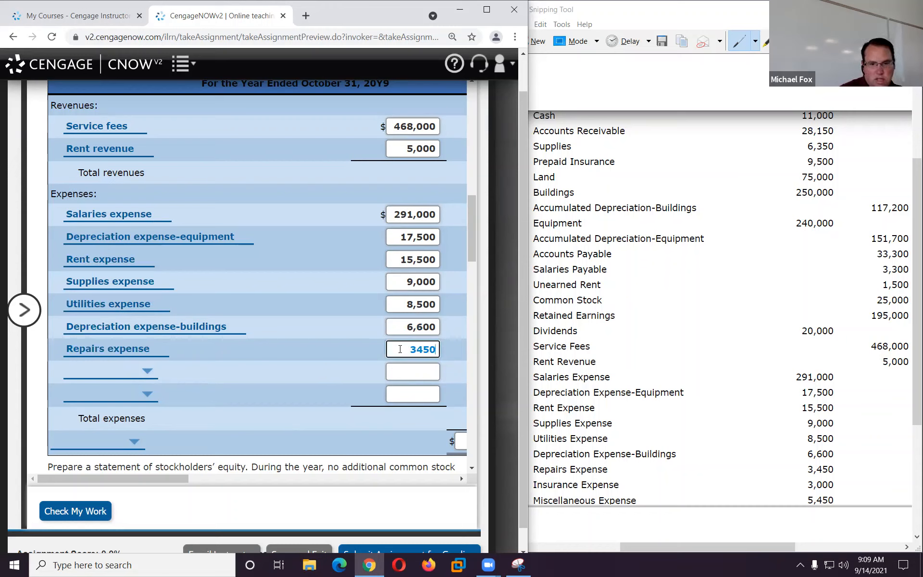
pyautogui.click(136, 376)
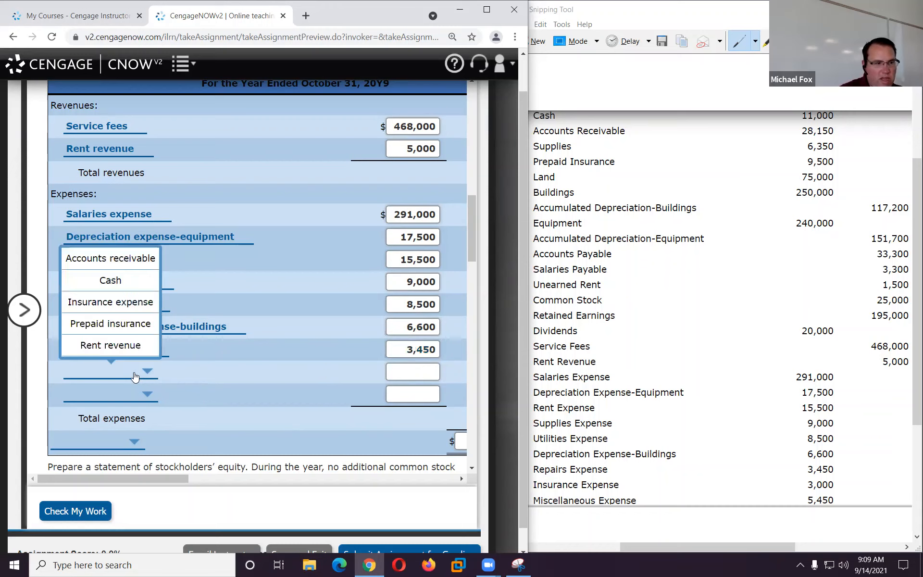
pyautogui.click(127, 309)
pyautogui.click(400, 378)
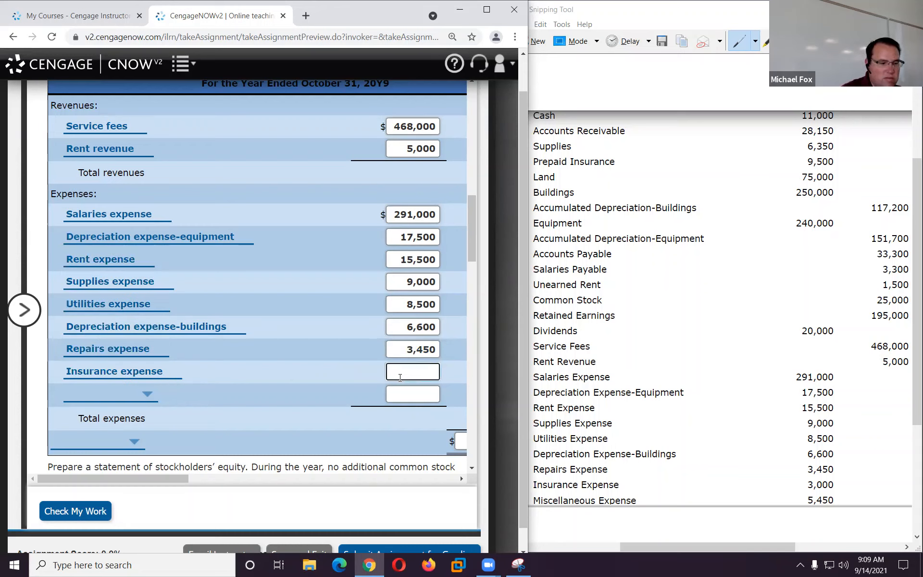
pyautogui.write('3000')
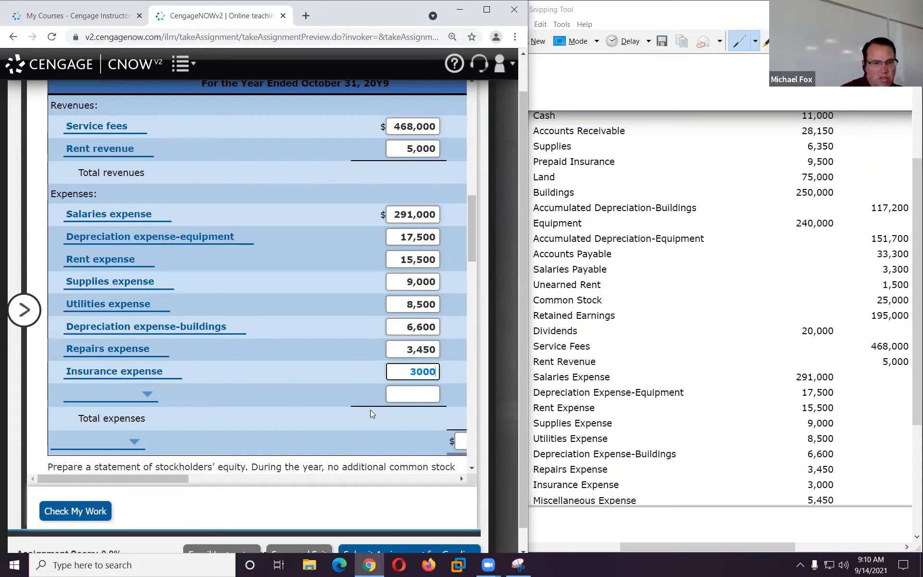
# - Fill the ninth expense line with Miscellaneous expense at 5450
pyautogui.click(124, 393)
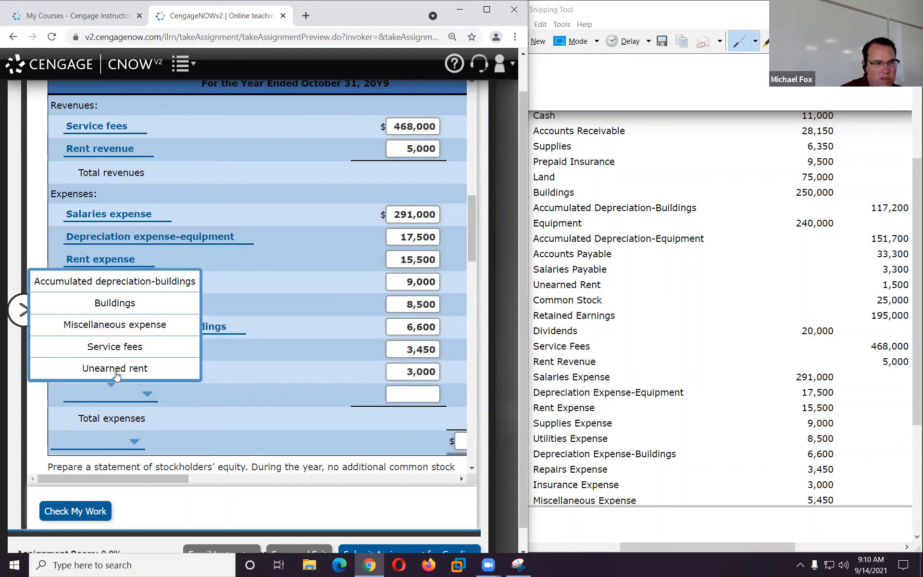
pyautogui.click(144, 325)
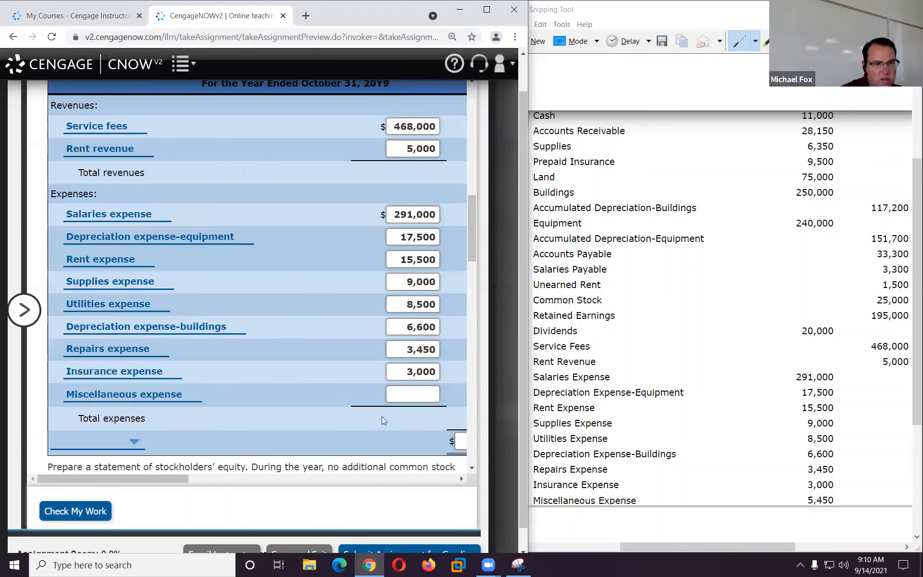
pyautogui.click(410, 395)
pyautogui.write('5450')
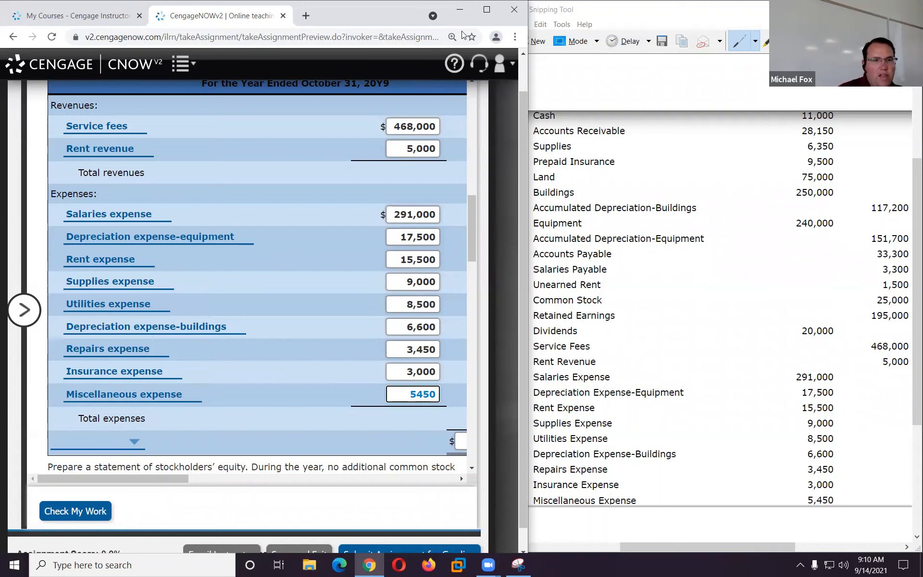
# - Maximize the browser window and enter 473000 as the income statement's total revenues
pyautogui.click(487, 12)
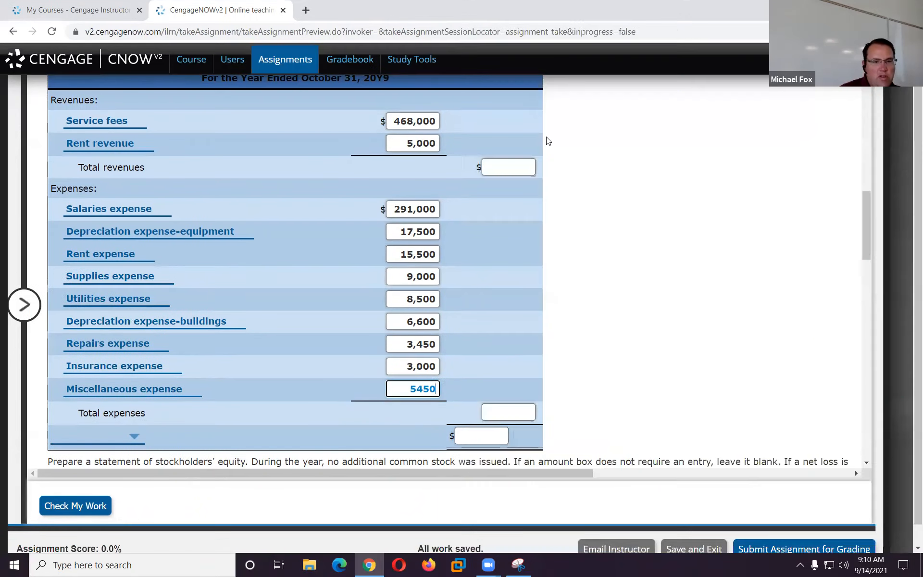
pyautogui.scroll(1, 597, 316)
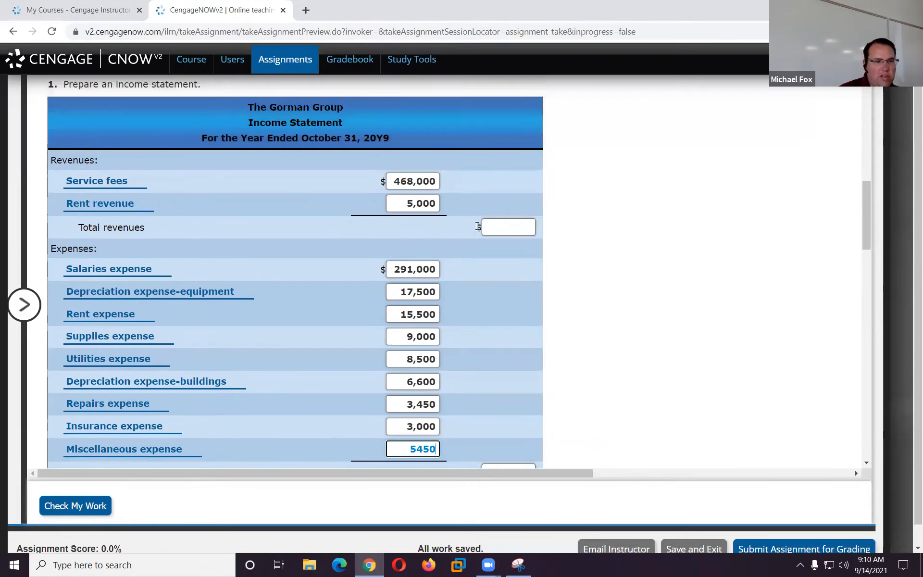
pyautogui.scroll(-2, 521, 359)
pyautogui.scroll(-1, 523, 360)
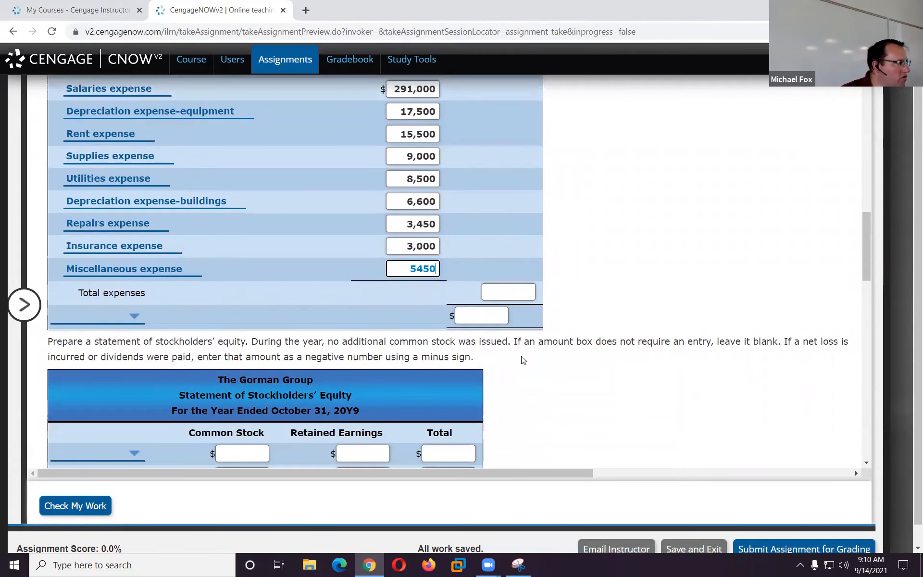
pyautogui.scroll(2, 523, 360)
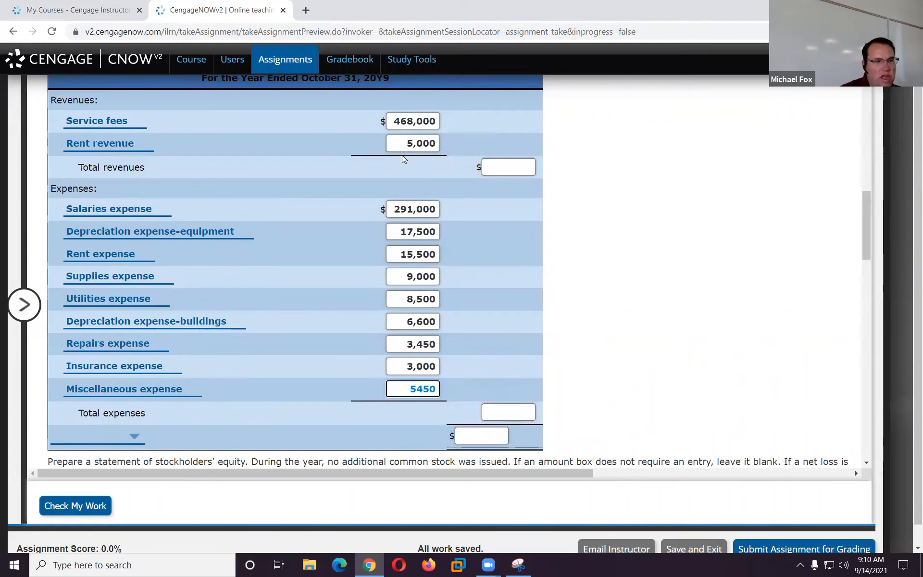
pyautogui.click(488, 164)
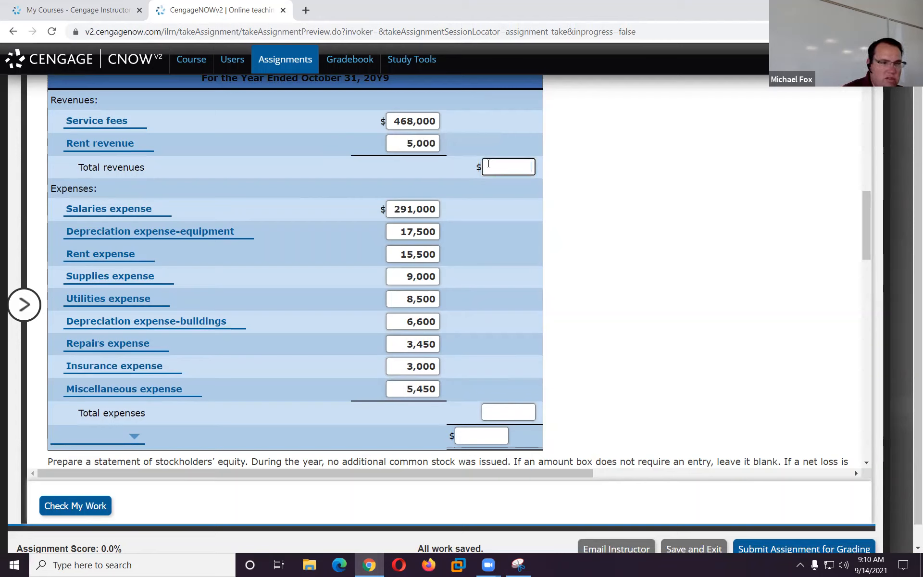
pyautogui.write('47')
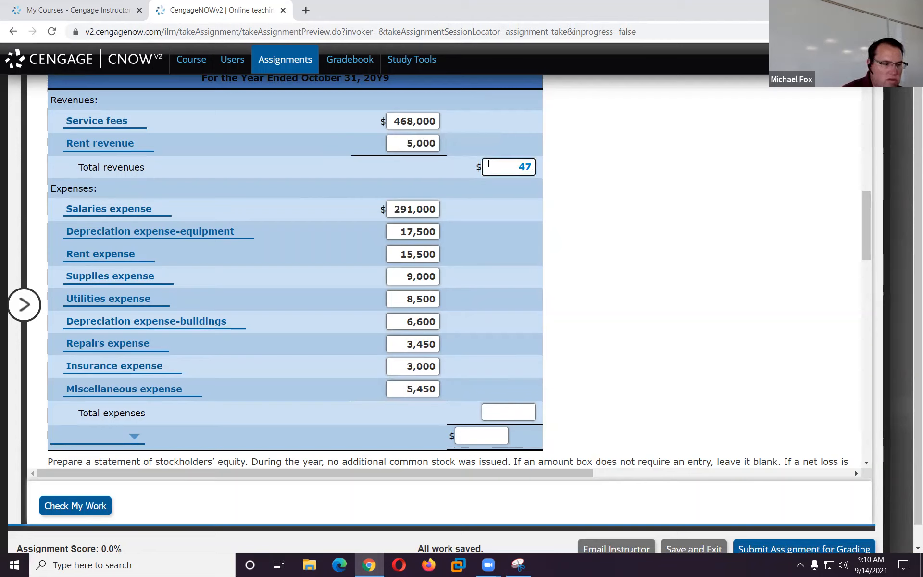
pyautogui.write('3000')
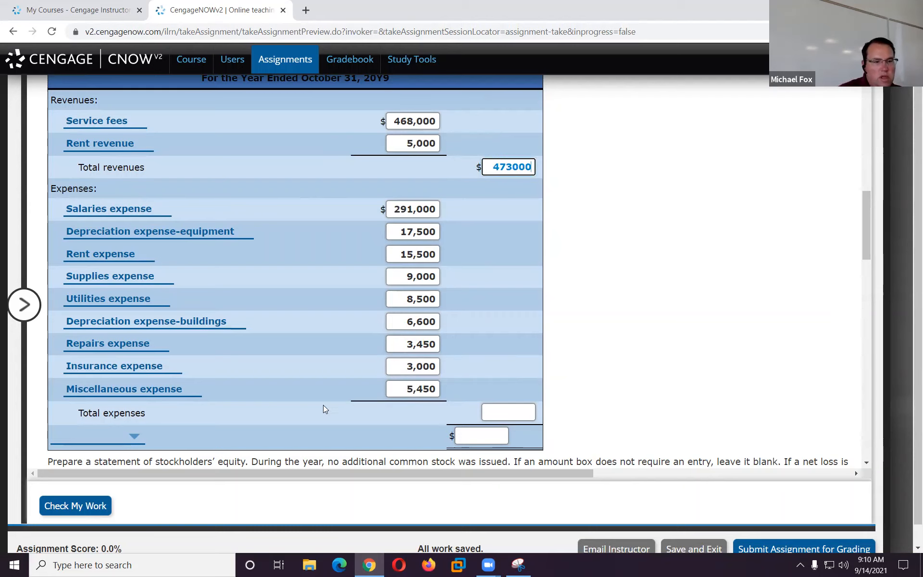
# - Switch to Calculator and add the nine expenses: 291000 + 17500 + 15500 + 9000 + 8500 + 6600 + 3450 + 3000 + 5450
pyautogui.click(209, 561)
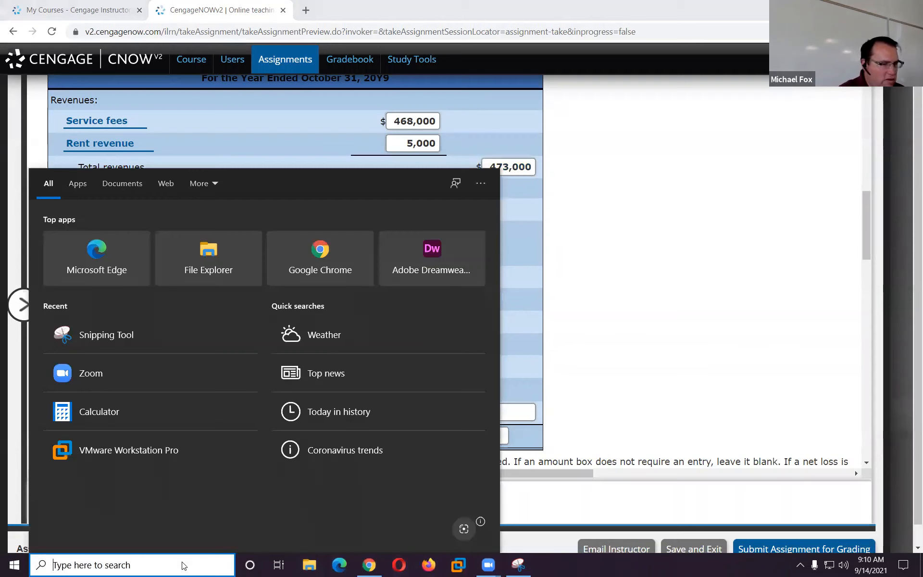
pyautogui.click(96, 416)
pyautogui.write('291')
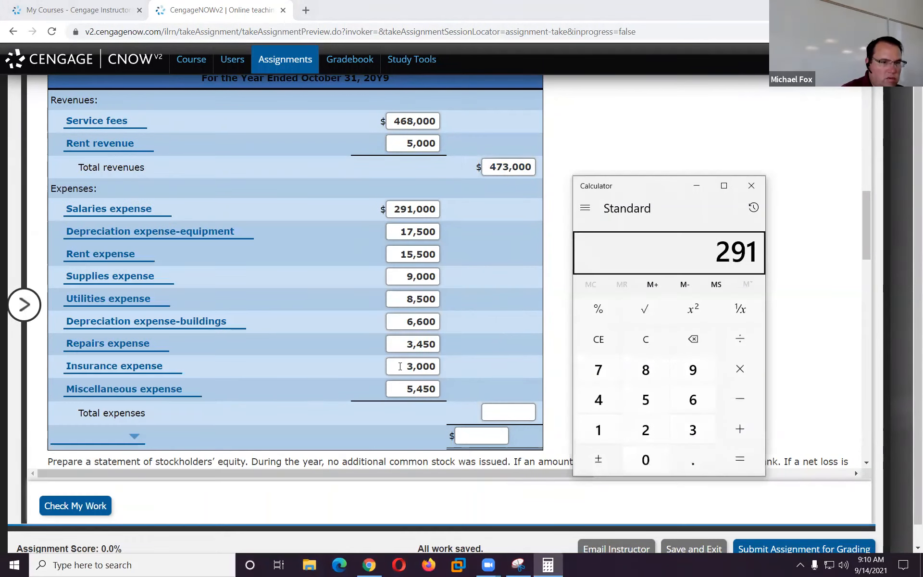
pyautogui.write('000+1')
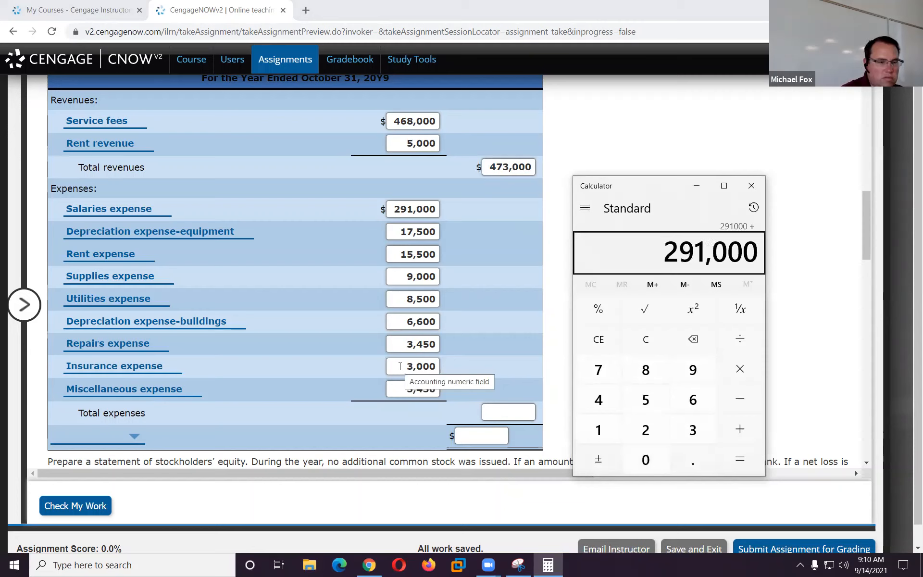
pyautogui.write('7500+15')
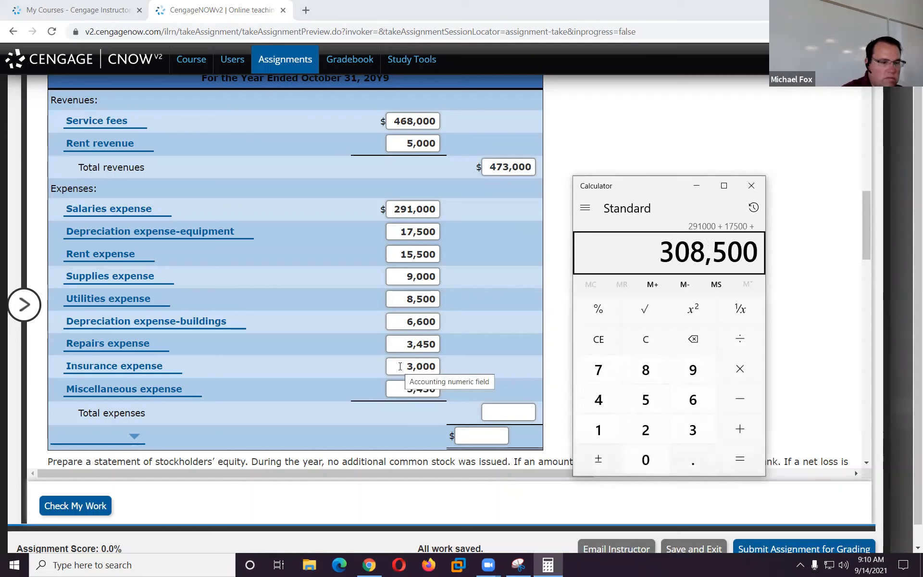
pyautogui.write('500+900')
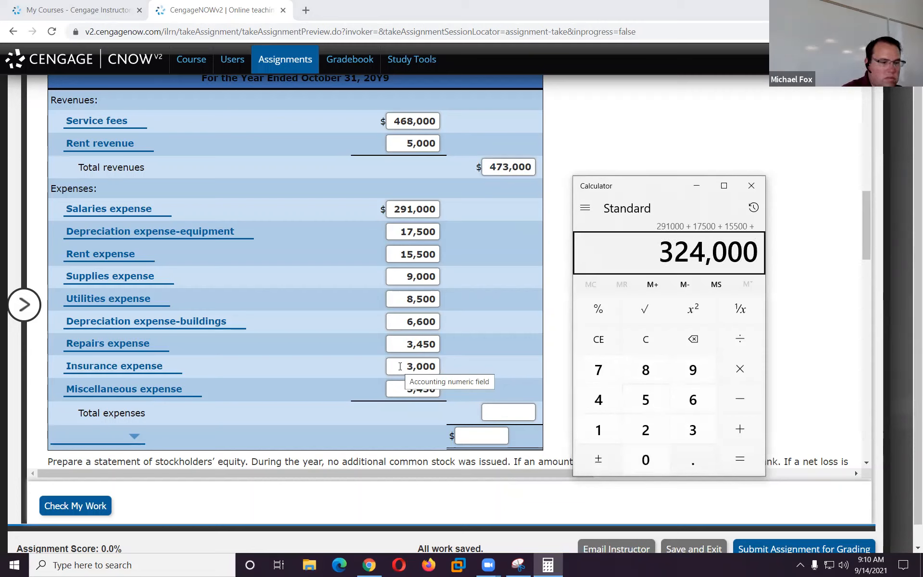
pyautogui.write('0+')
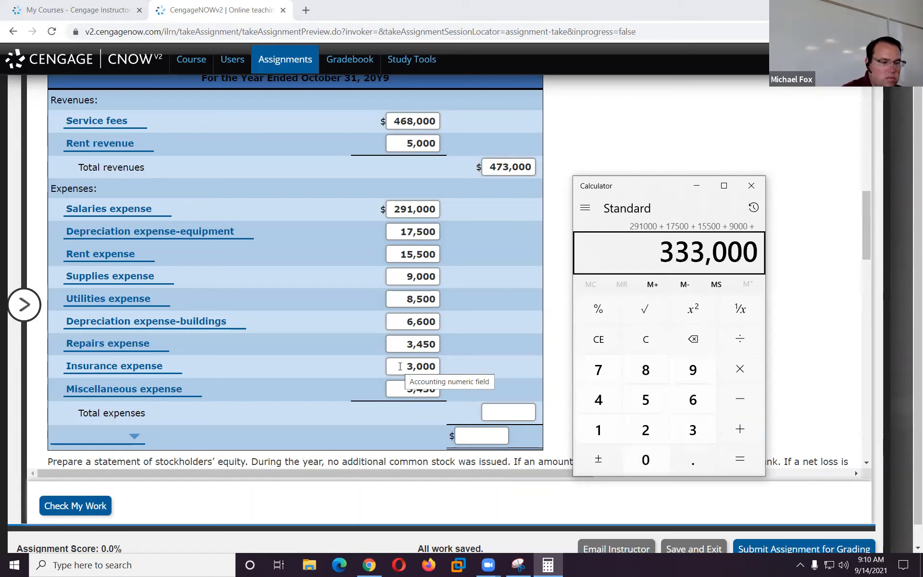
pyautogui.write('8500+')
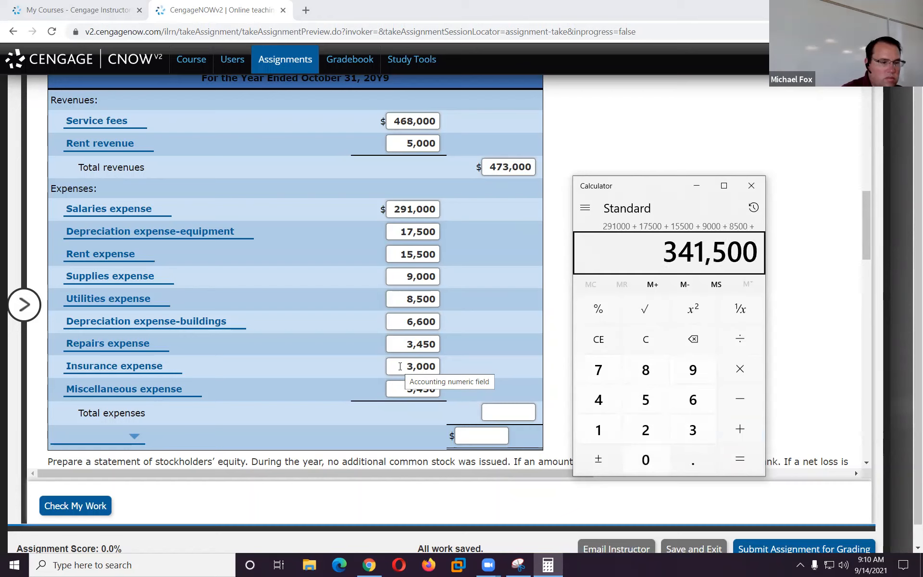
pyautogui.write('6600+3')
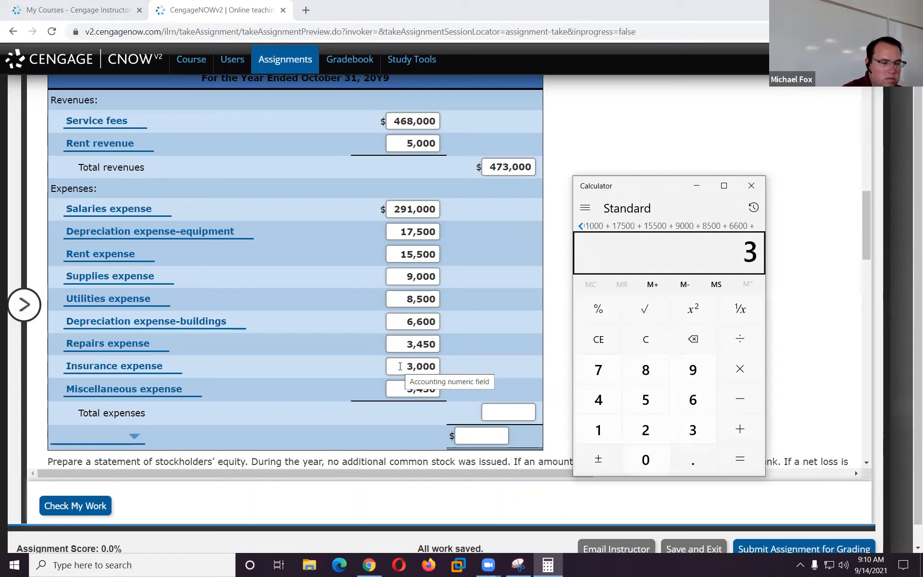
pyautogui.write('450+3')
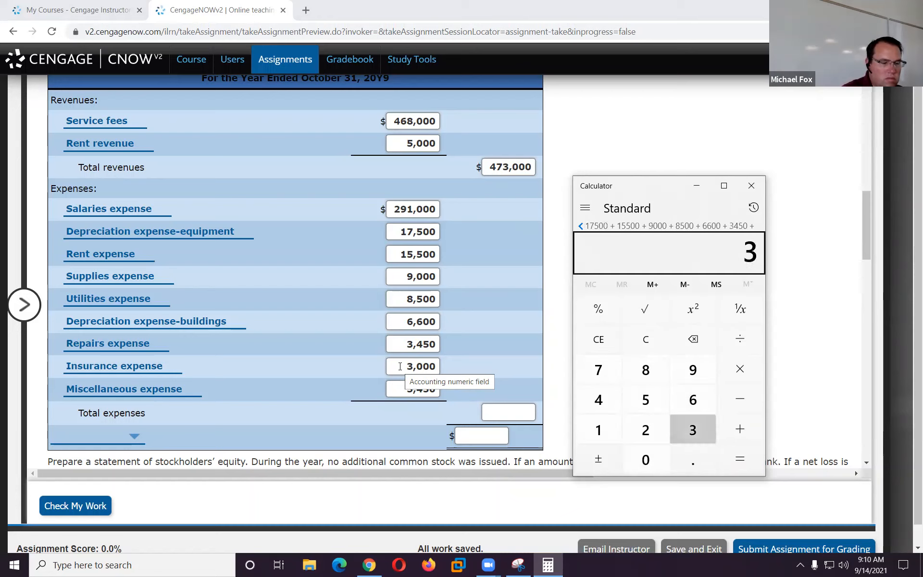
pyautogui.write('000+')
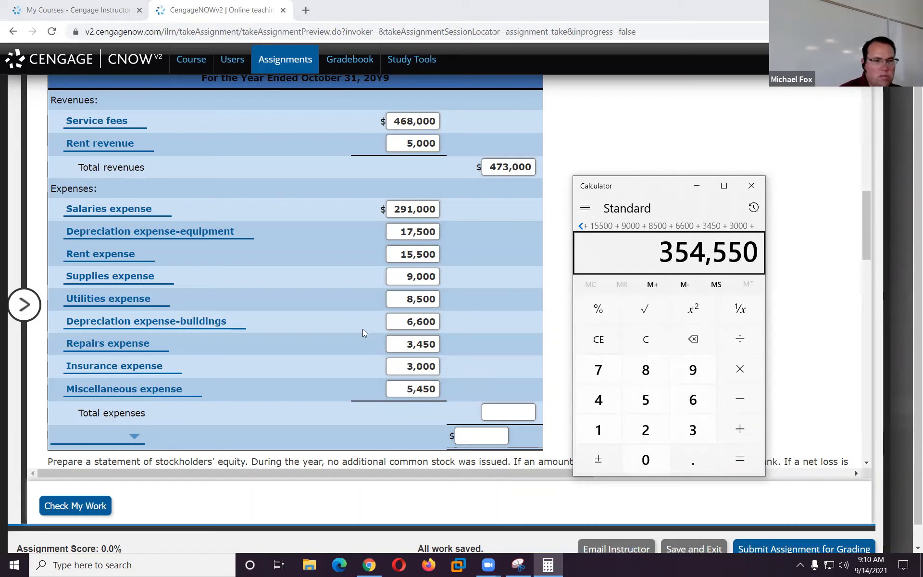
pyautogui.write('5450=')
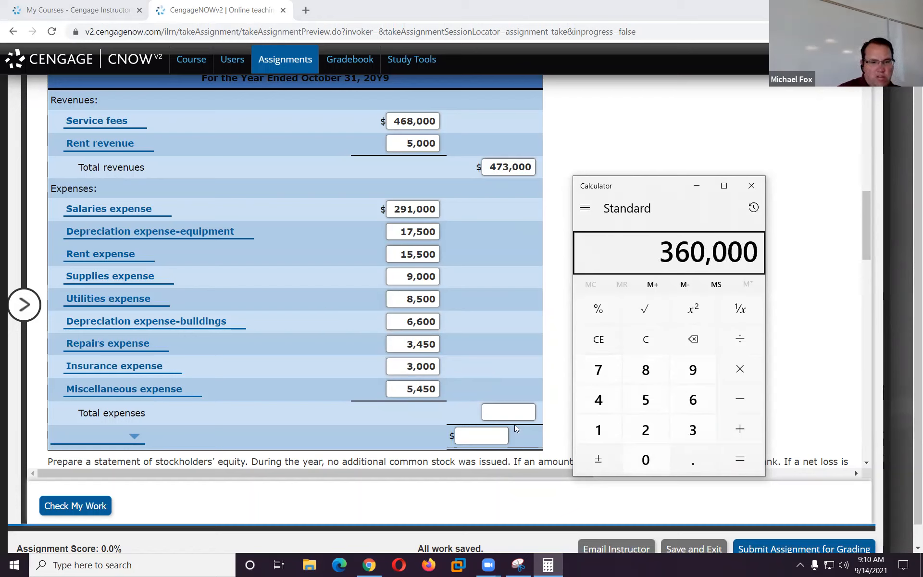
# - Enter 360000 as the income statement's total expenses
pyautogui.click(494, 412)
pyautogui.write('360')
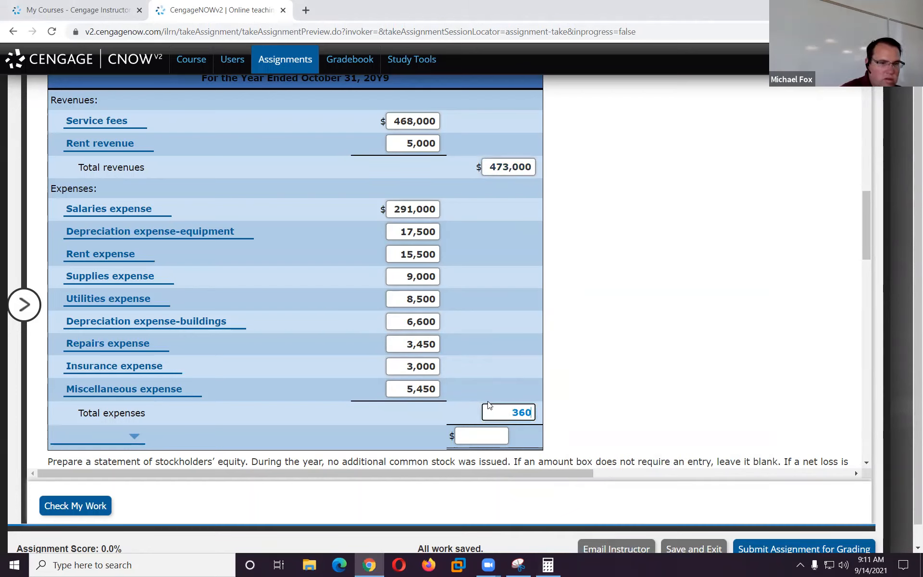
pyautogui.write('000')
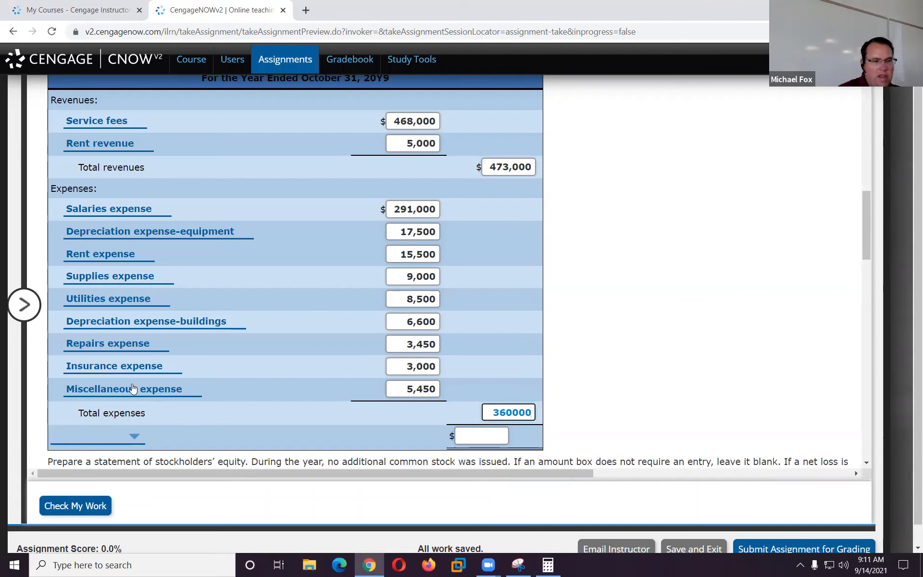
# - Label the income statement's final line Net income, compute 473 − 360 in Calculator, and enter 113000 as its amount
pyautogui.click(72, 438)
pyautogui.click(100, 389)
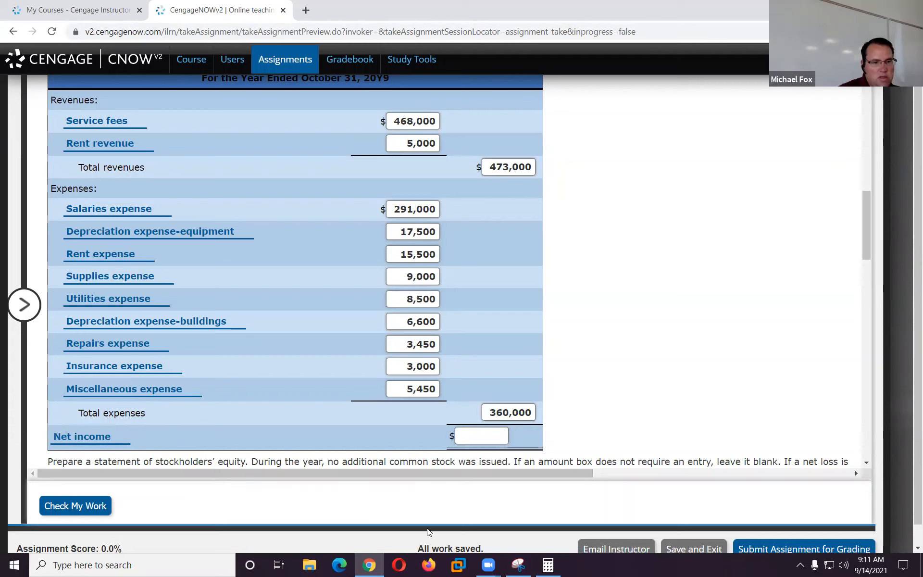
pyautogui.click(547, 566)
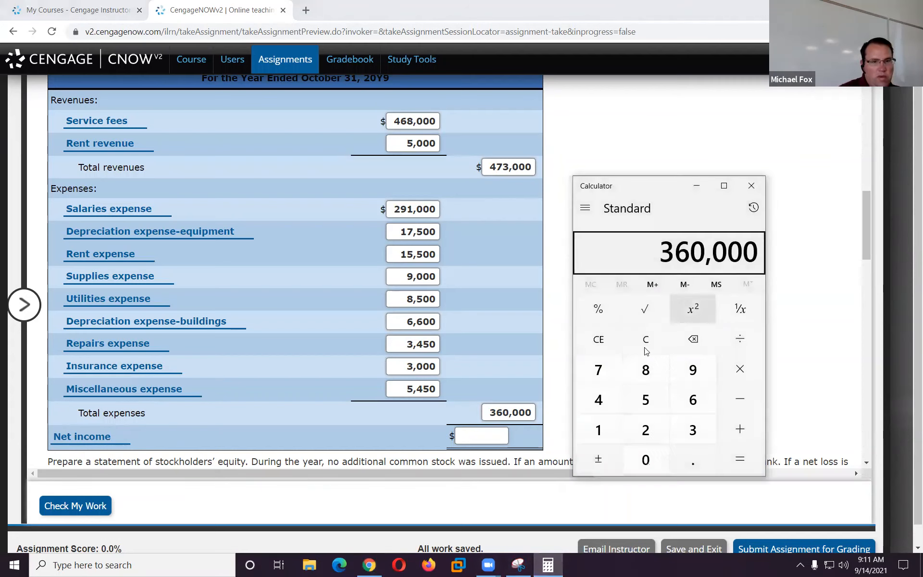
pyautogui.write('4')
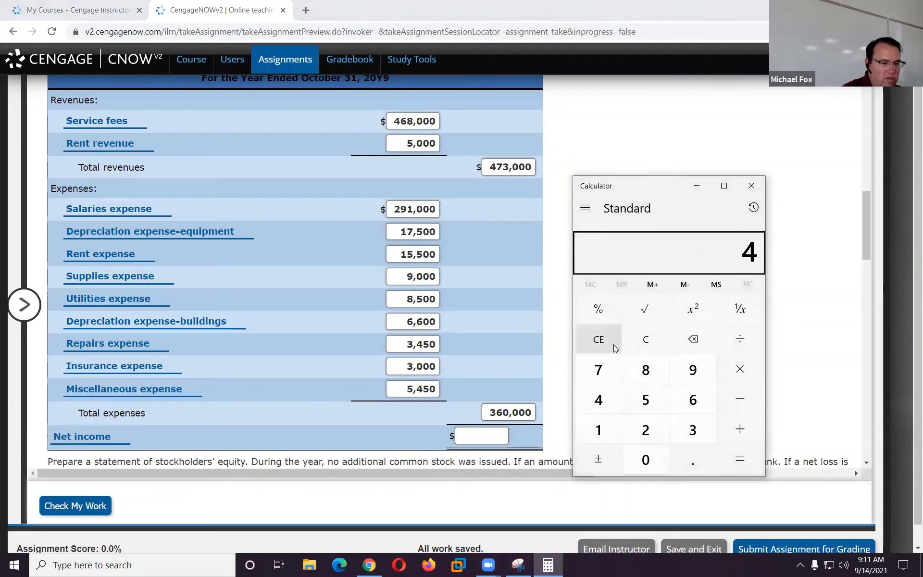
pyautogui.write('73-360')
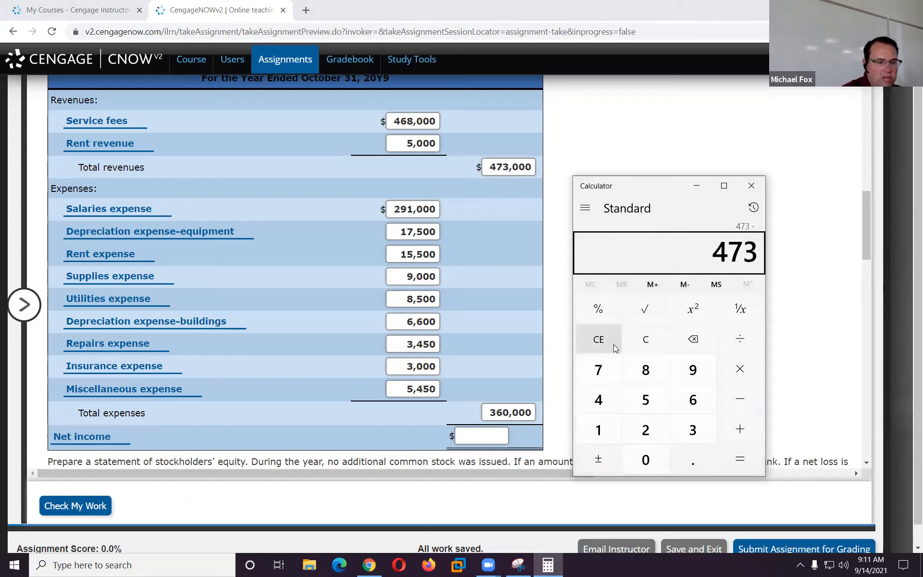
pyautogui.press('Return')
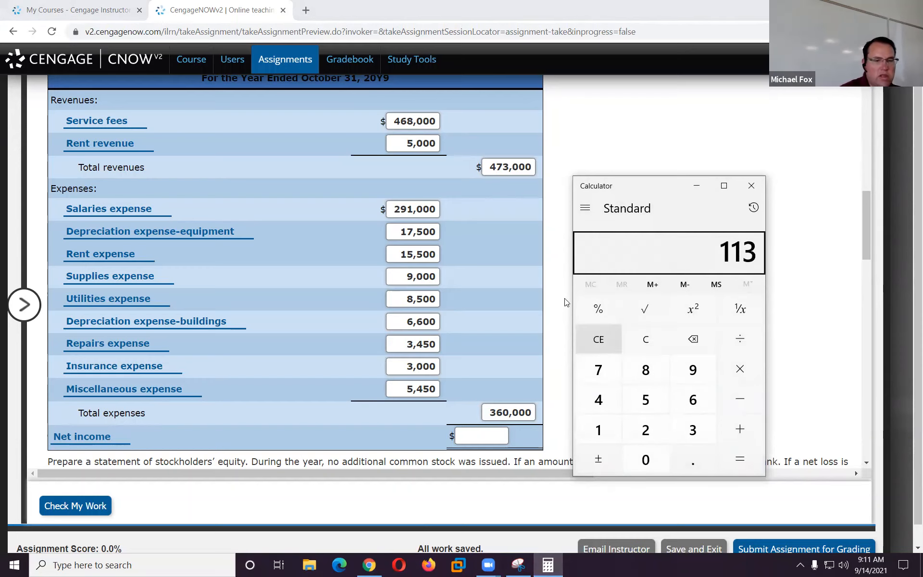
pyautogui.click(474, 436)
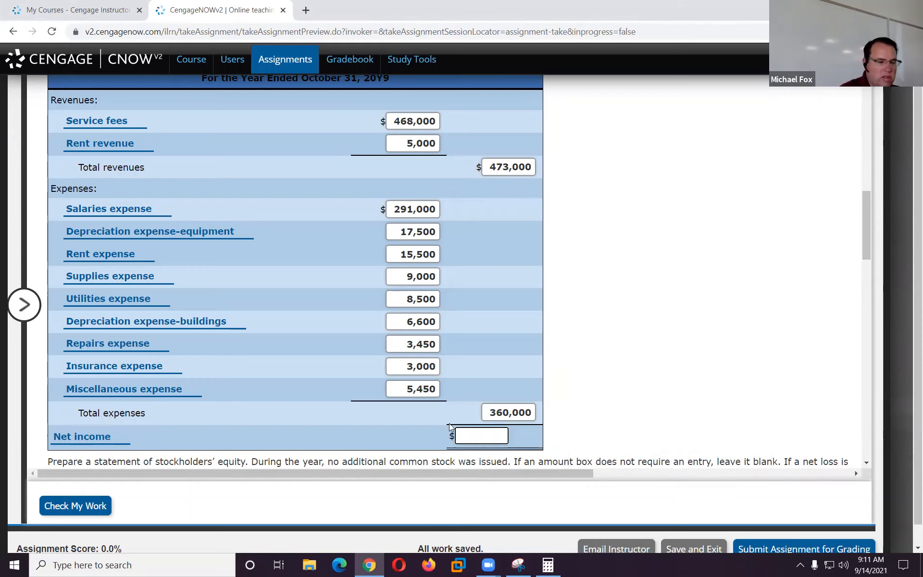
pyautogui.write('113000')
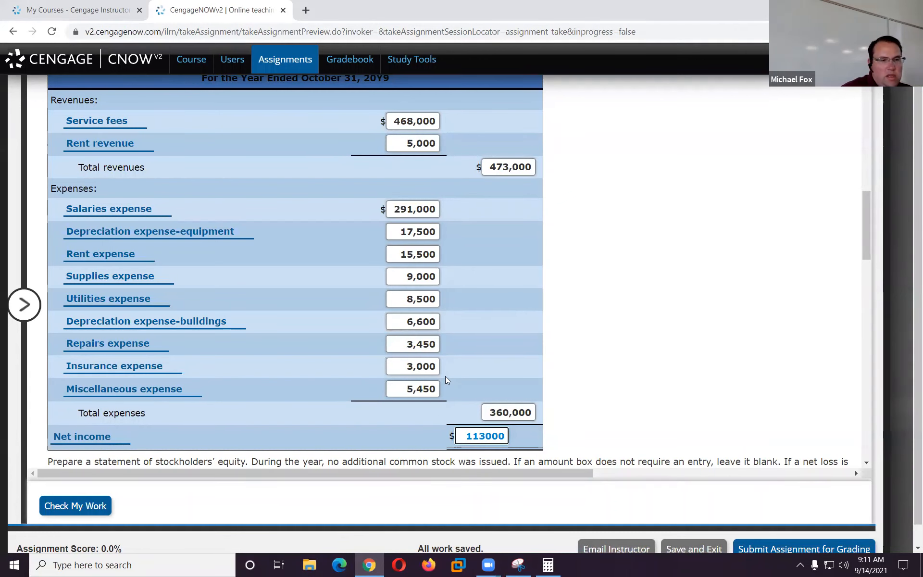
# - Run the assignment's work check and review the marks on every income statement line
pyautogui.click(75, 505)
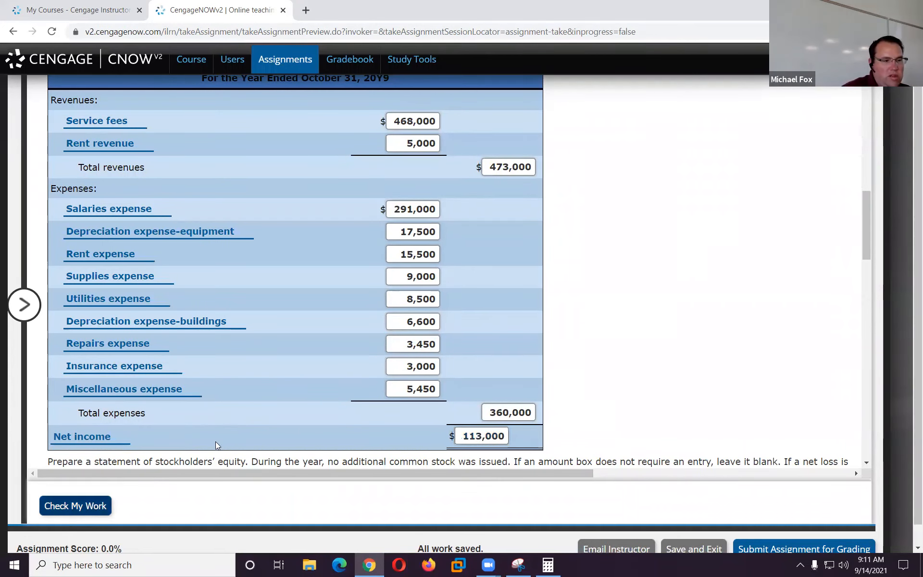
pyautogui.scroll(5, 262, 328)
pyautogui.scroll(15, 263, 328)
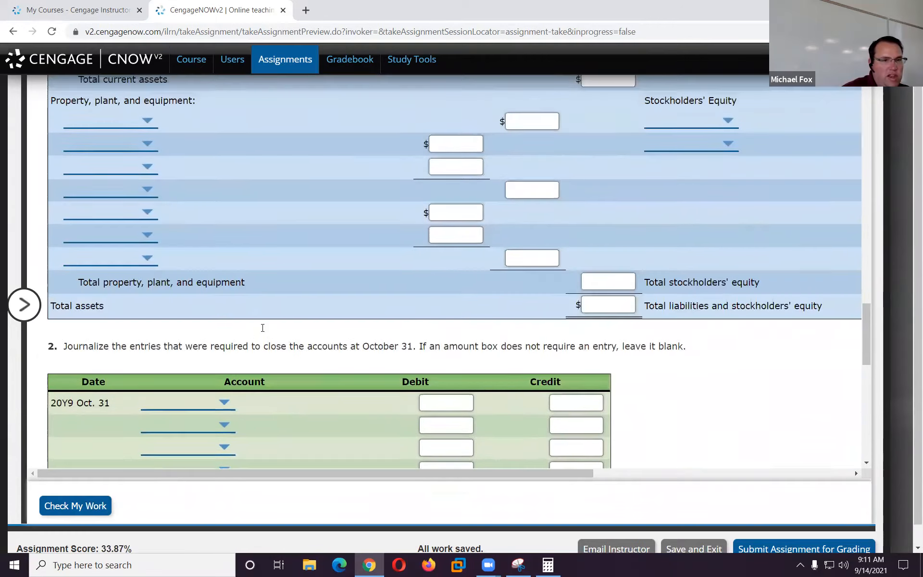
pyautogui.scroll(4, 263, 327)
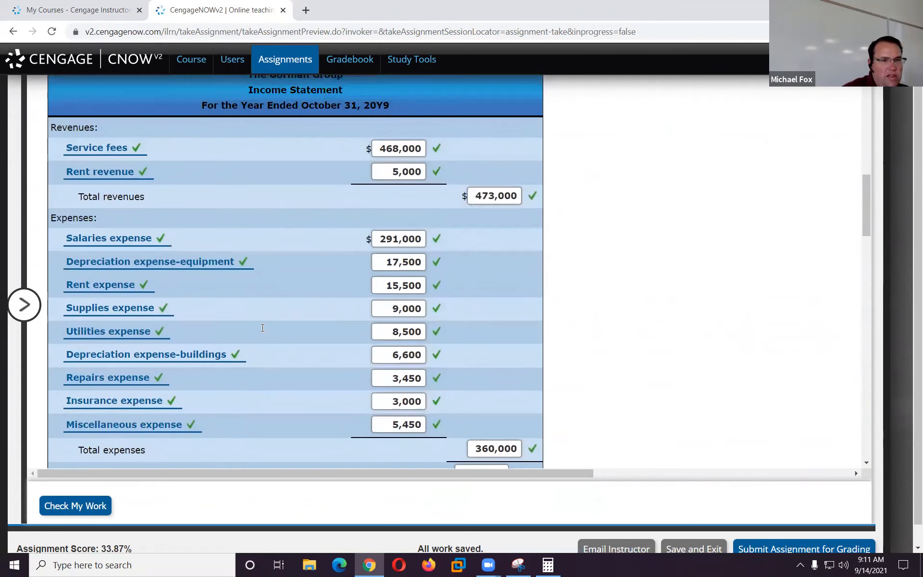
pyautogui.scroll(-2, 262, 328)
pyautogui.scroll(2, 262, 330)
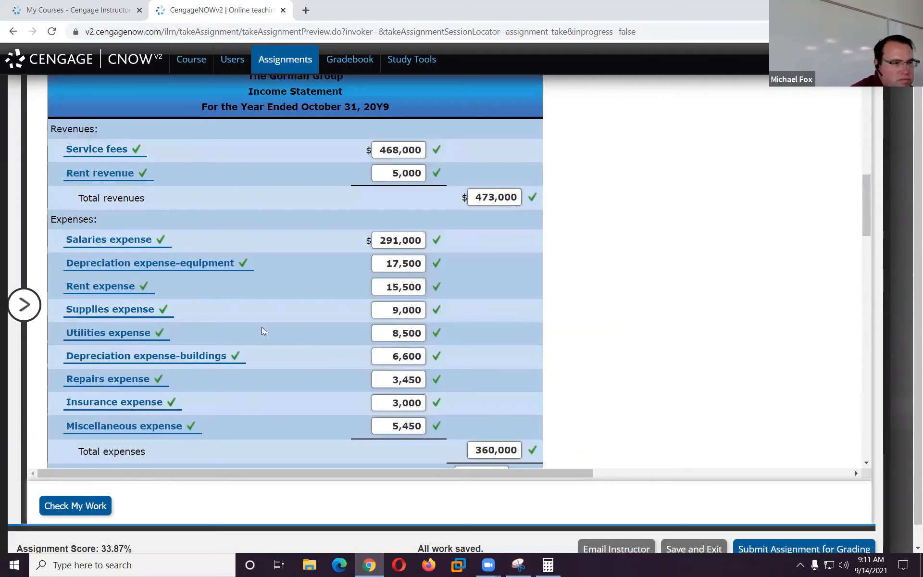
pyautogui.scroll(-5, 262, 329)
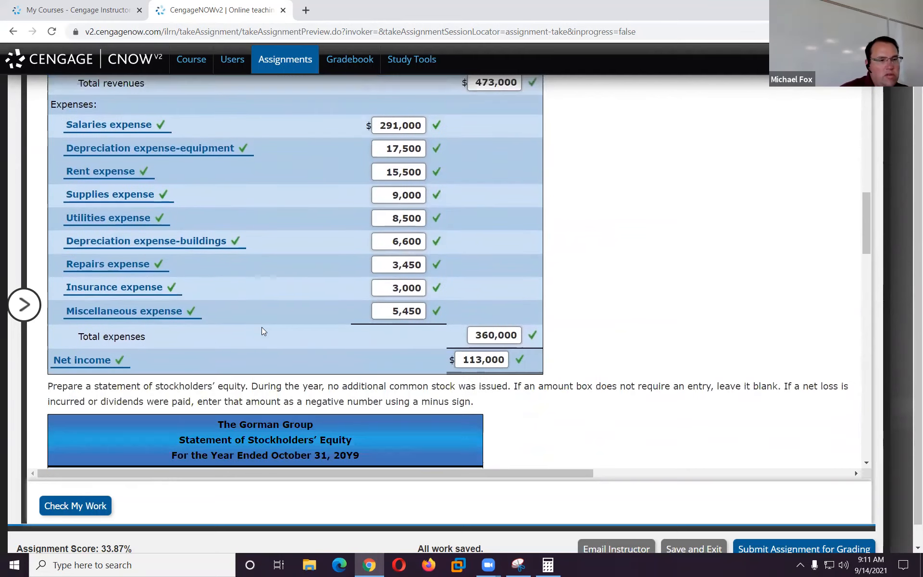
# - Arrange the assignment window side by side with the Snipping Tool capture of the trial balance, with the stockholders' equity statement in view
pyautogui.scroll(-1, 262, 328)
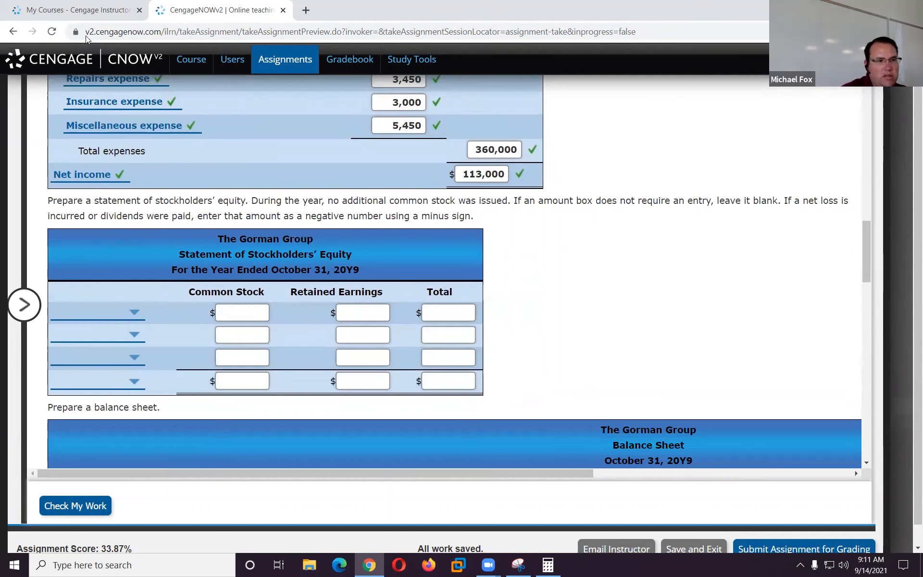
pyautogui.press('super+Left')
pyautogui.click(729, 192)
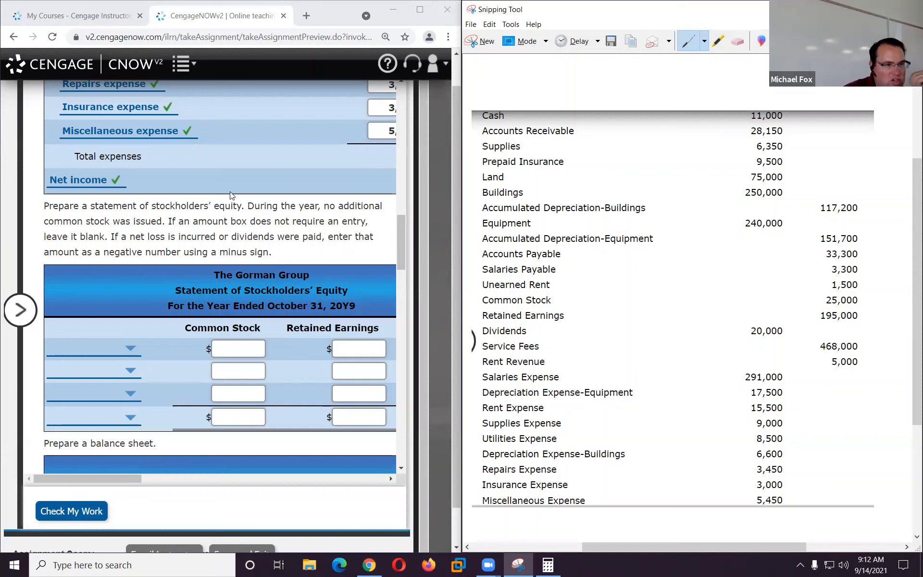
# - Label the equity statement's first line Balances, November 1, 20Y8 and enter 25000 common stock, 195000 retained earnings and 220000 total
pyautogui.click(102, 355)
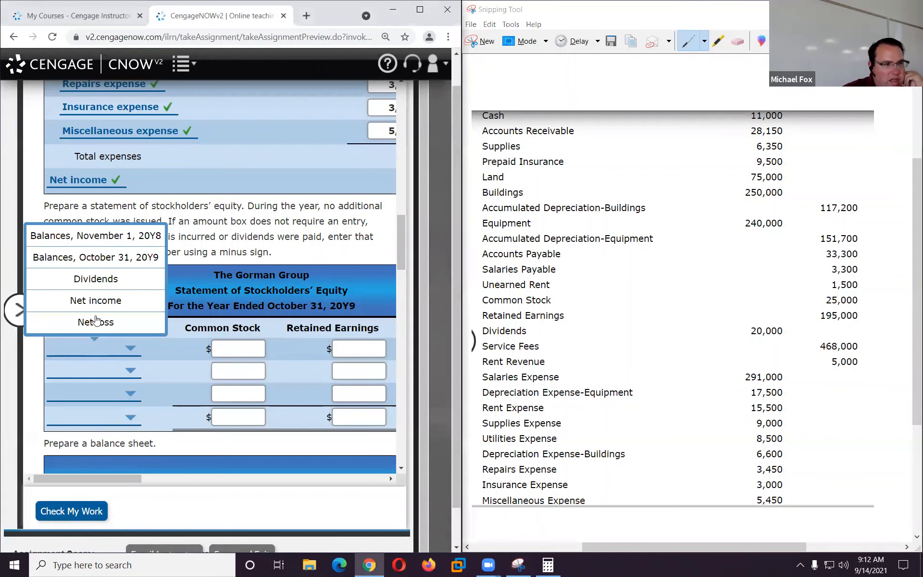
pyautogui.click(107, 236)
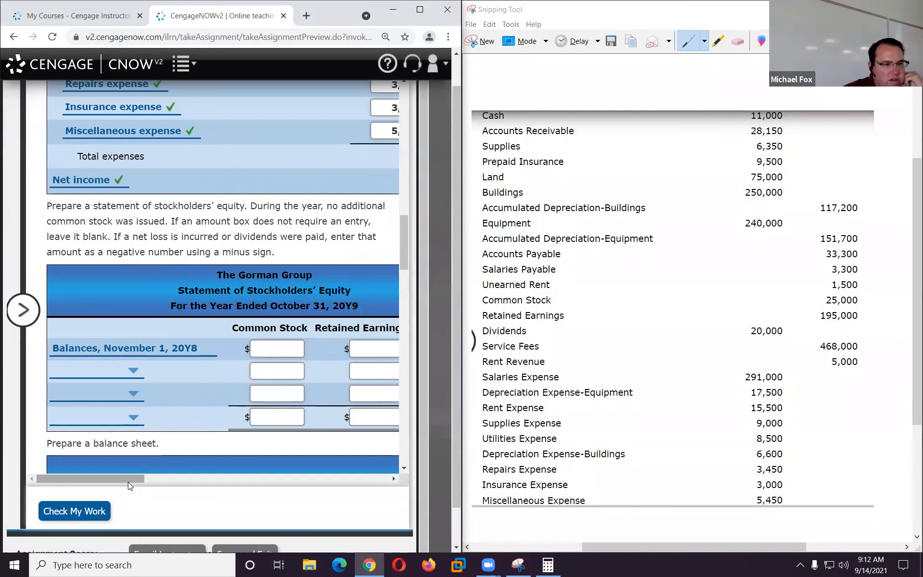
pyautogui.moveTo(128, 478); pyautogui.dragTo(150, 478)
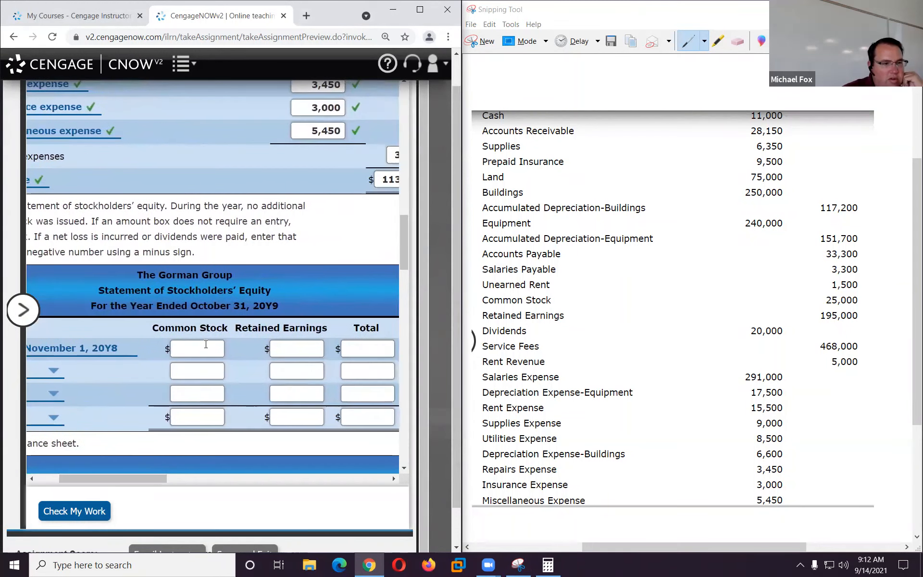
pyautogui.click(206, 345)
pyautogui.write('25')
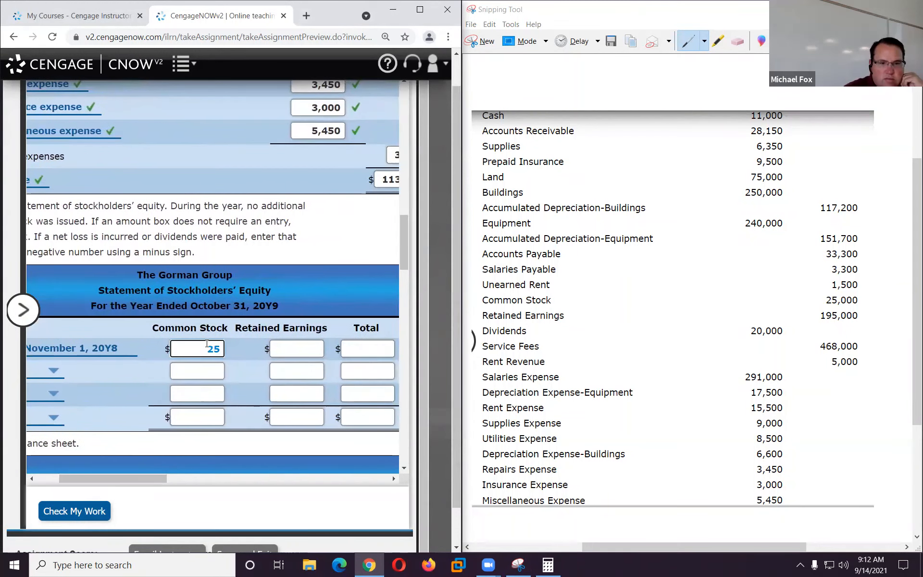
pyautogui.write('000')
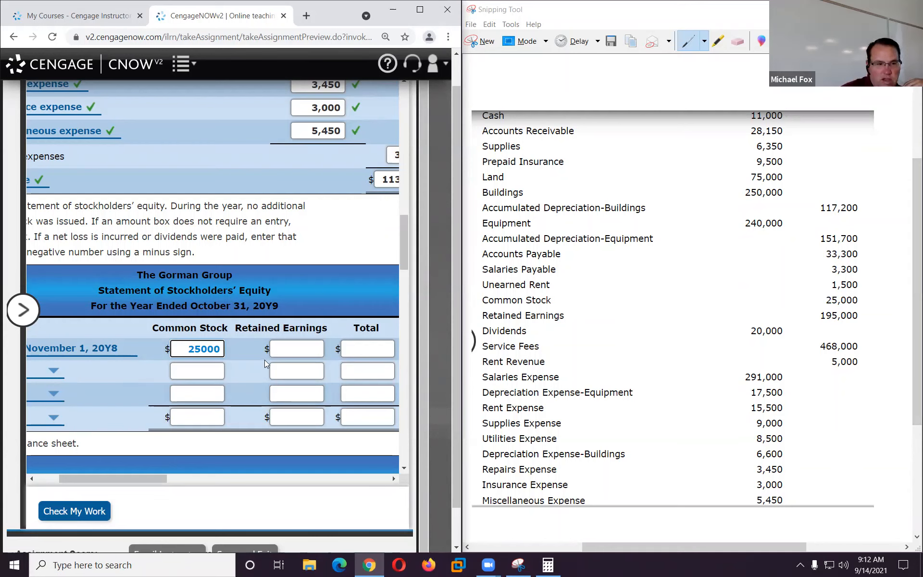
pyautogui.click(284, 348)
pyautogui.write('195000')
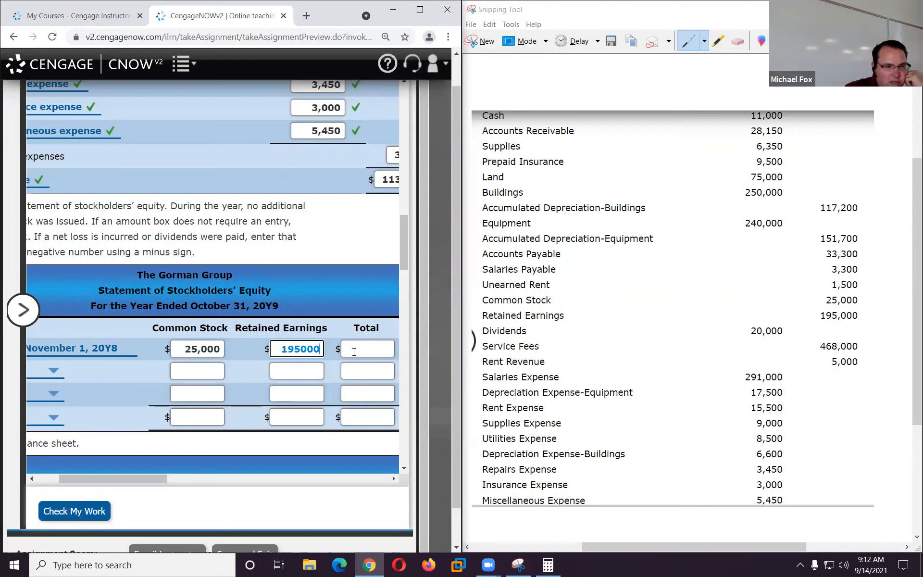
pyautogui.click(365, 350)
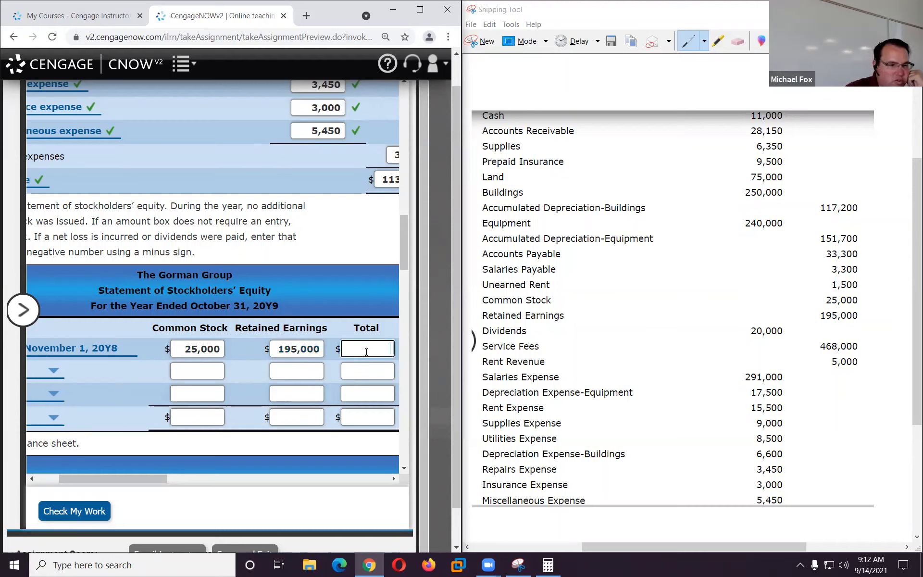
pyautogui.write('220000')
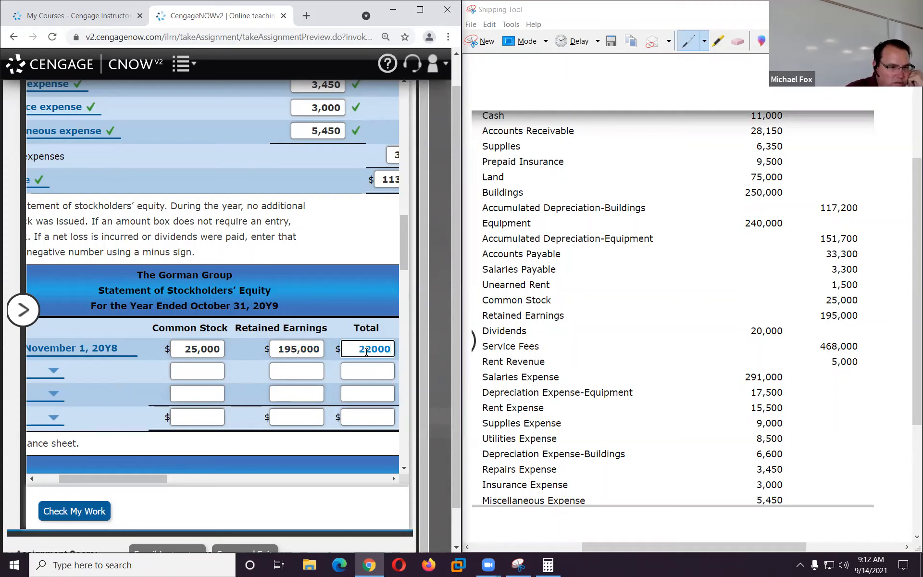
# - Narrow the Snipping Tool window and widen the assignment window so the equity statement's labels and amount columns fit together
pyautogui.moveTo(151, 481); pyautogui.dragTo(128, 484)
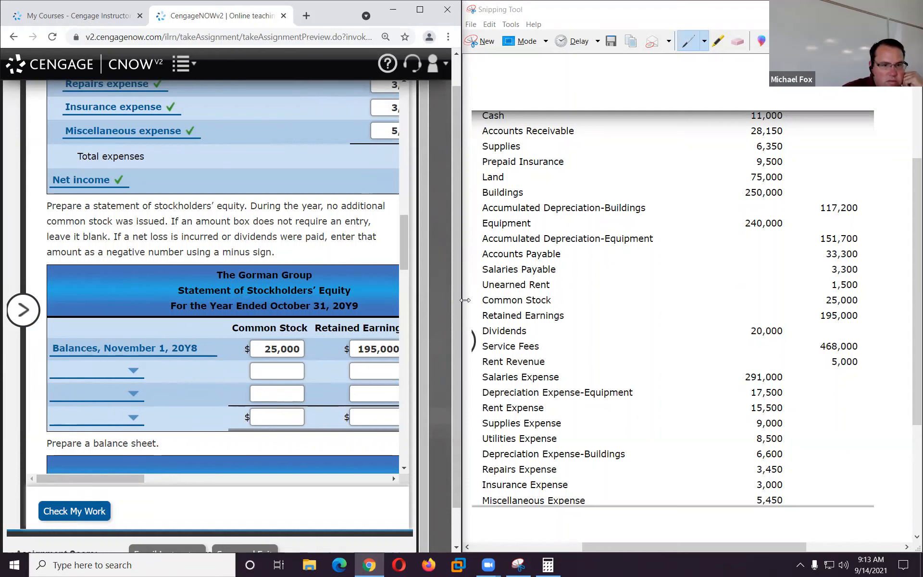
pyautogui.moveTo(465, 300); pyautogui.dragTo(443, 304)
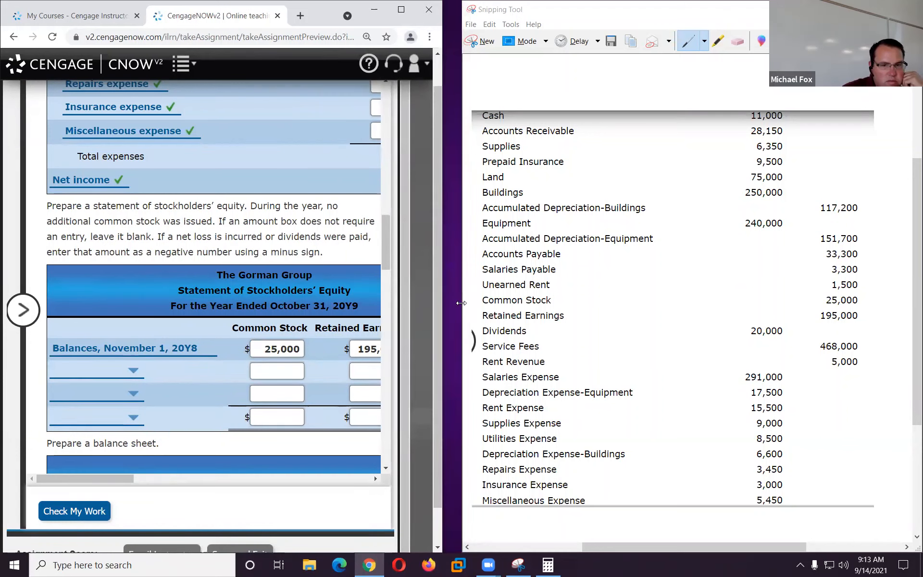
pyautogui.moveTo(461, 303); pyautogui.dragTo(510, 311)
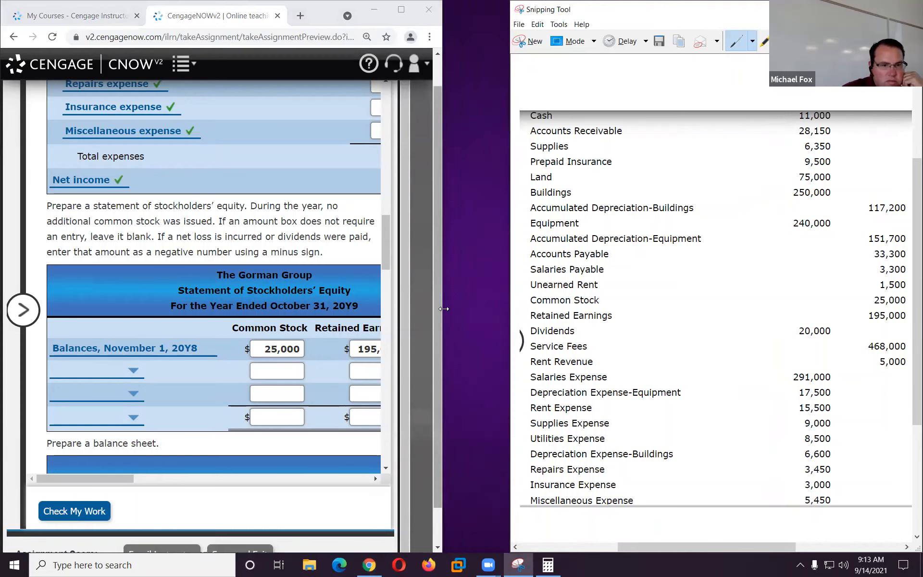
pyautogui.click(444, 309)
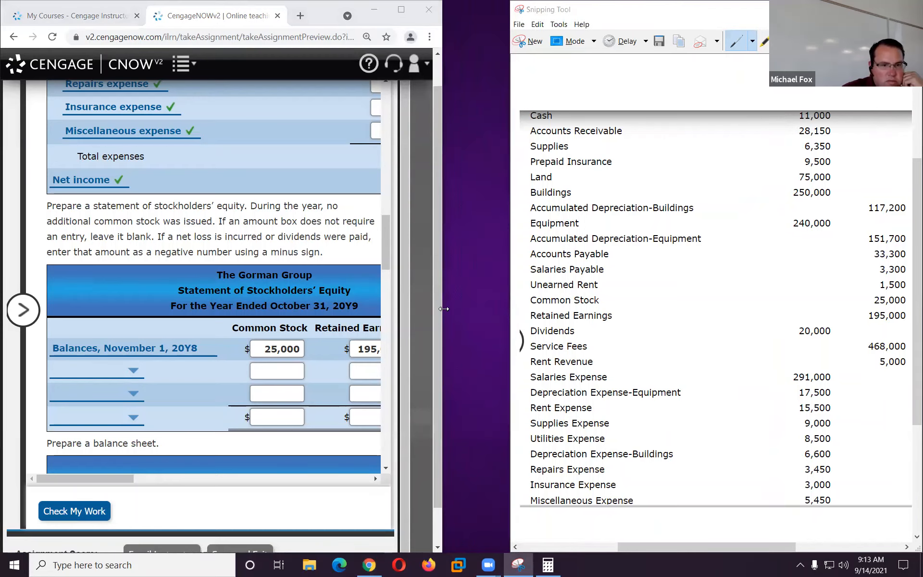
pyautogui.moveTo(443, 308); pyautogui.dragTo(525, 309)
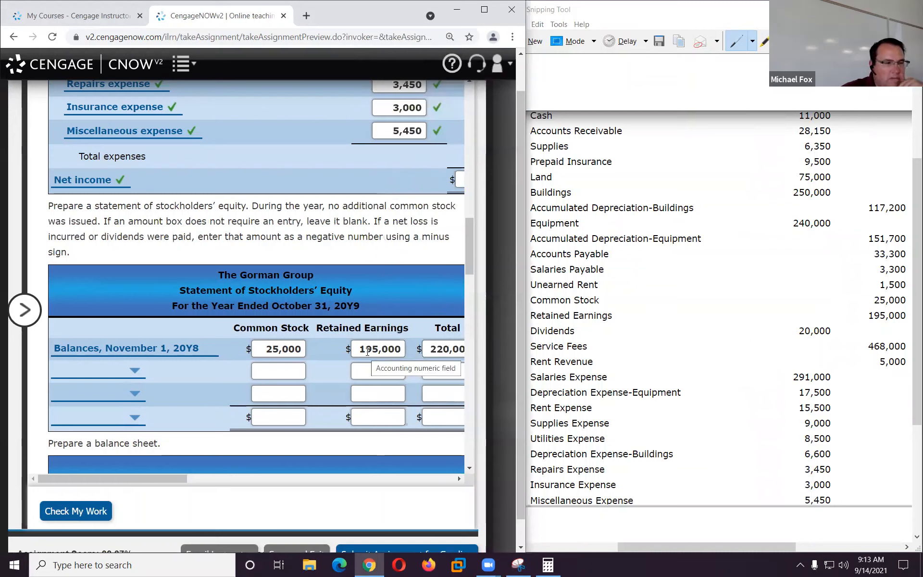
# - Label the equity statement's second line Net income and enter 113000 under both Retained Earnings and Total
pyautogui.click(127, 377)
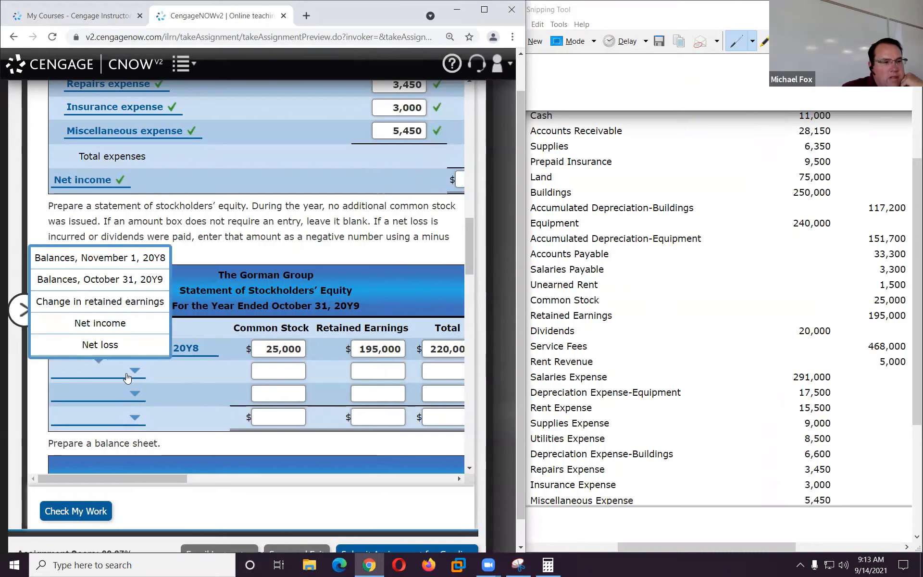
pyautogui.click(100, 323)
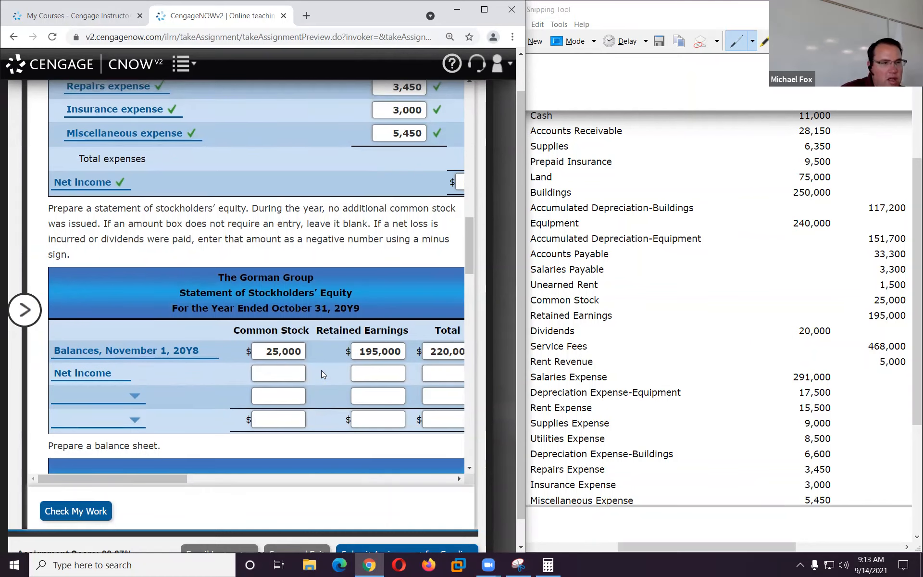
pyautogui.scroll(2, 321, 371)
pyautogui.scroll(4, 322, 374)
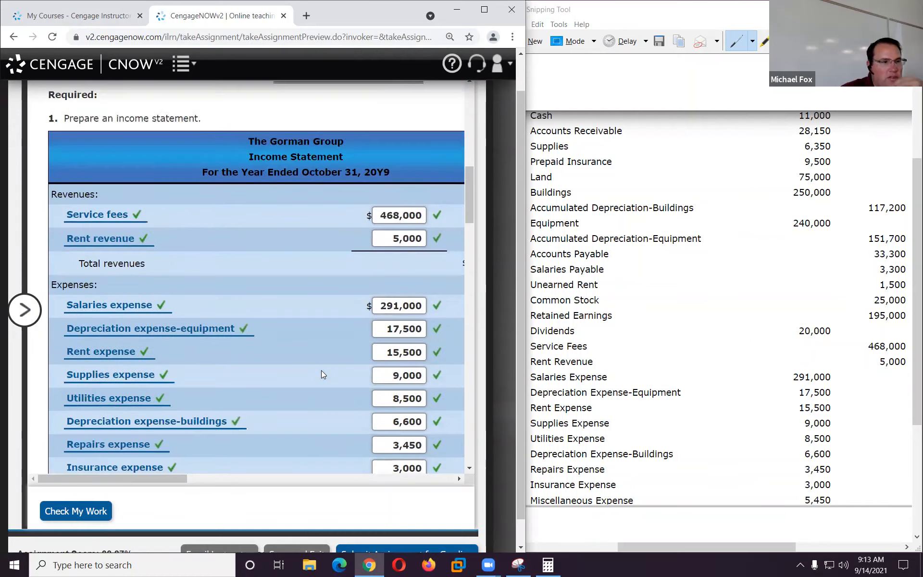
pyautogui.scroll(-3, 322, 374)
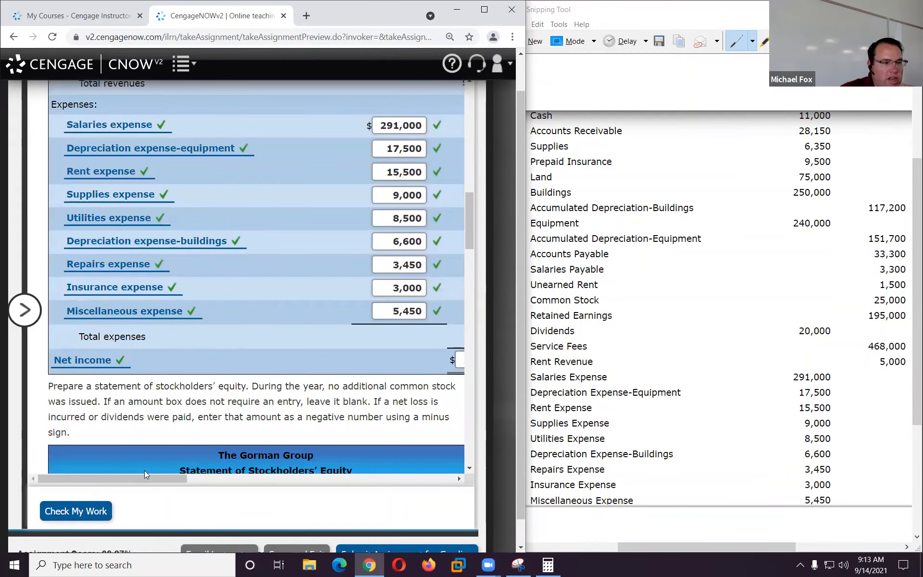
pyautogui.moveTo(207, 480); pyautogui.dragTo(149, 485)
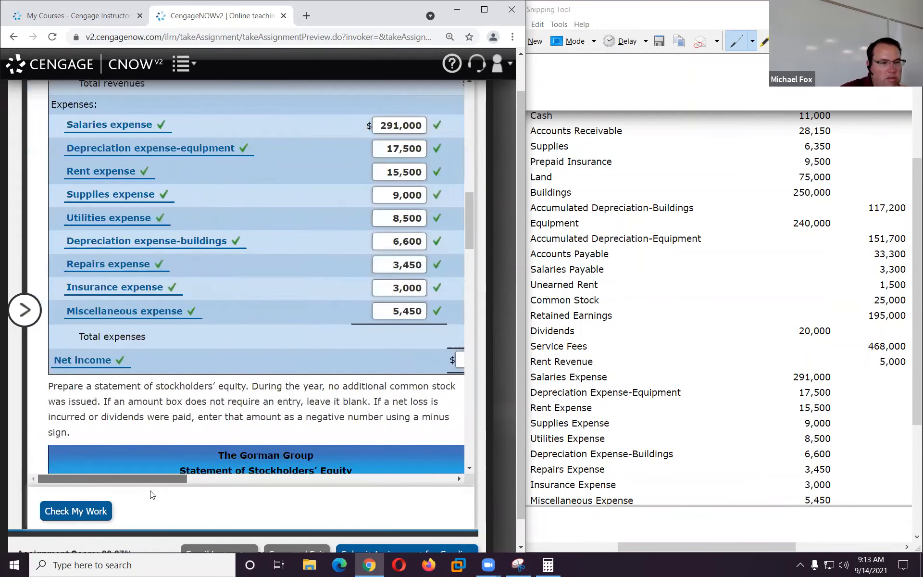
pyautogui.scroll(-3, 283, 378)
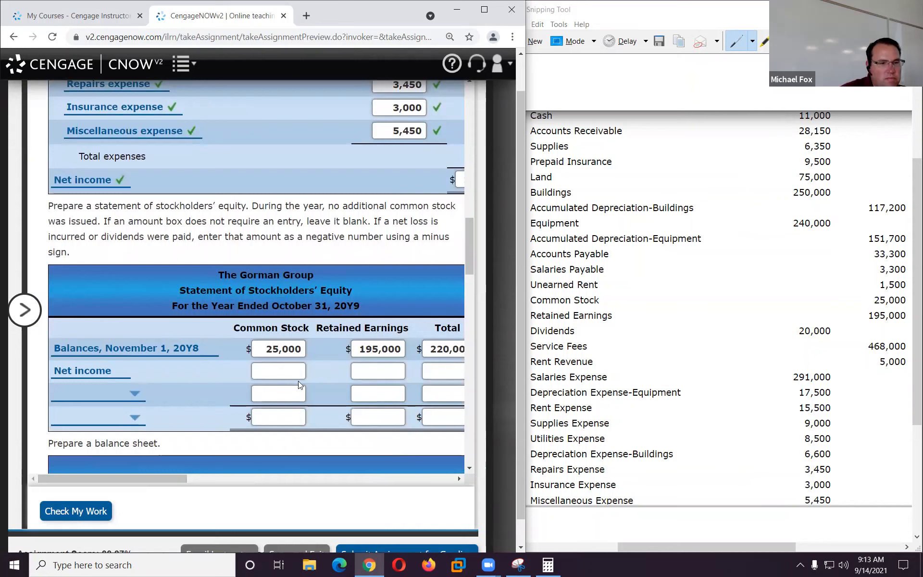
pyautogui.click(381, 379)
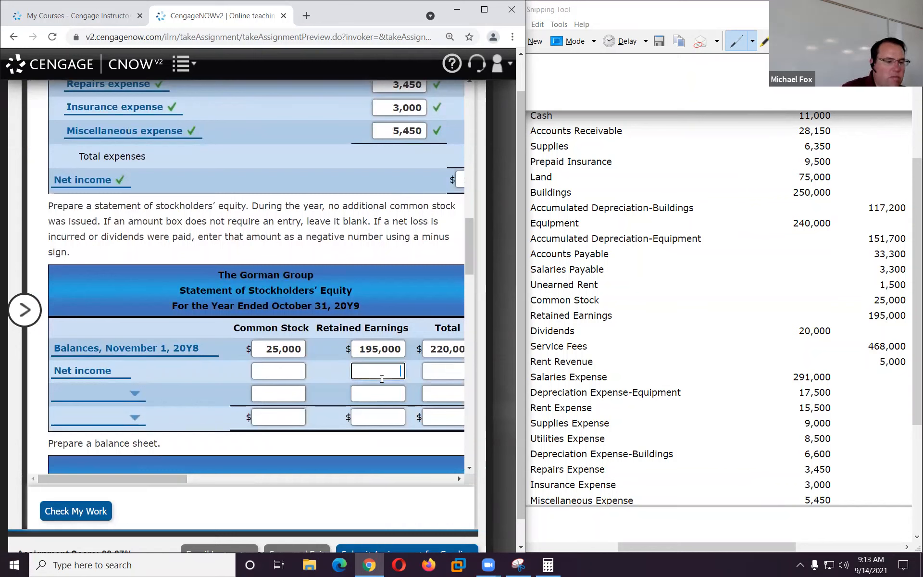
pyautogui.write('11300')
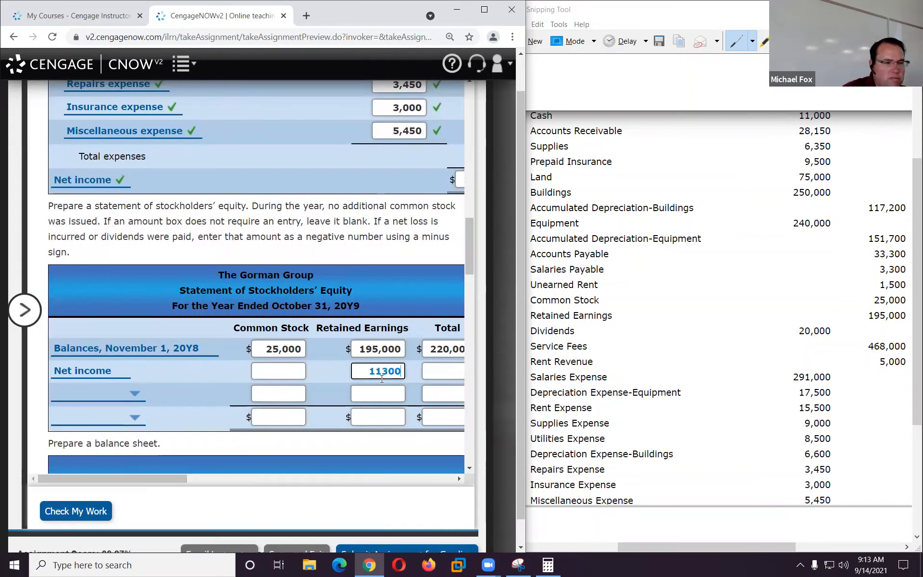
pyautogui.write('0')
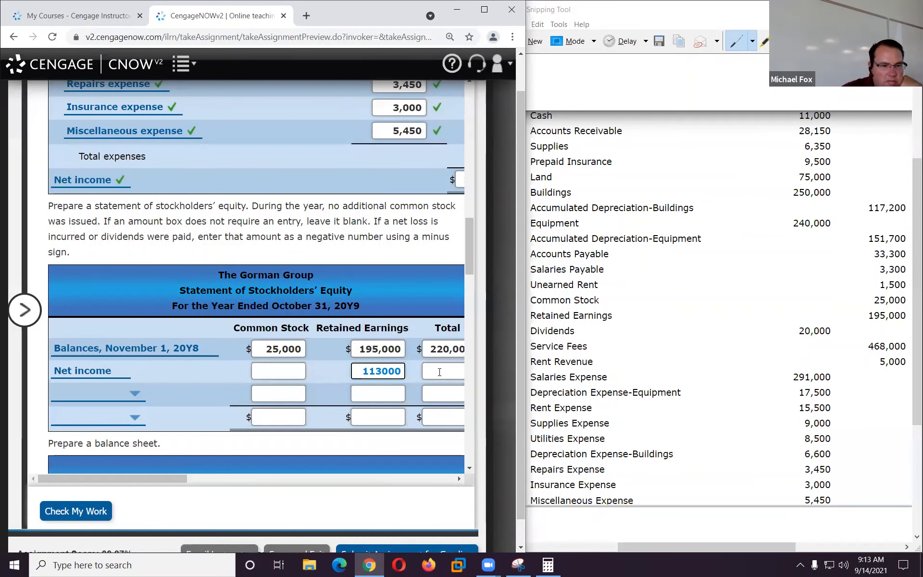
pyautogui.click(439, 371)
pyautogui.write('113000')
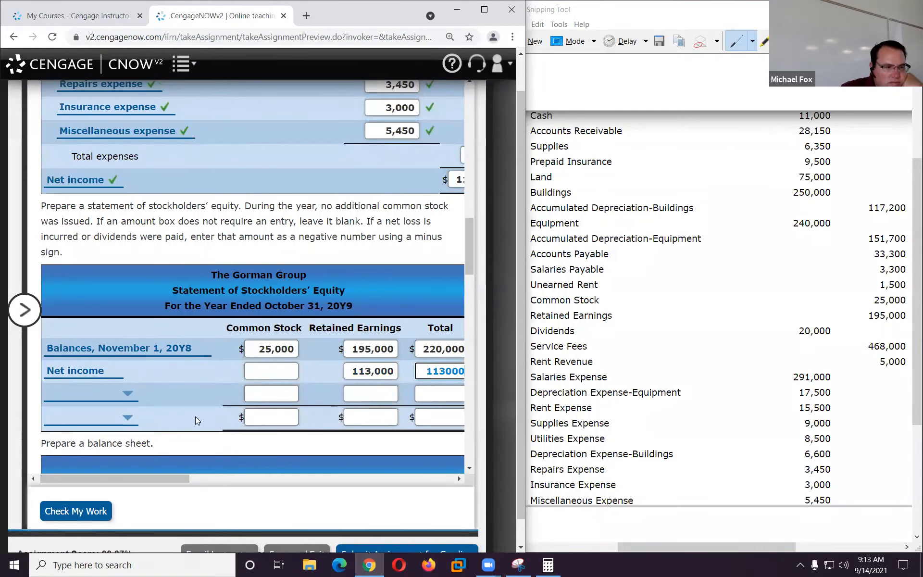
# - Label the equity statement's third line Dividends and enter -20000 under both Retained Earnings and Total
pyautogui.click(116, 397)
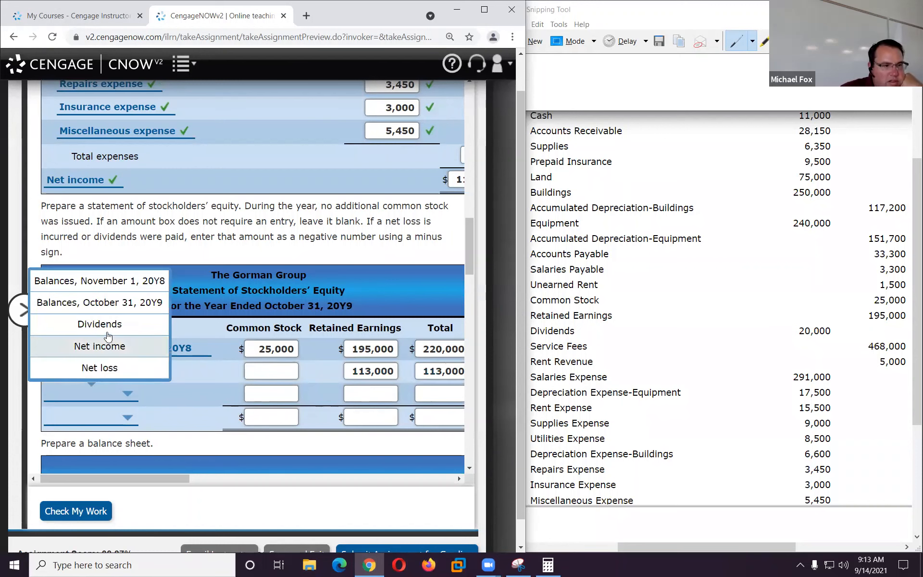
pyautogui.click(100, 325)
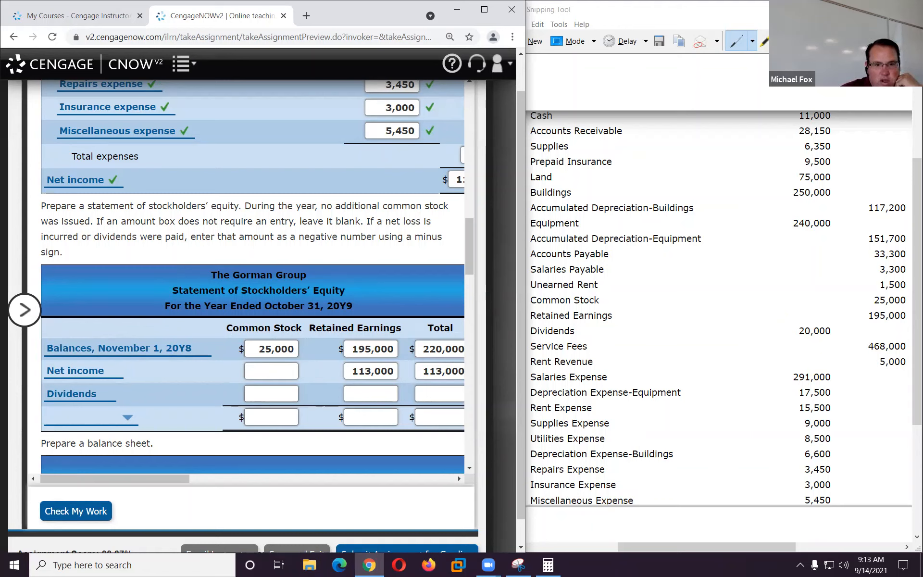
pyautogui.click(375, 395)
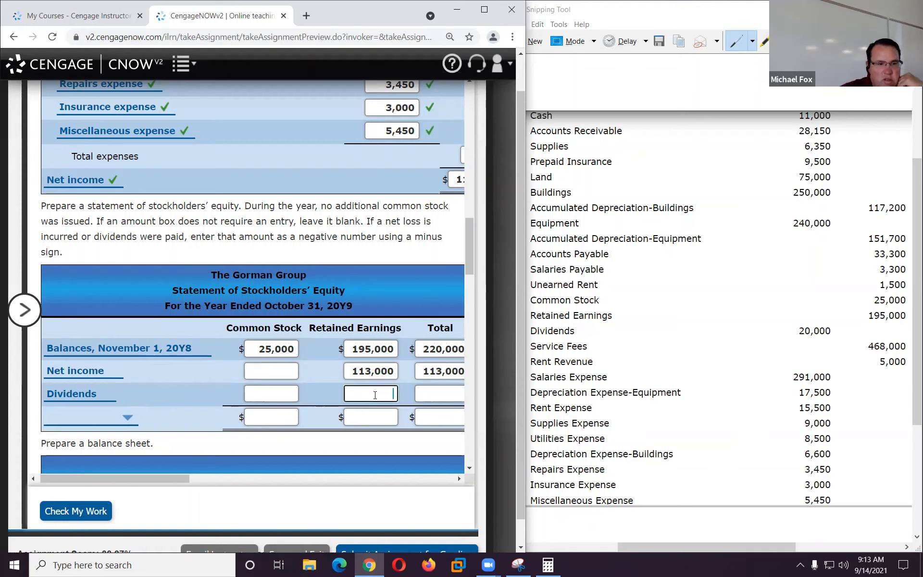
pyautogui.write('-')
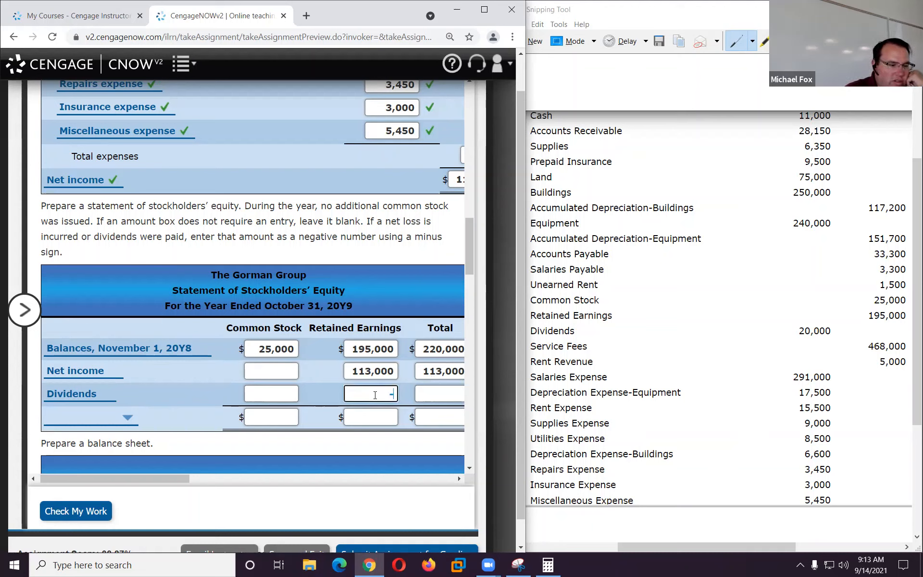
pyautogui.write('20000')
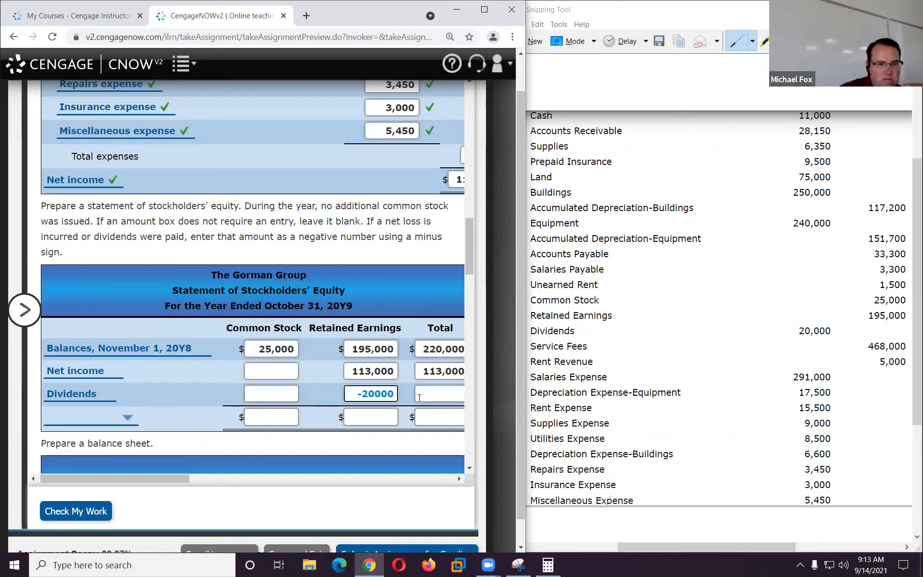
pyautogui.click(419, 397)
pyautogui.write('-2000')
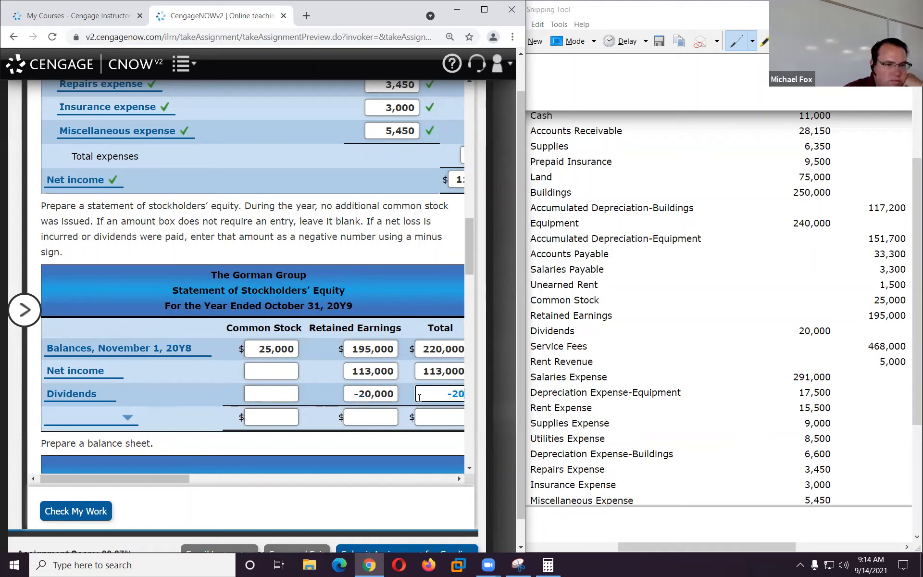
pyautogui.write('0')
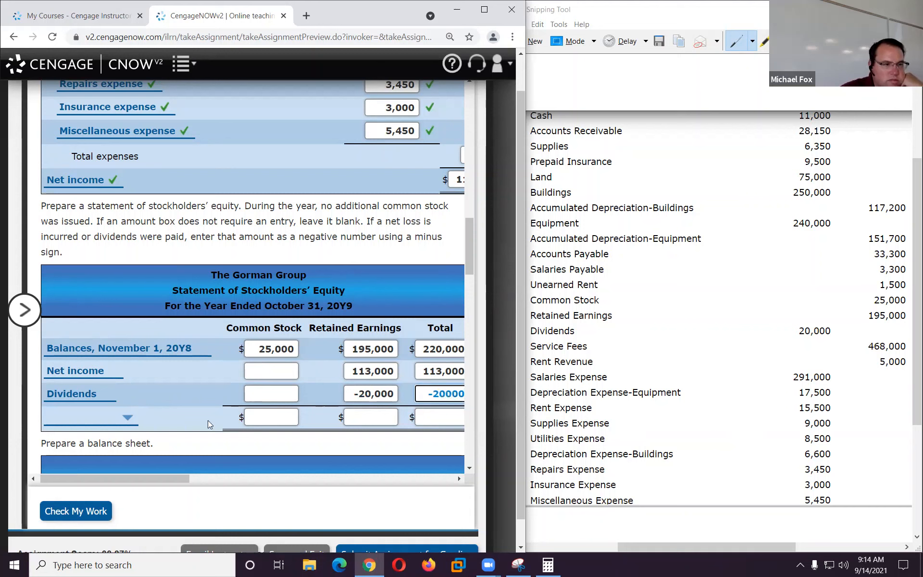
# - Label the equity statement's last line Balances, October 31, 20Y9 and enter 25000 under Common Stock
pyautogui.click(94, 418)
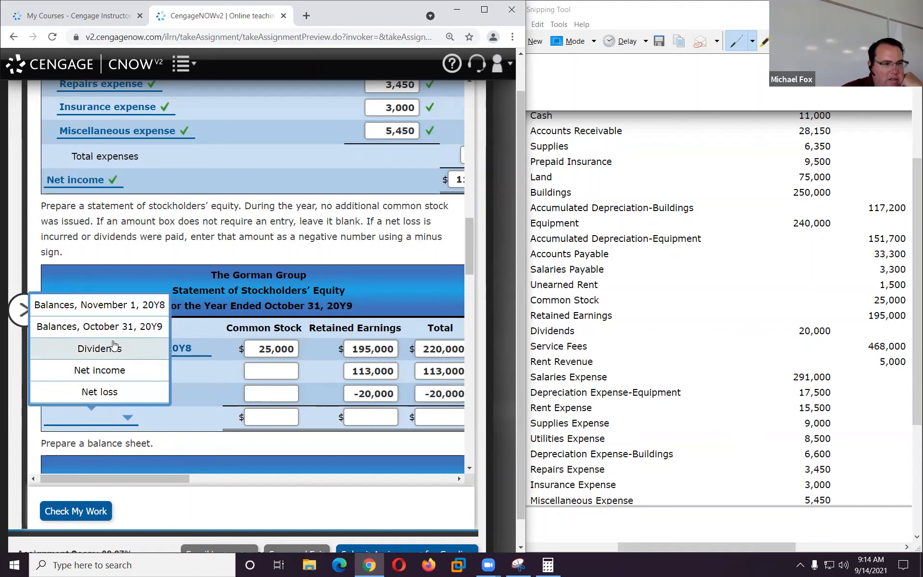
pyautogui.click(115, 327)
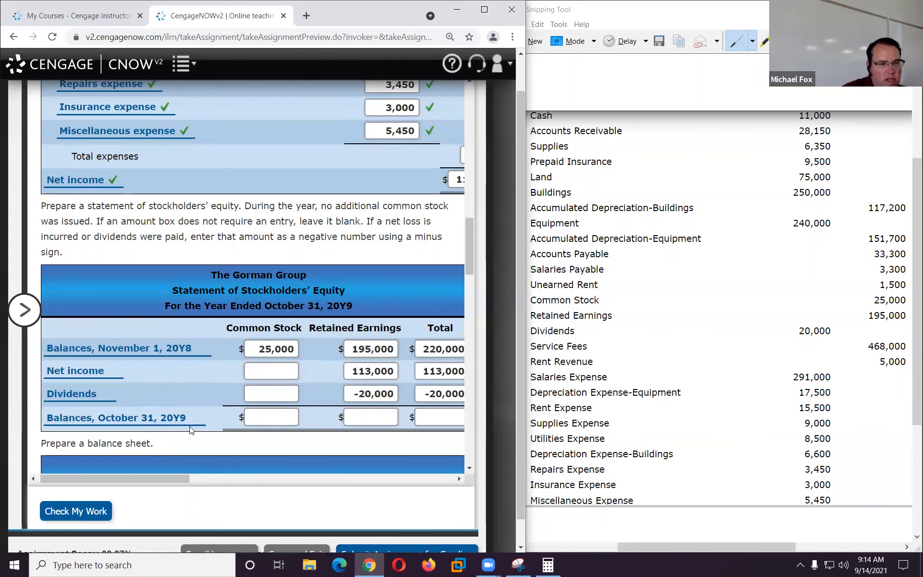
pyautogui.click(268, 418)
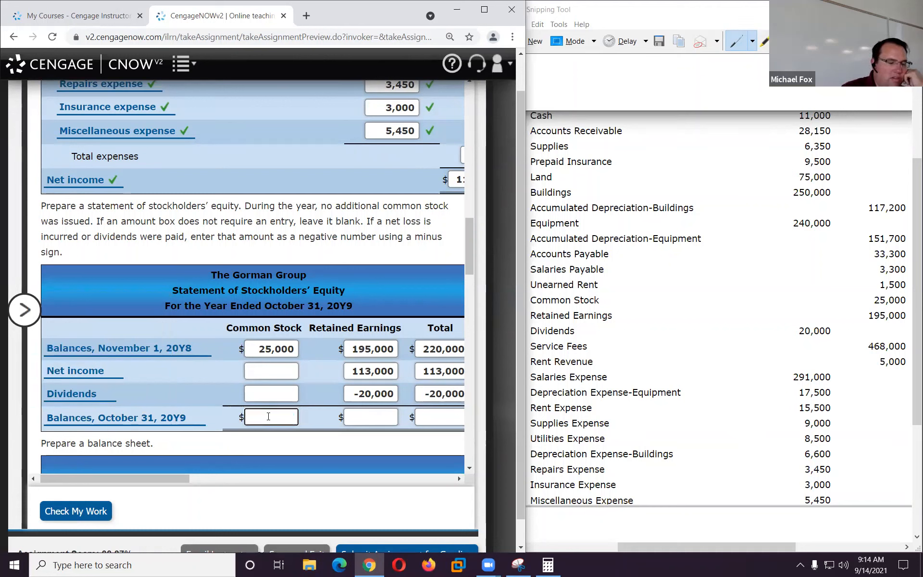
pyautogui.write('25000')
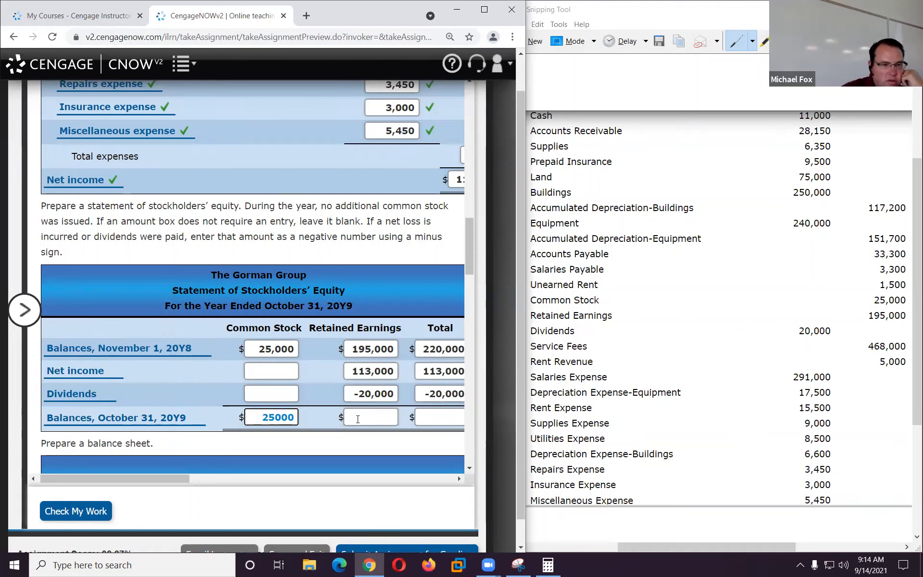
pyautogui.press('Tab')
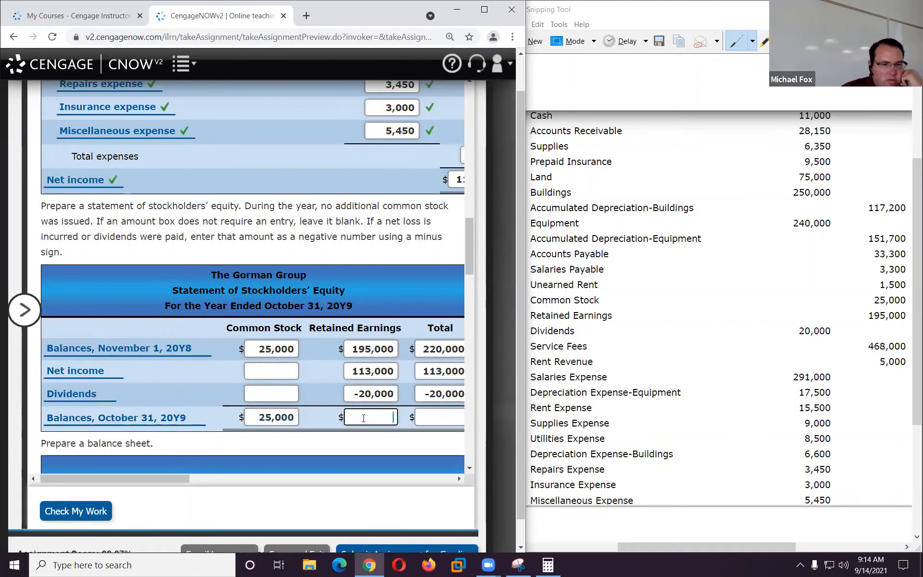
# - Calculate 195000 + 113000 - 20000 in Calculator and enter 288000 as the October 31 Retained Earnings balance
pyautogui.click(547, 564)
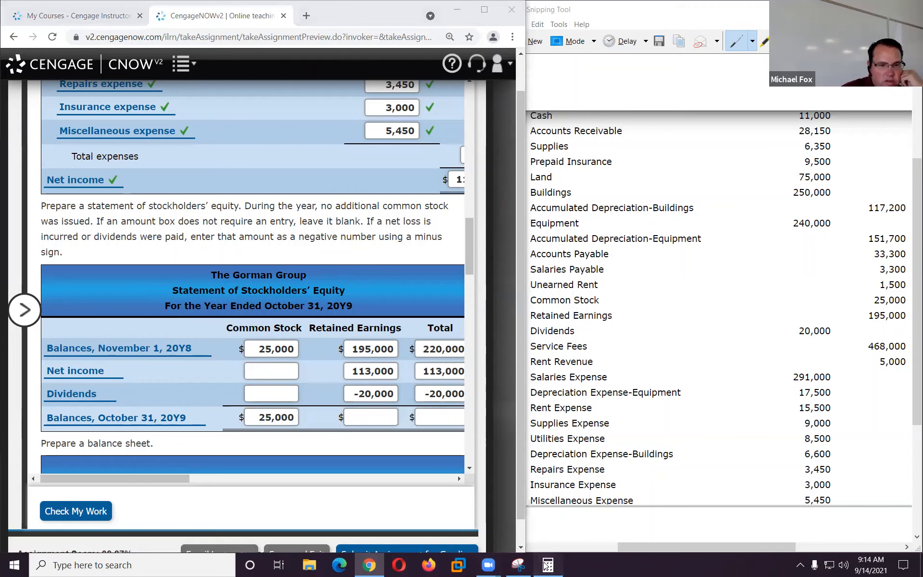
pyautogui.write('19500')
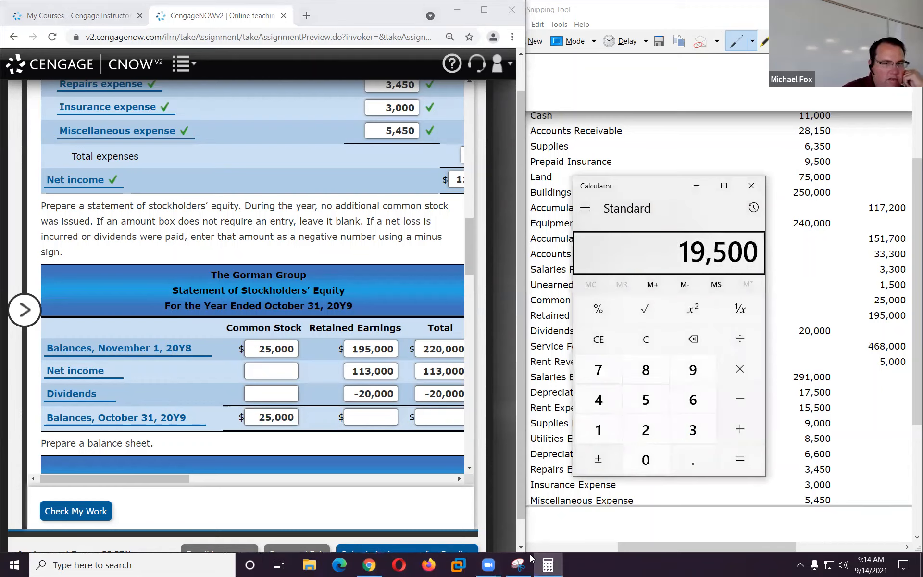
pyautogui.write('0+113')
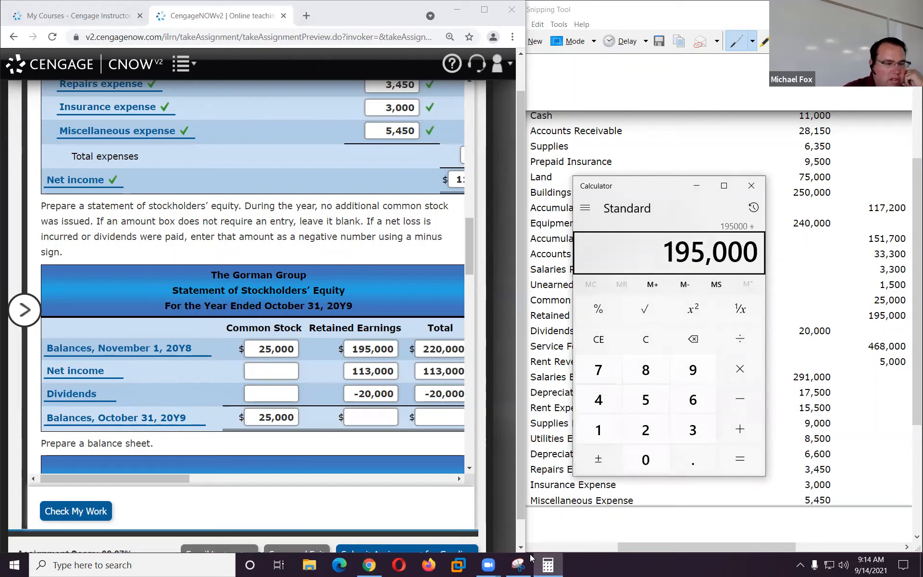
pyautogui.write('000-')
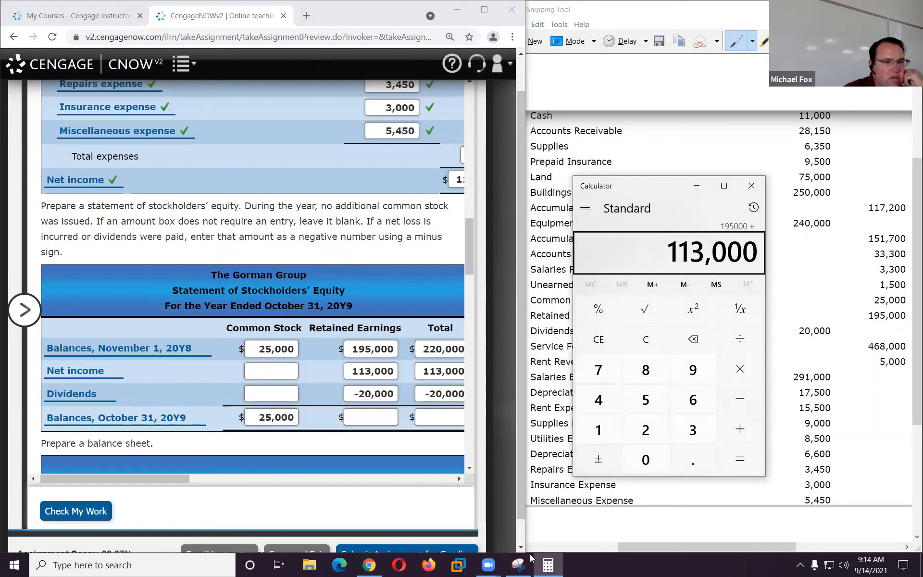
pyautogui.write('20')
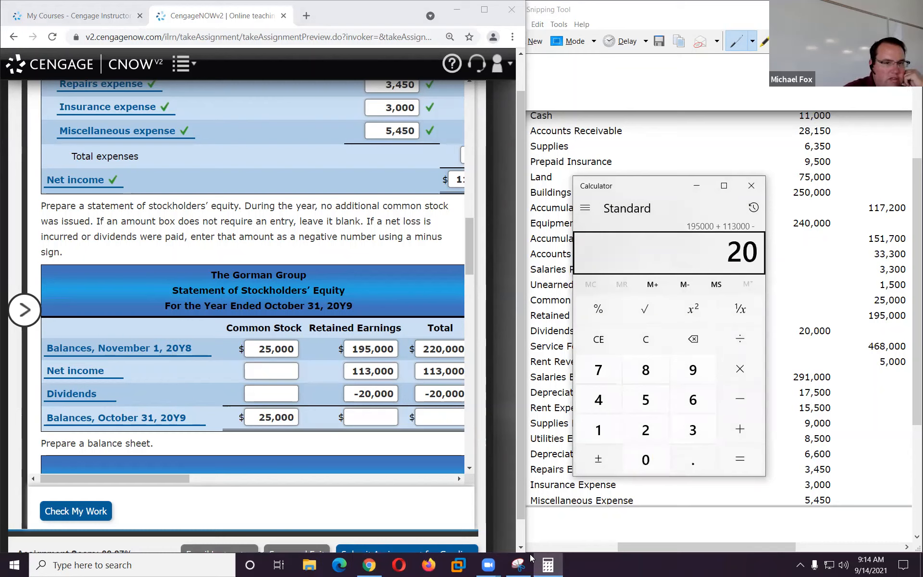
pyautogui.write('000=')
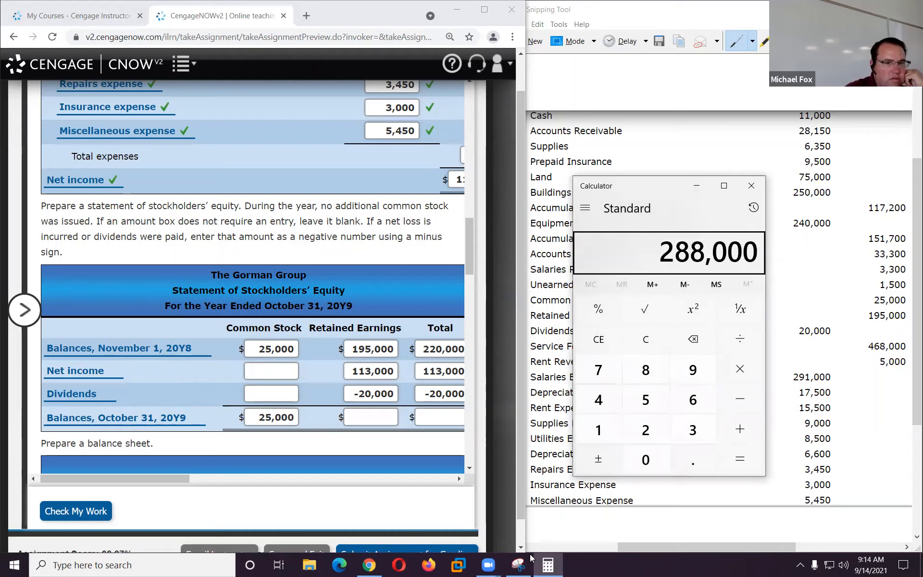
pyautogui.click(367, 418)
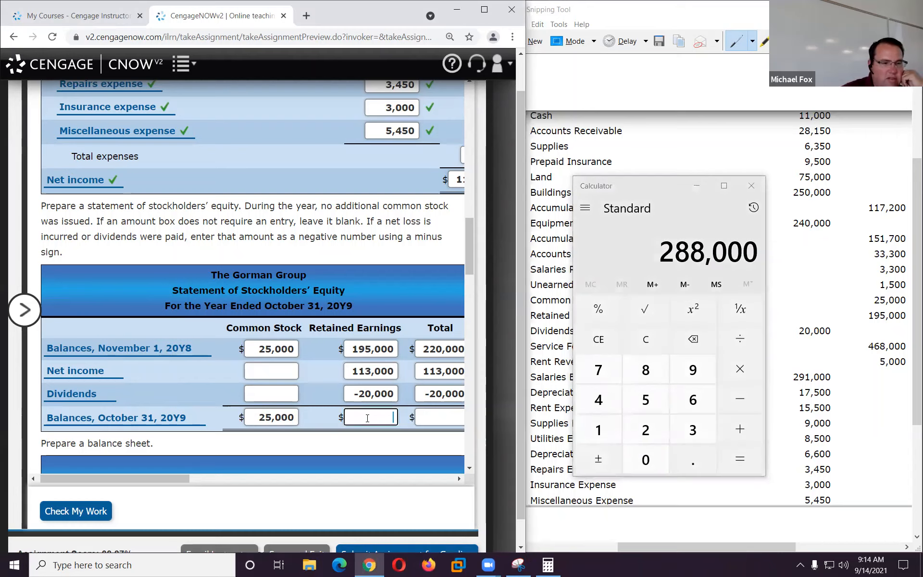
pyautogui.write('288000')
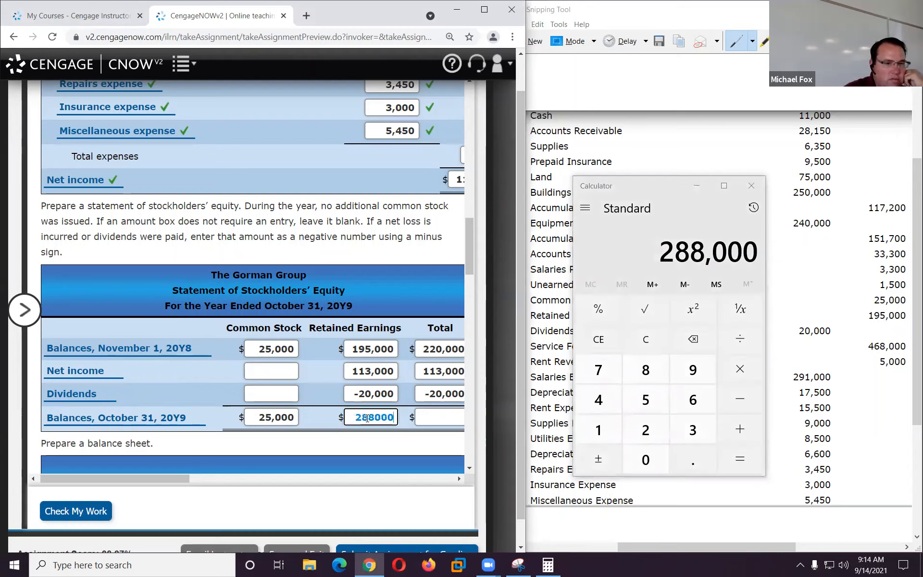
# - Add 25000 to 288000 in Calculator and enter 313000 as the October 31 Total balance
pyautogui.click(662, 188)
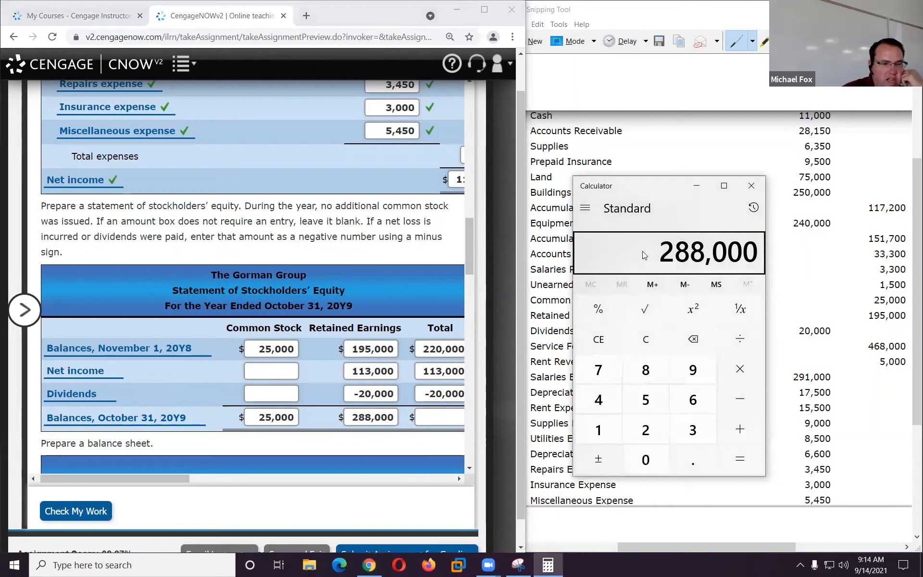
pyautogui.press('+')
pyautogui.write('25')
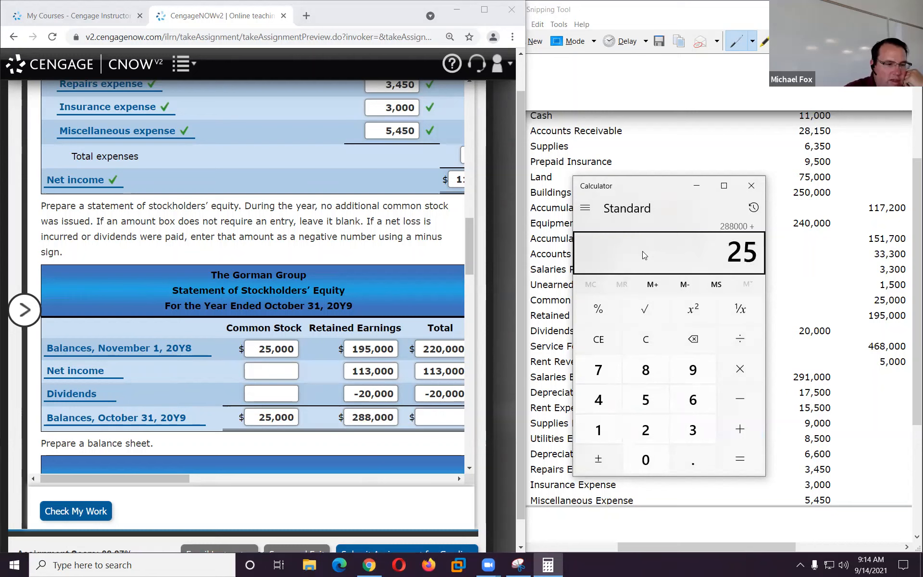
pyautogui.write(',000')
pyautogui.press('Return')
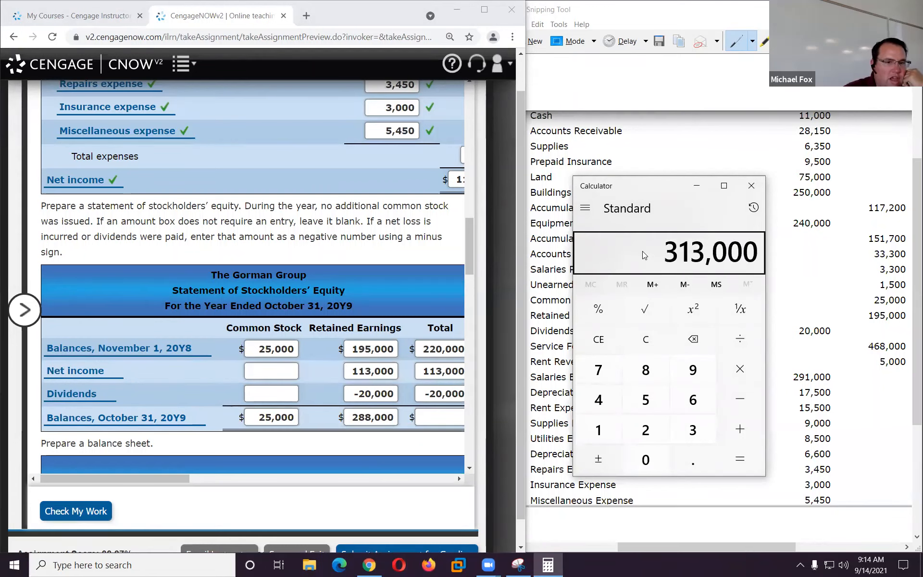
pyautogui.click(454, 417)
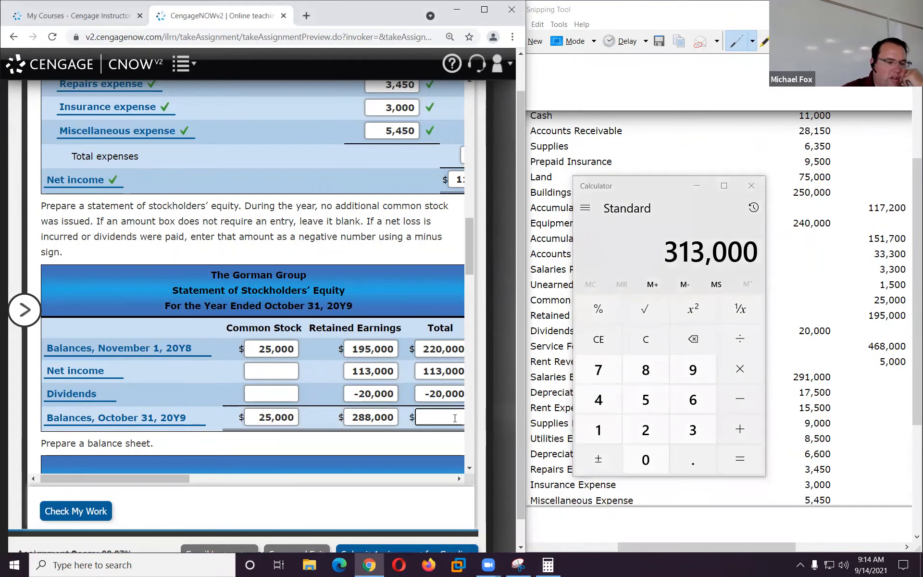
pyautogui.write('313000')
# - Check the submitted work and review the marking of the statement of stockholders' equity
pyautogui.click(107, 510)
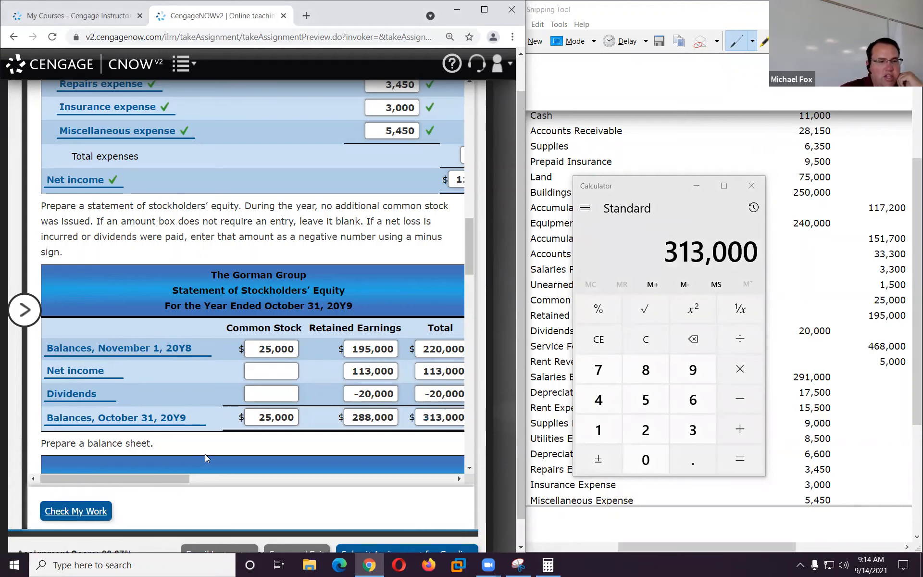
pyautogui.scroll(15, 206, 458)
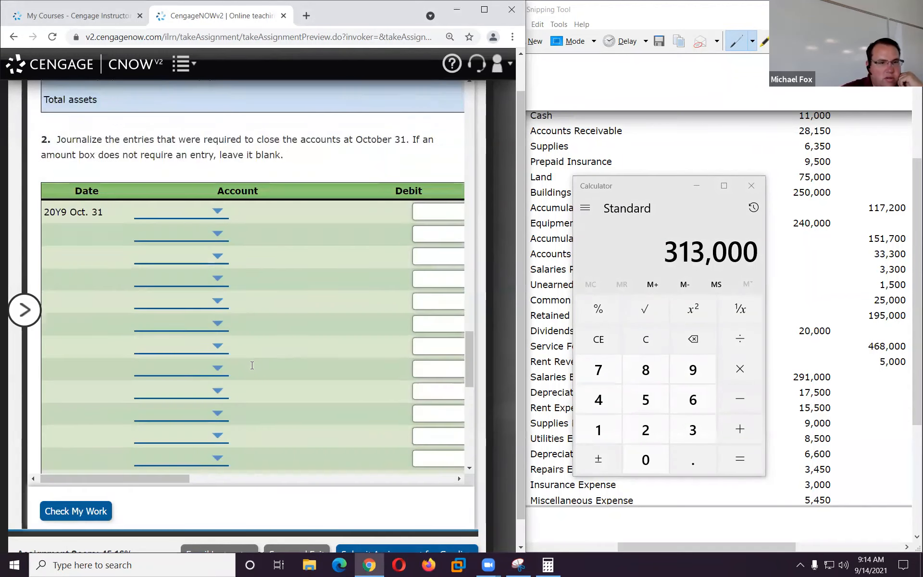
pyautogui.scroll(10, 252, 365)
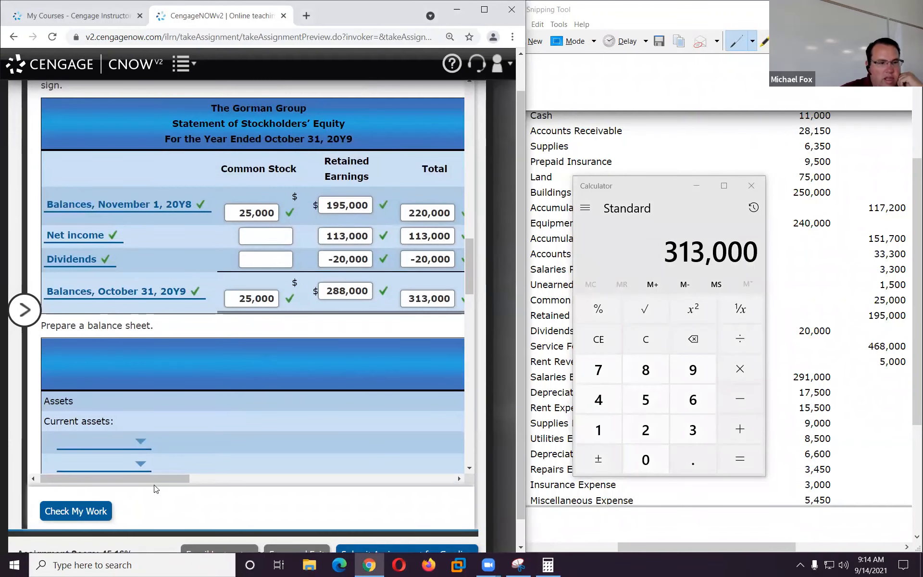
pyautogui.moveTo(158, 478)
pyautogui.mouseDown()
pyautogui.moveTo(175, 478)
pyautogui.moveTo(155, 489)
pyautogui.mouseUp()
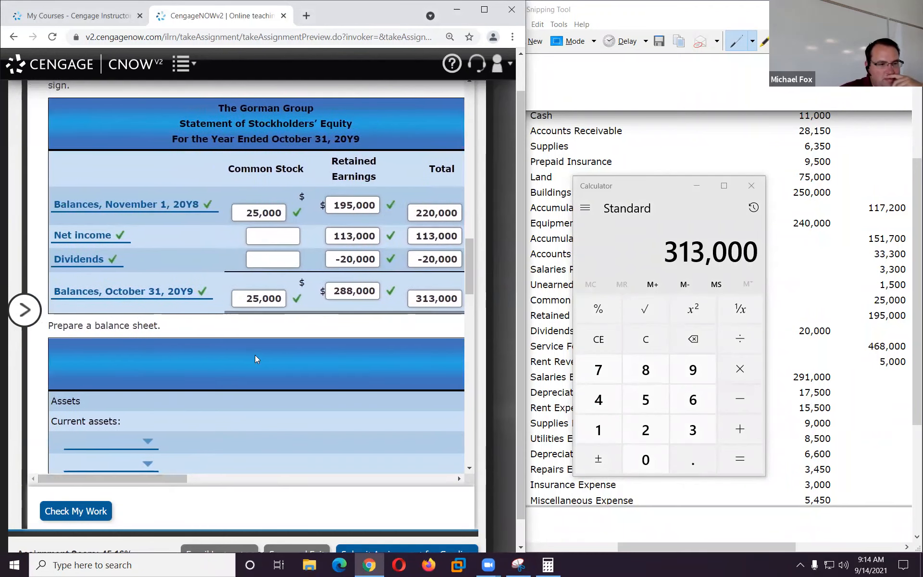
# - Reduce the assignment page zoom to 90% and look over the trial balance, completed statements and blank balance sheet
pyautogui.scroll(-3, 255, 355)
pyautogui.scroll(-1, 255, 358)
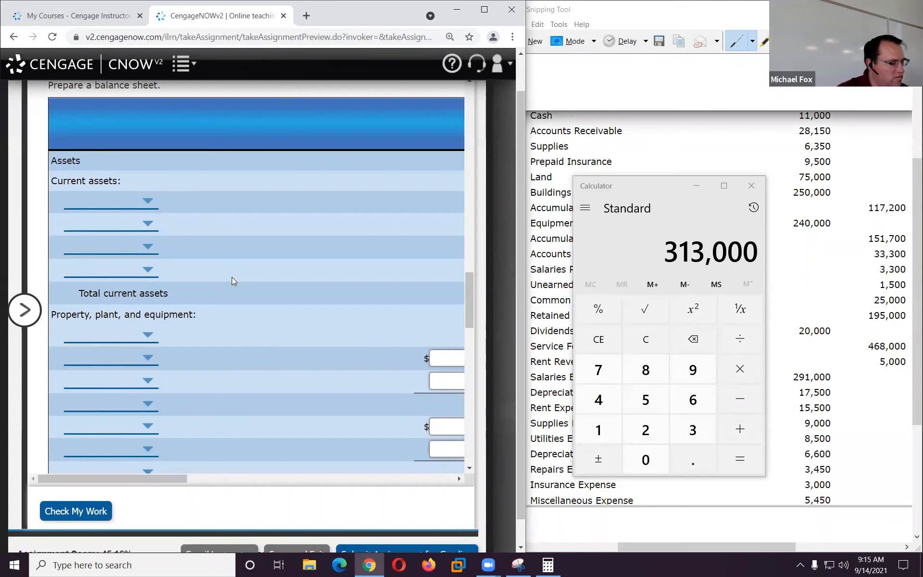
pyautogui.hotkey('ctrl', '-')
pyautogui.hotkey('ctrl', '-')
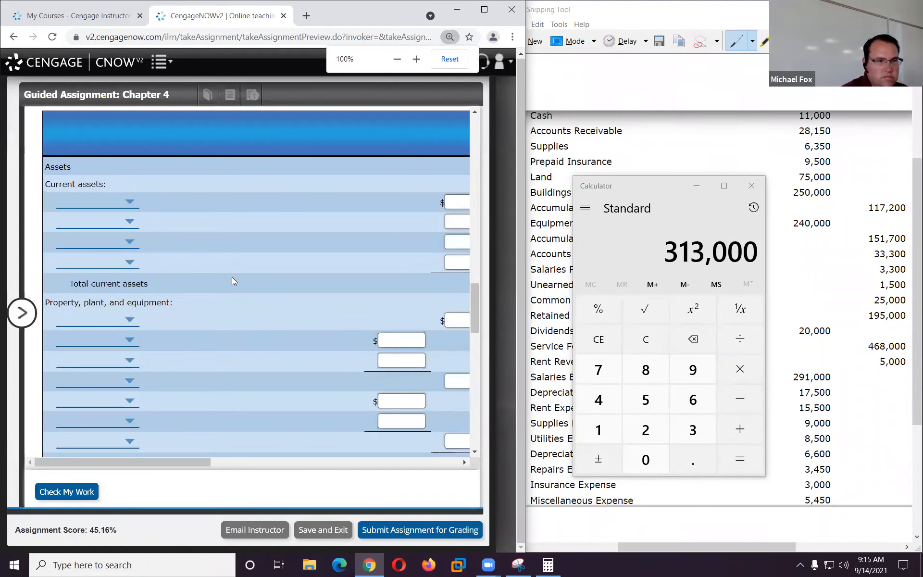
pyautogui.hotkey('ctrl', '-')
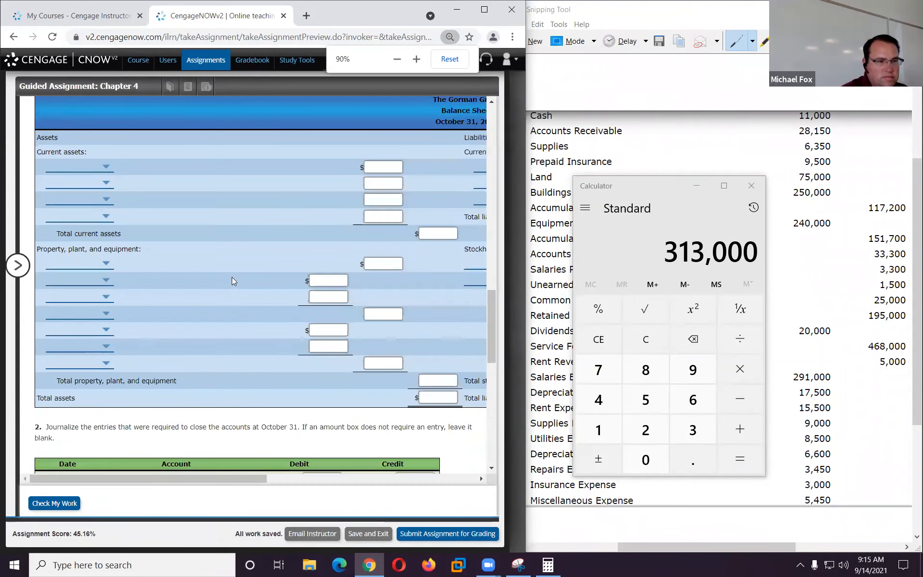
pyautogui.scroll(1, 232, 281)
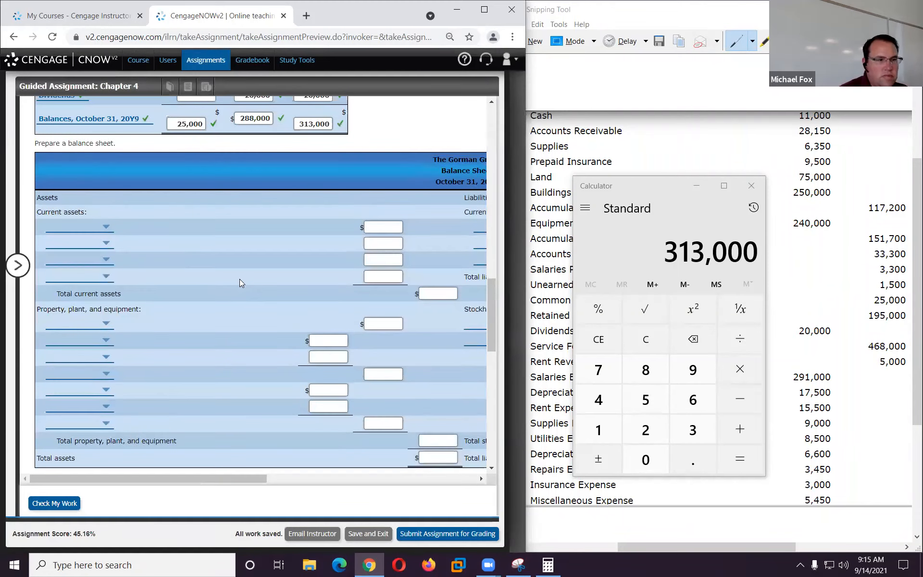
pyautogui.scroll(15, 239, 279)
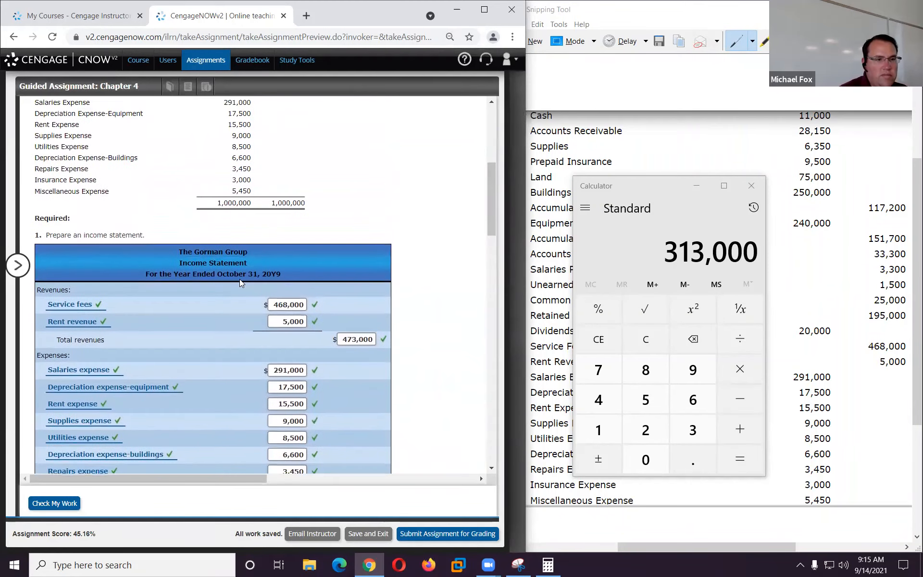
pyautogui.scroll(-5, 239, 279)
pyautogui.scroll(9, 239, 279)
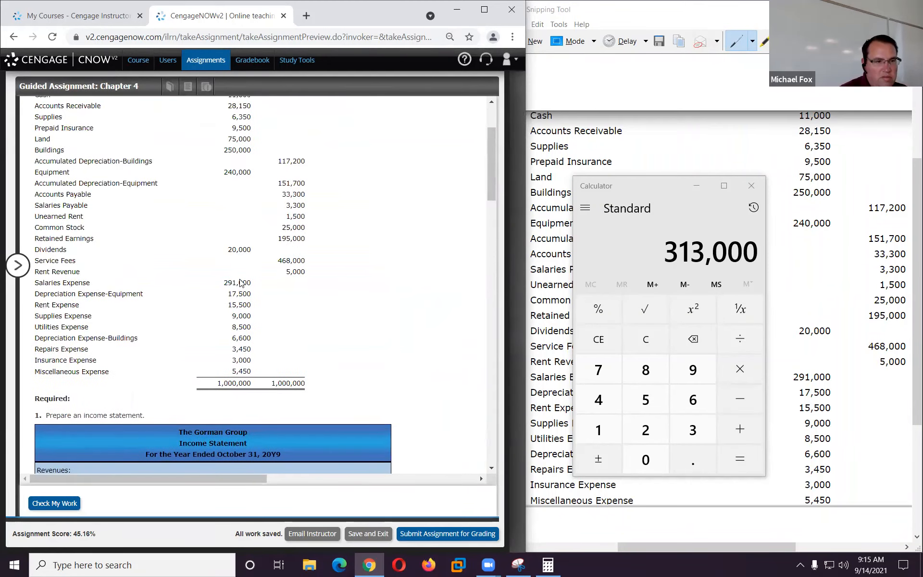
pyautogui.scroll(-12, 239, 280)
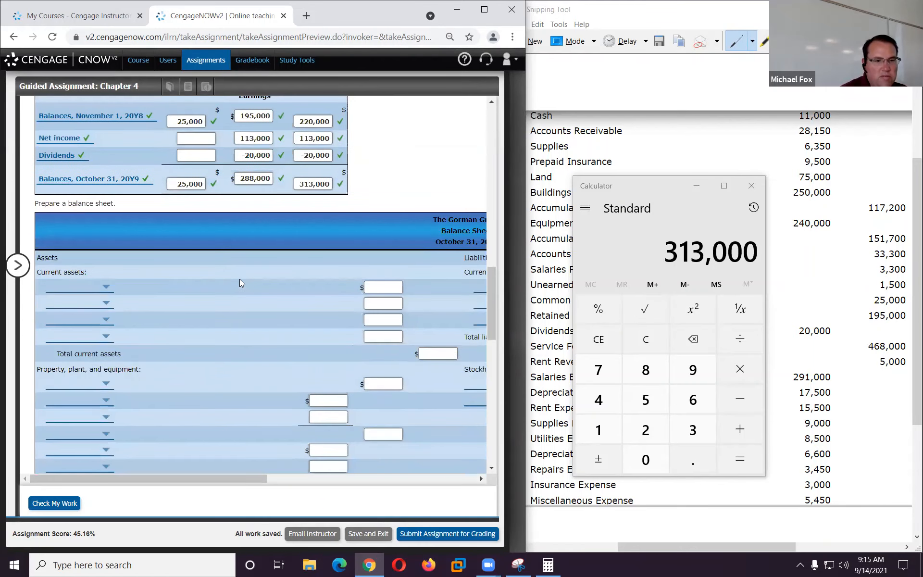
pyautogui.scroll(-1, 239, 279)
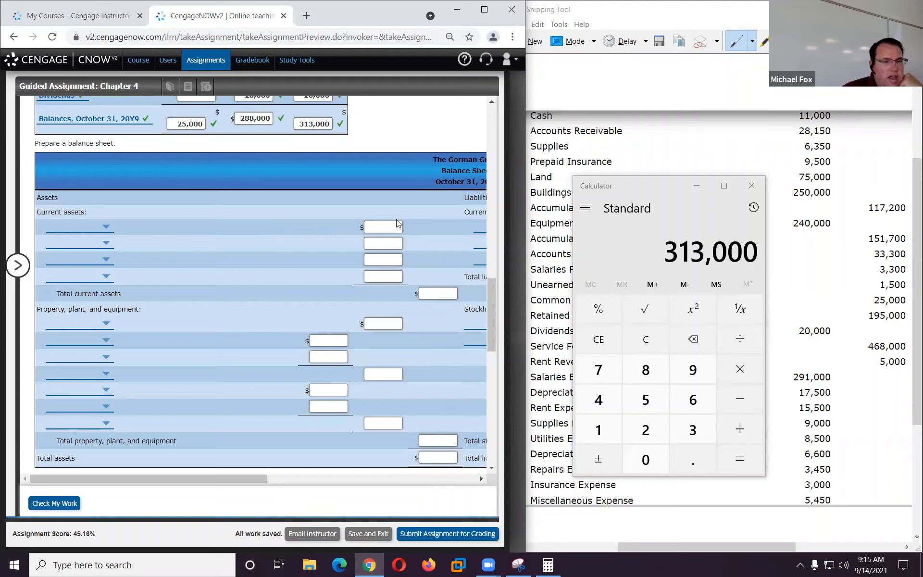
# - Minimize Calculator and label the balance sheet's first three current asset lines Cash, Accounts receivable and Supplies
pyautogui.click(696, 187)
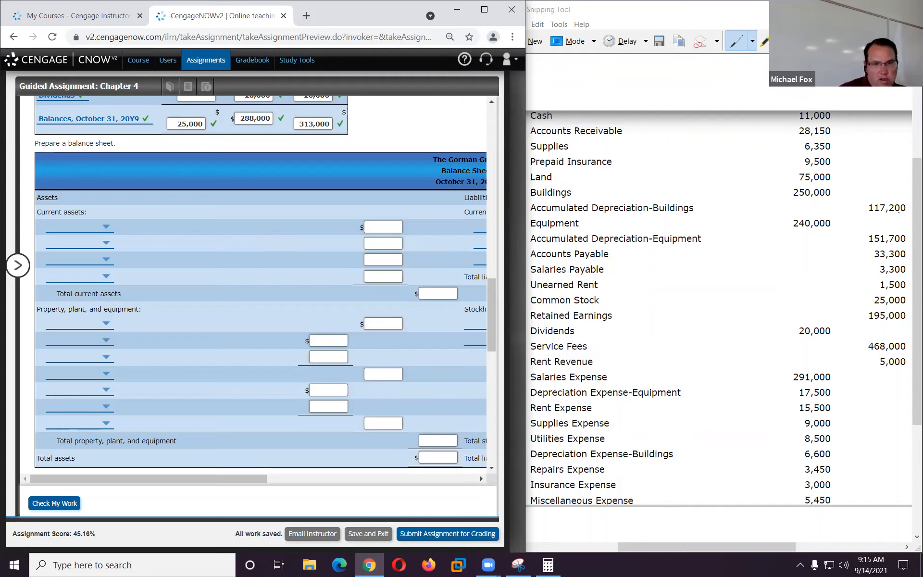
pyautogui.click(96, 233)
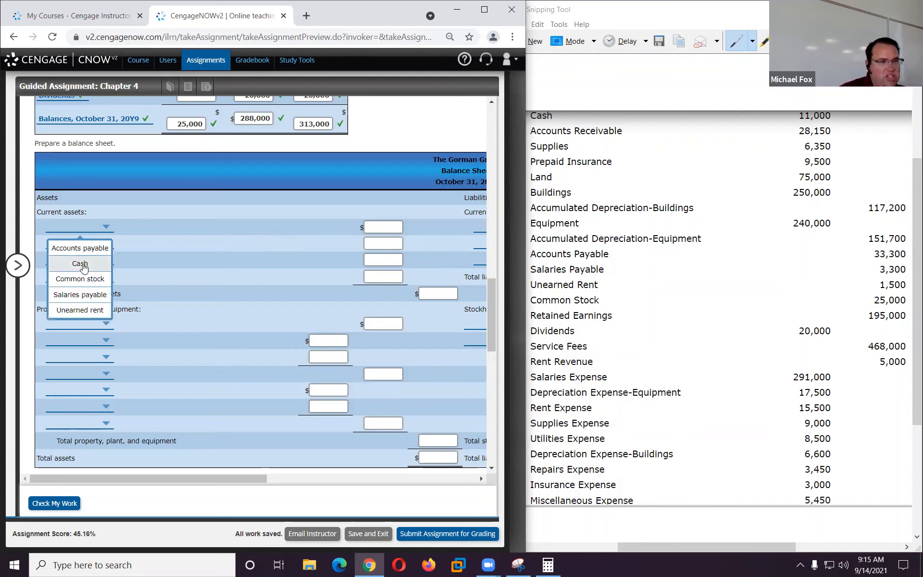
pyautogui.click(80, 262)
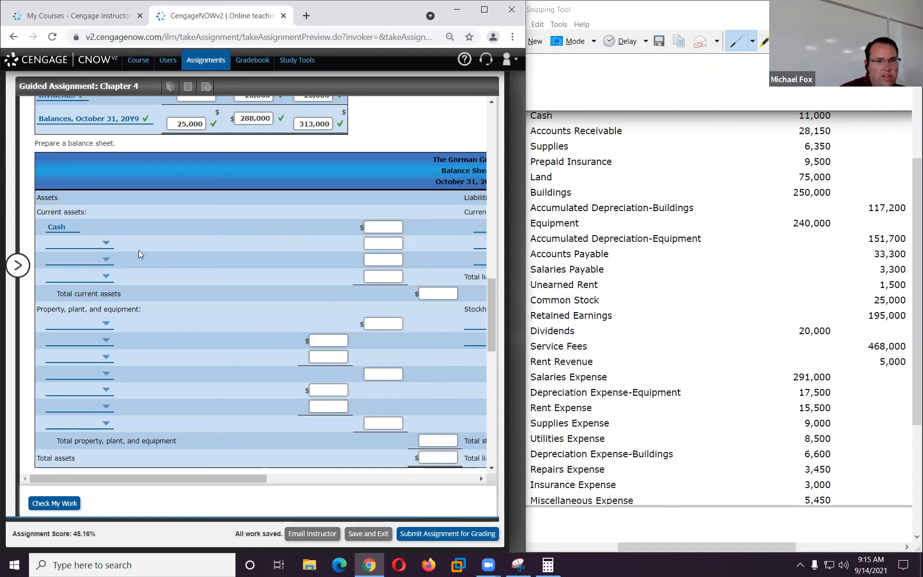
pyautogui.click(63, 249)
pyautogui.click(79, 275)
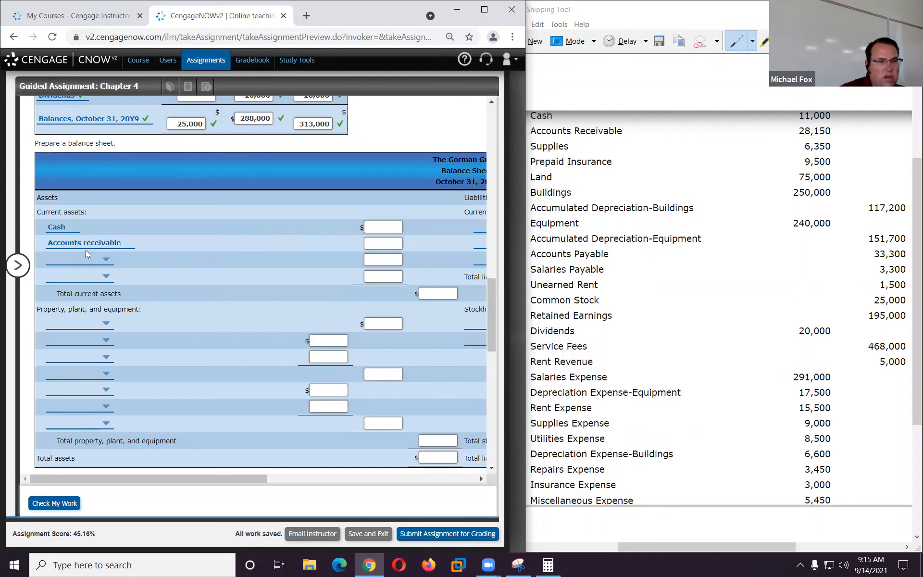
pyautogui.click(85, 259)
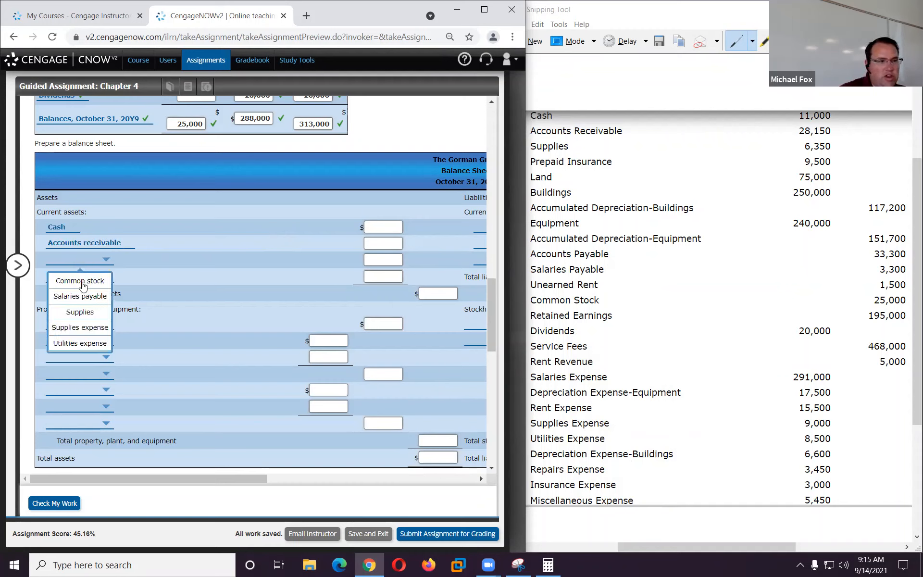
pyautogui.click(85, 313)
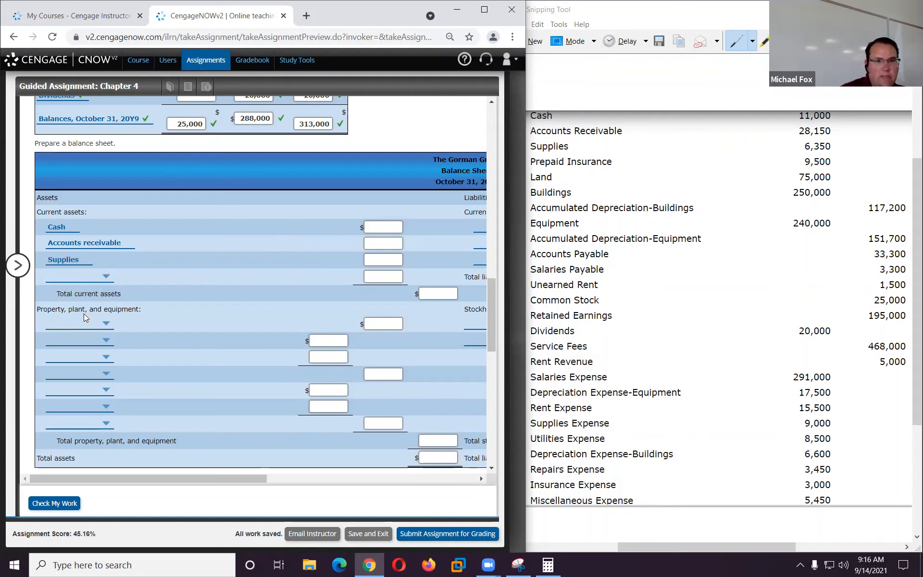
# - Label the fourth current asset Prepaid insurance and enter Cash 11000, Accounts receivable 28150, Supplies 6350 and Prepaid insurance 9500
pyautogui.click(87, 278)
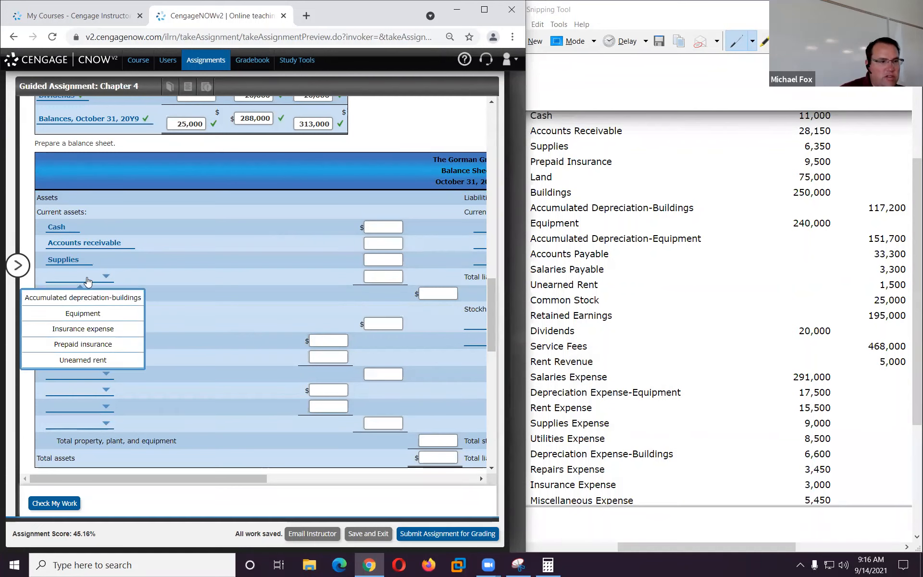
pyautogui.click(82, 344)
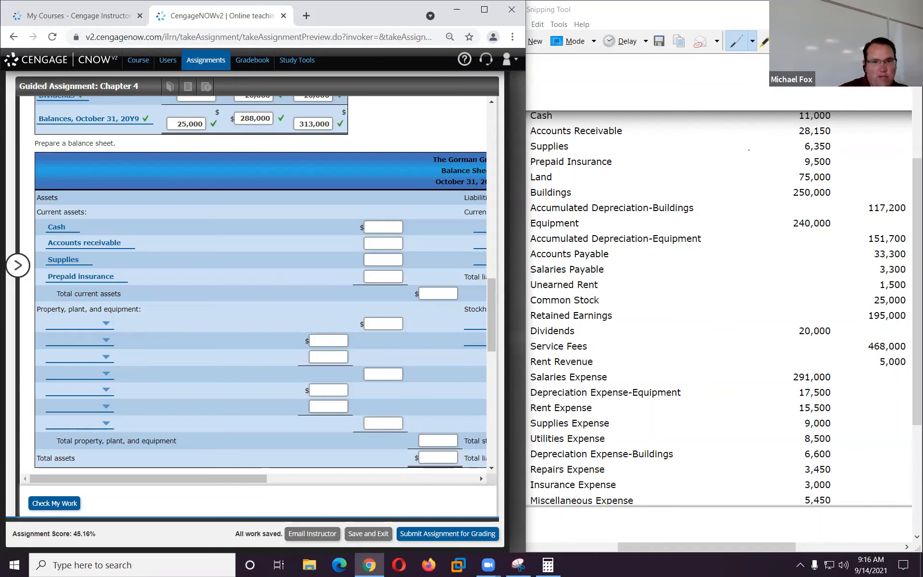
pyautogui.click(373, 229)
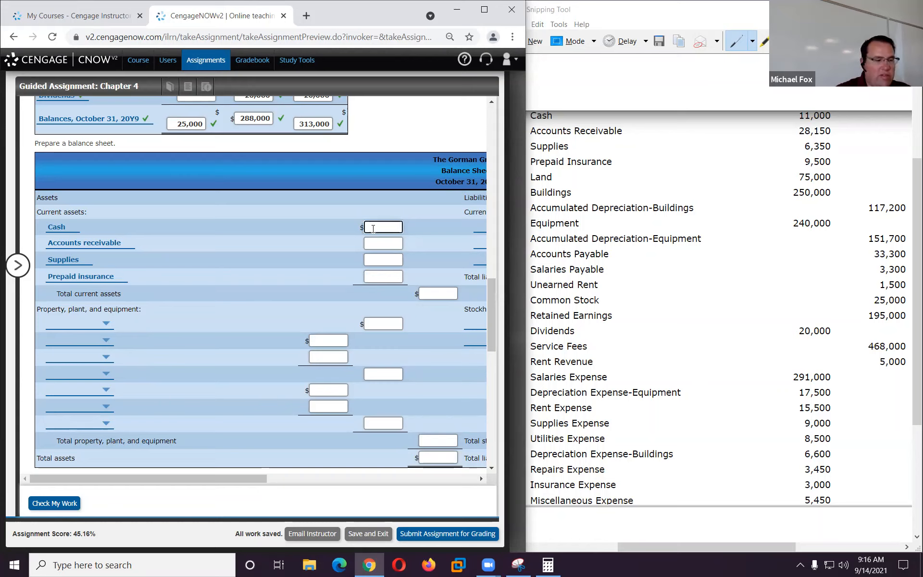
pyautogui.write('11000')
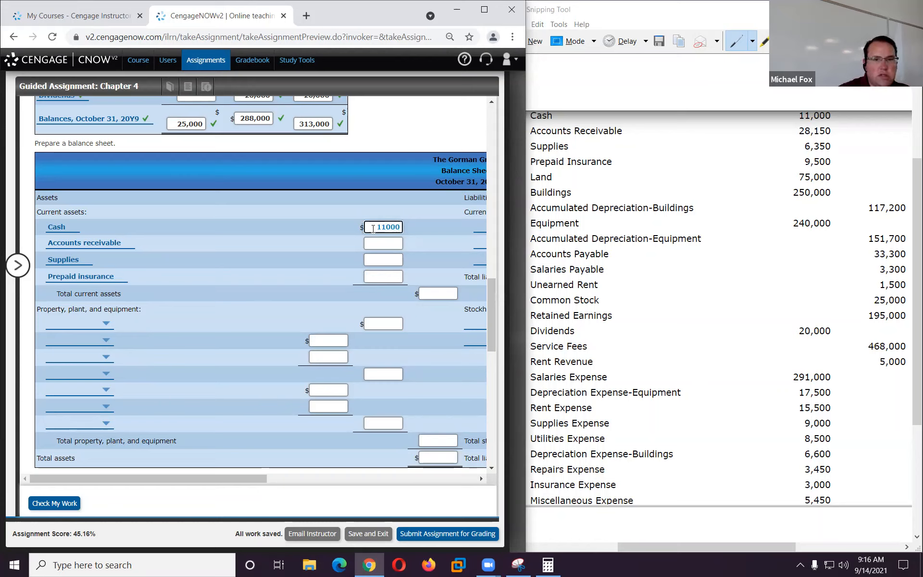
pyautogui.click(375, 242)
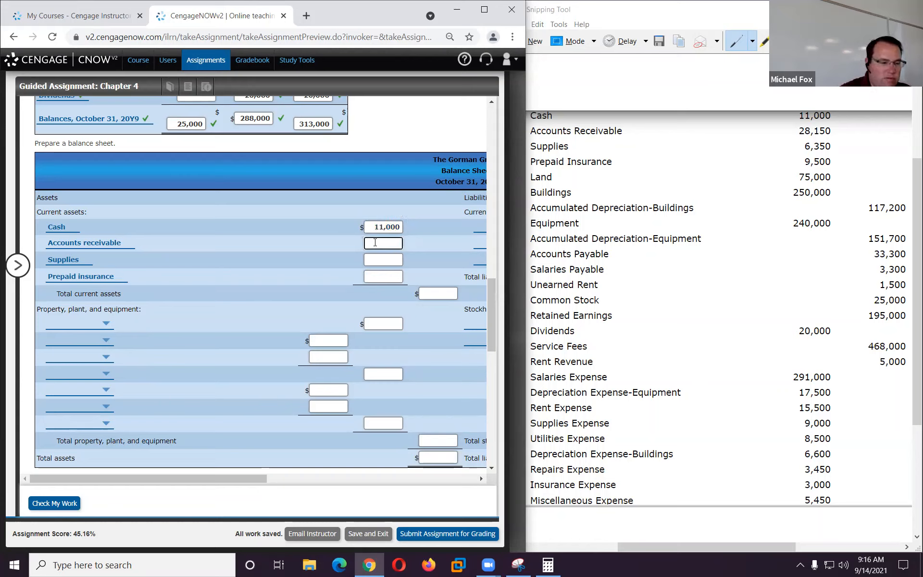
pyautogui.write('28150')
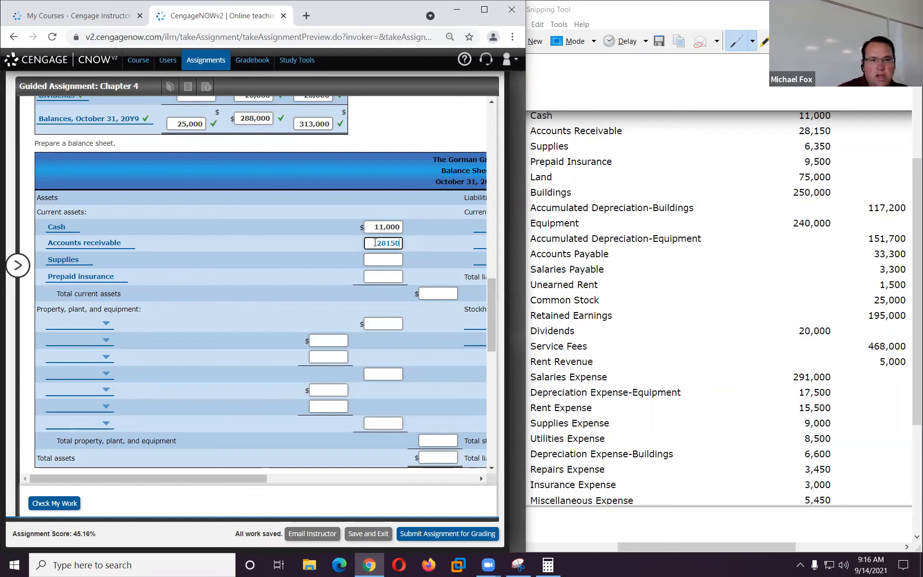
pyautogui.click(383, 260)
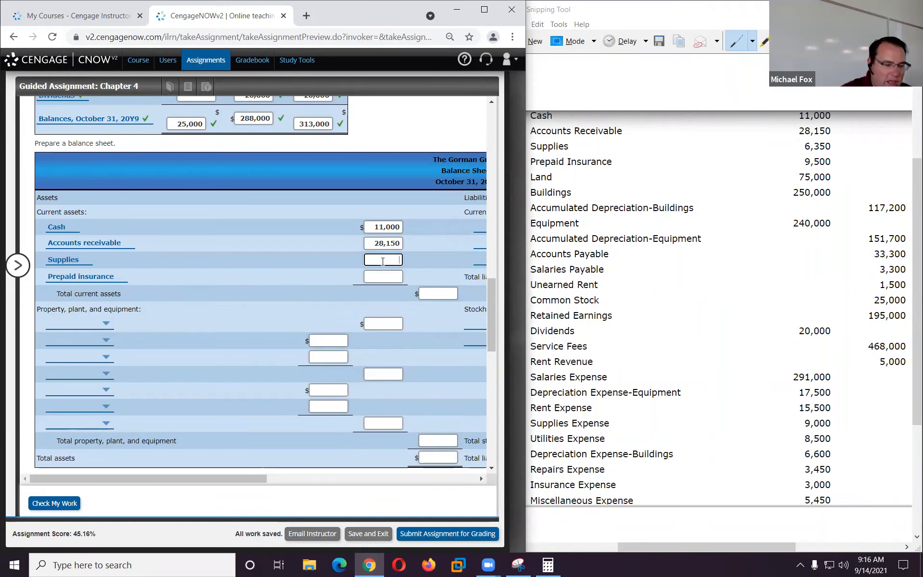
pyautogui.write('6350')
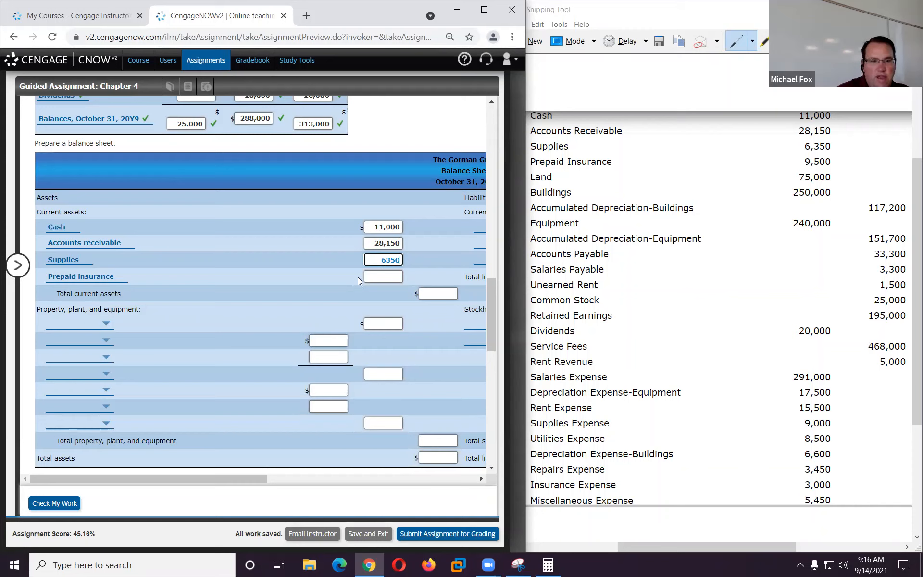
pyautogui.click(378, 276)
pyautogui.write('95')
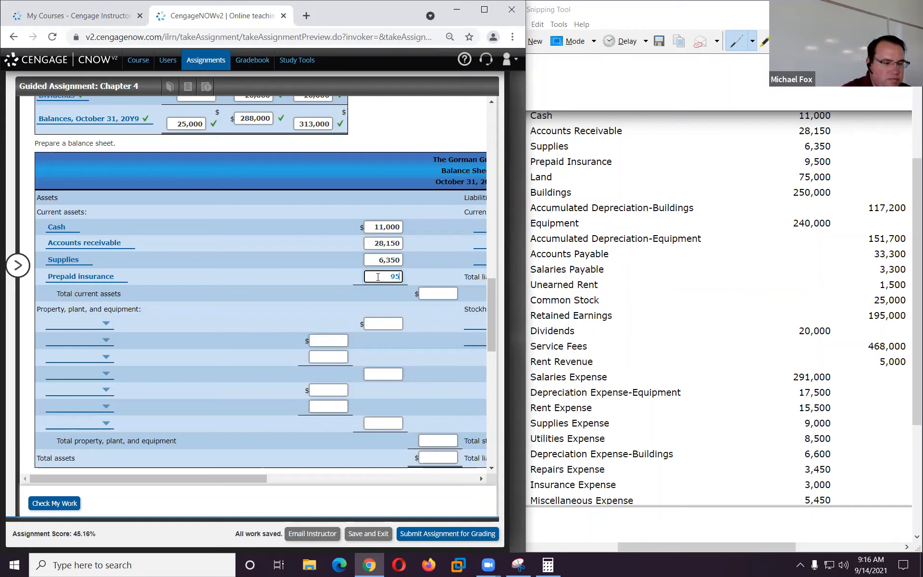
pyautogui.write('00')
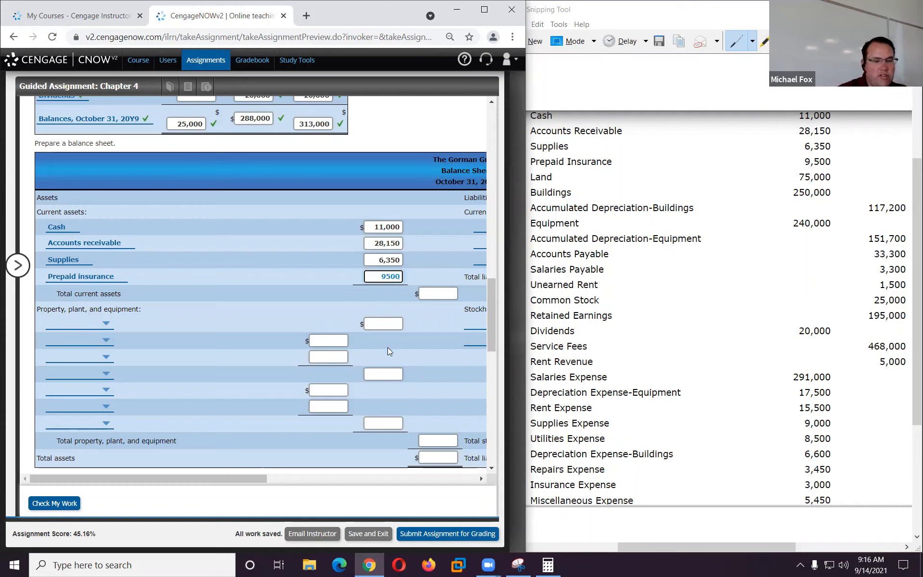
# - Add 11000, 28150, 6350 and 9500 in Calculator and enter 55000 as Total current assets
pyautogui.click(548, 565)
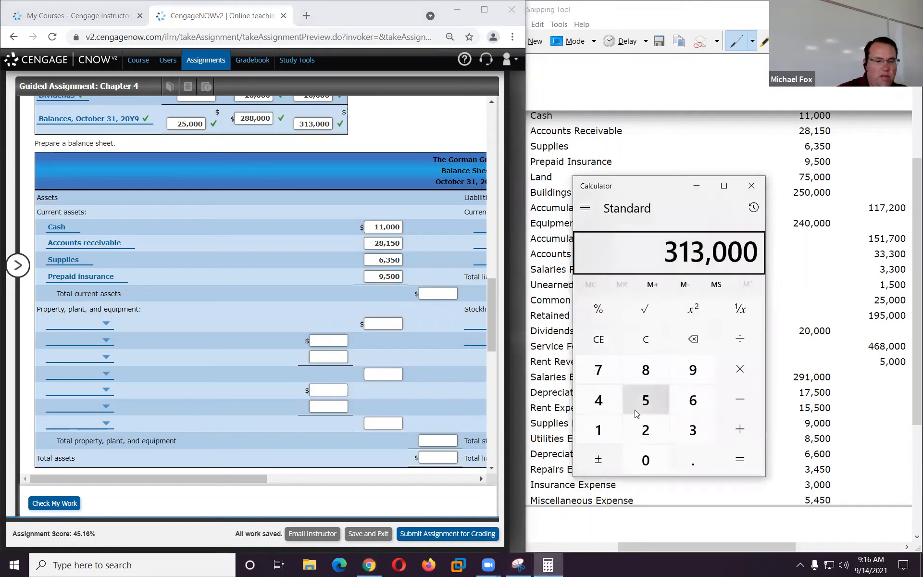
pyautogui.write('11000+')
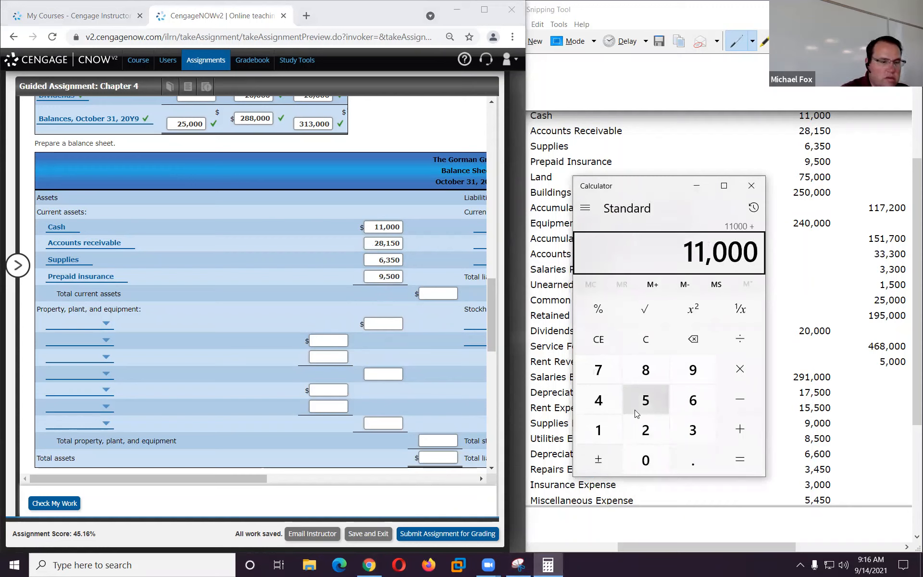
pyautogui.write('28150')
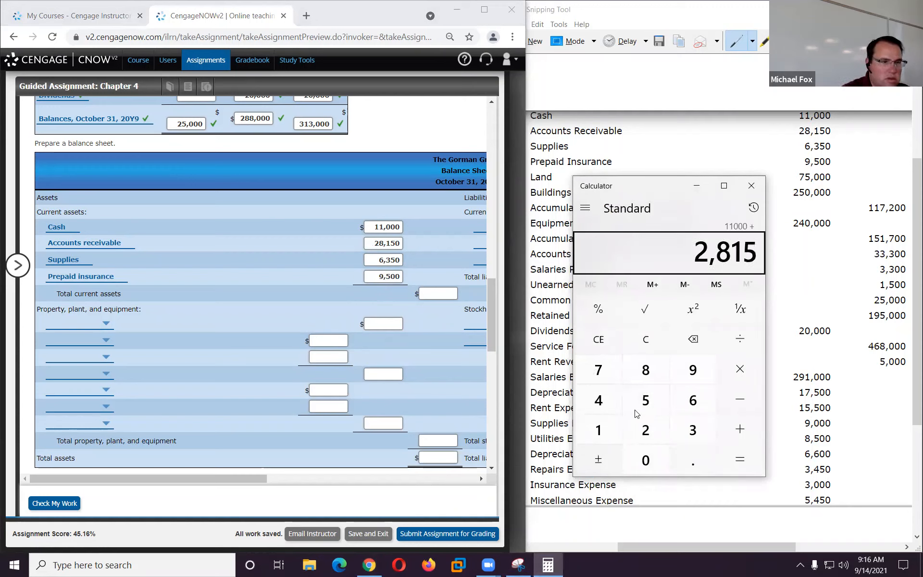
pyautogui.write('+6350+')
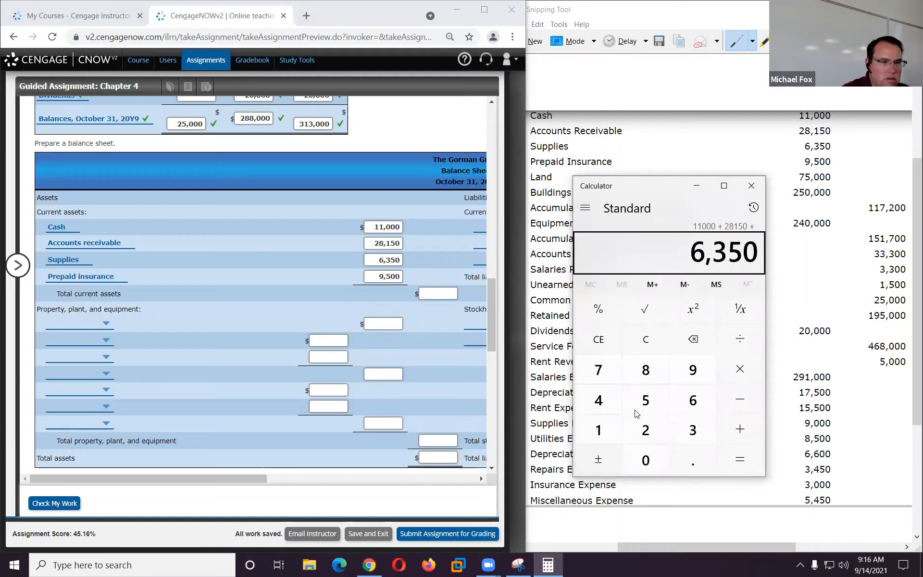
pyautogui.write('9500')
pyautogui.press('Return')
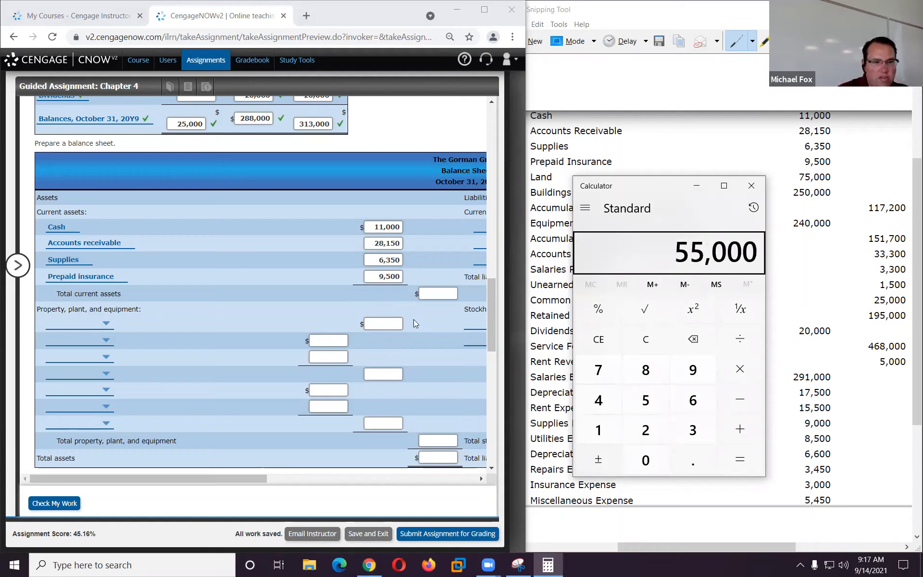
pyautogui.click(427, 294)
pyautogui.write('55000')
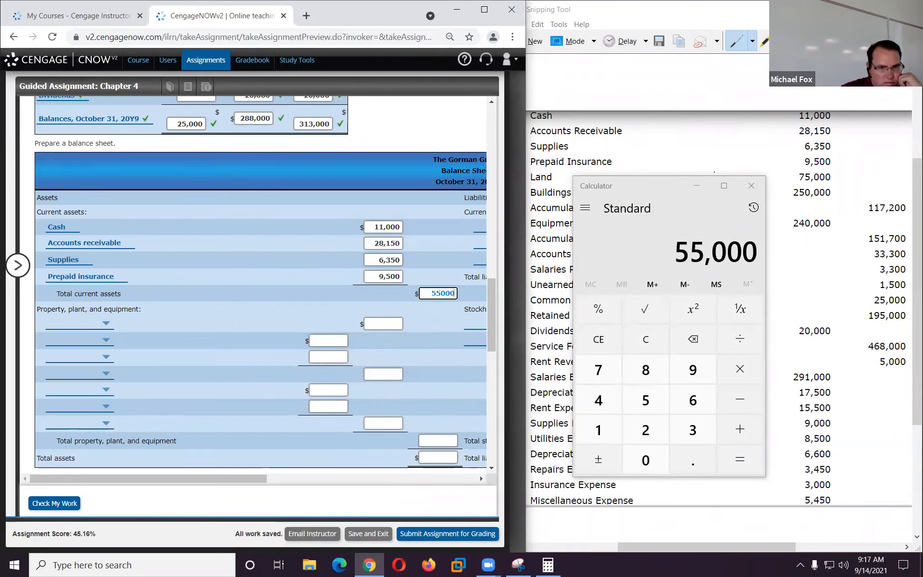
# - Minimize Calculator and add Land at 75000 as the first property, plant, and equipment line
pyautogui.click(696, 185)
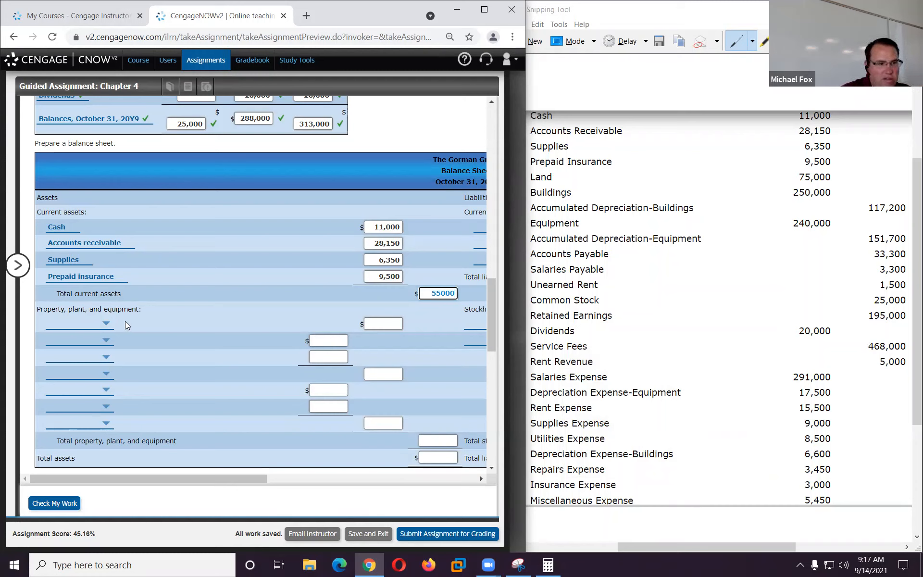
pyautogui.click(95, 329)
pyautogui.click(80, 376)
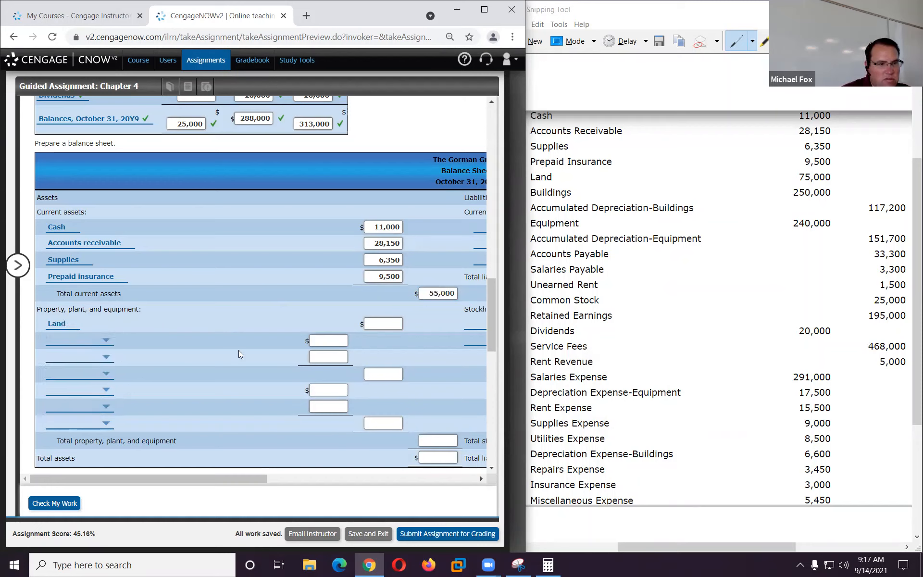
pyautogui.click(381, 322)
pyautogui.write('75000')
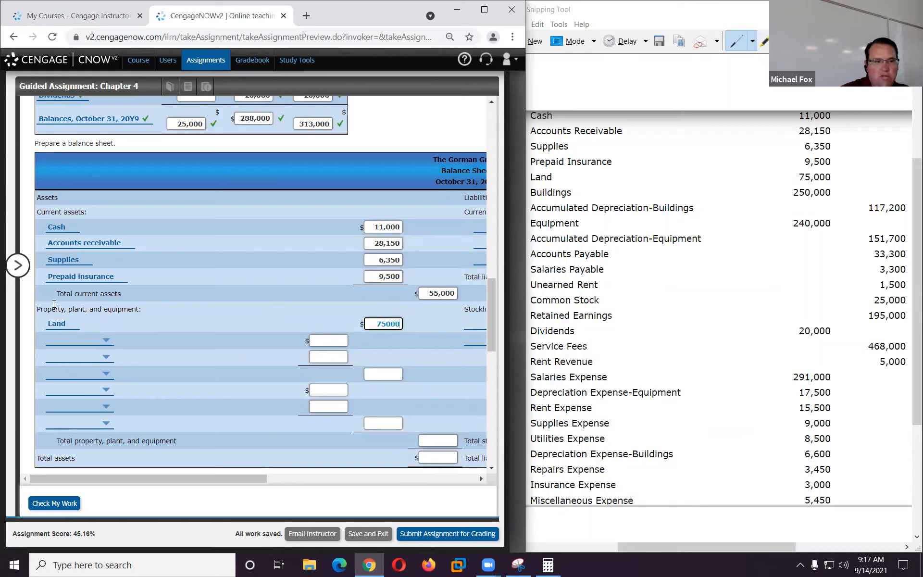
# - Label the second property, plant, and equipment line Buildings and enter 250000 as its amount
pyautogui.click(84, 344)
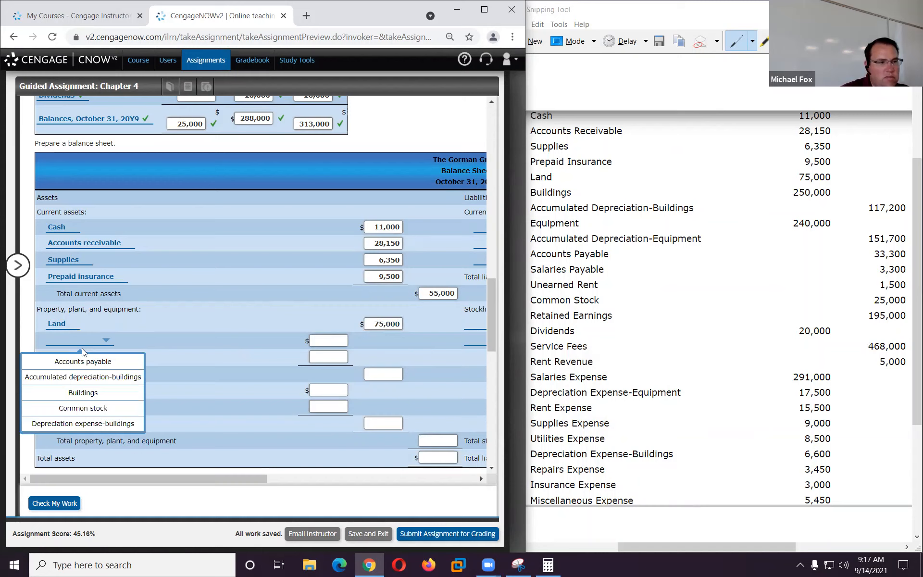
pyautogui.click(80, 393)
pyautogui.click(323, 341)
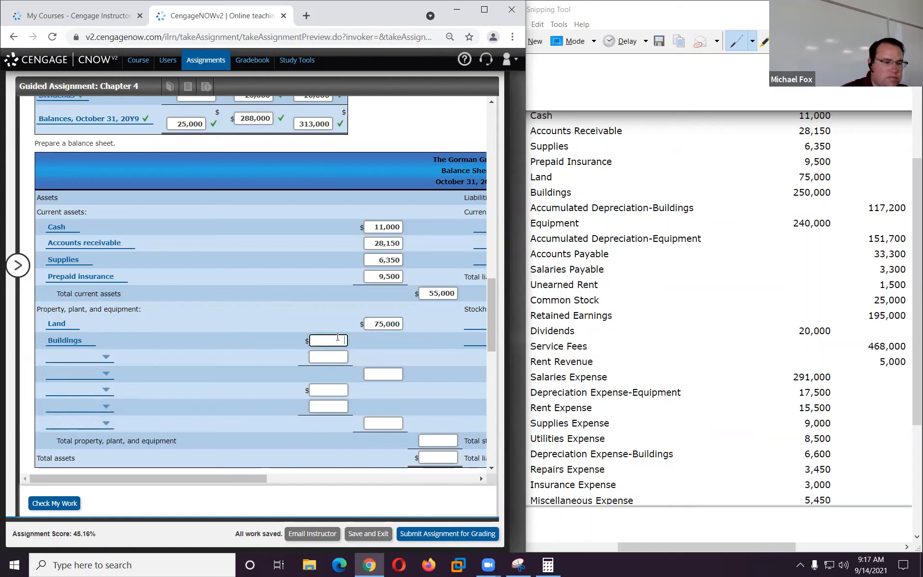
pyautogui.write('250000')
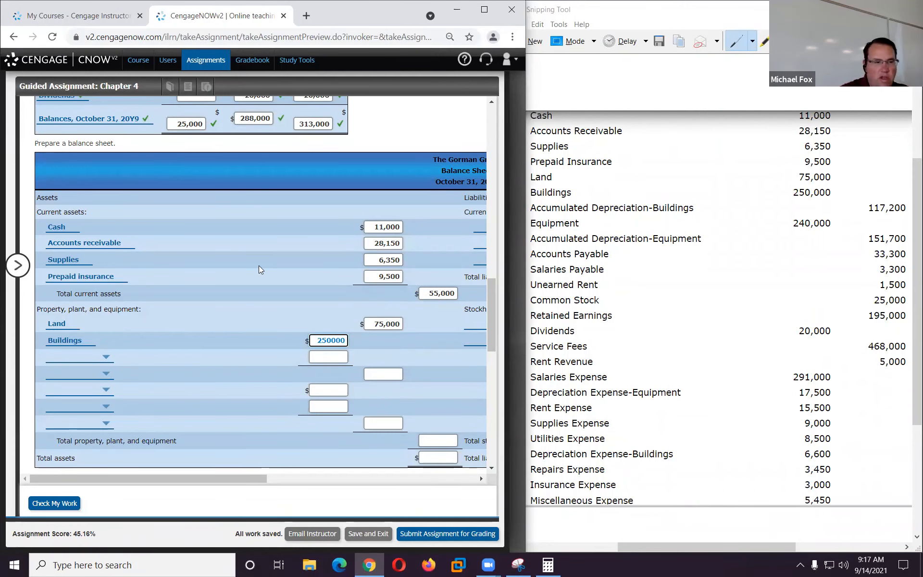
# - Add Accumulated depreciation-buildings below Buildings with an amount of -117200
pyautogui.click(96, 358)
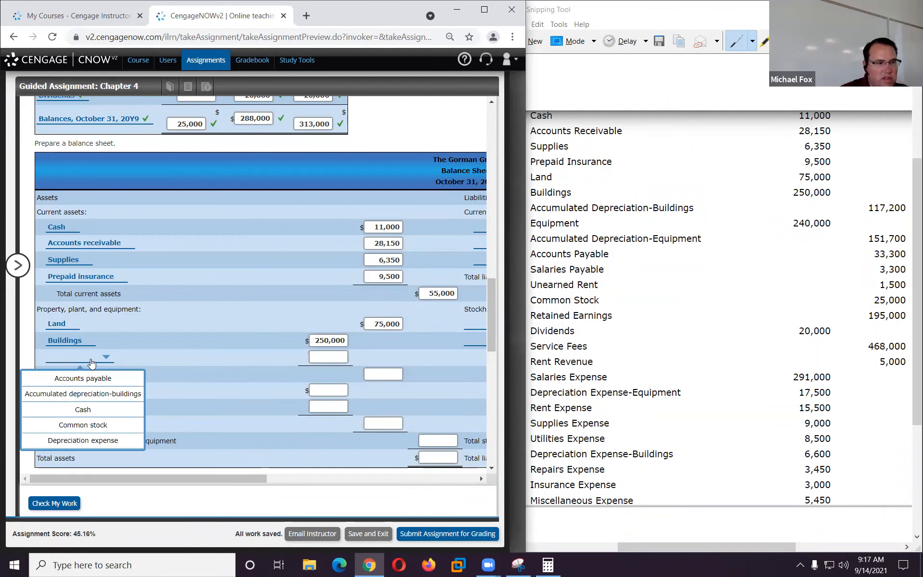
pyautogui.click(86, 391)
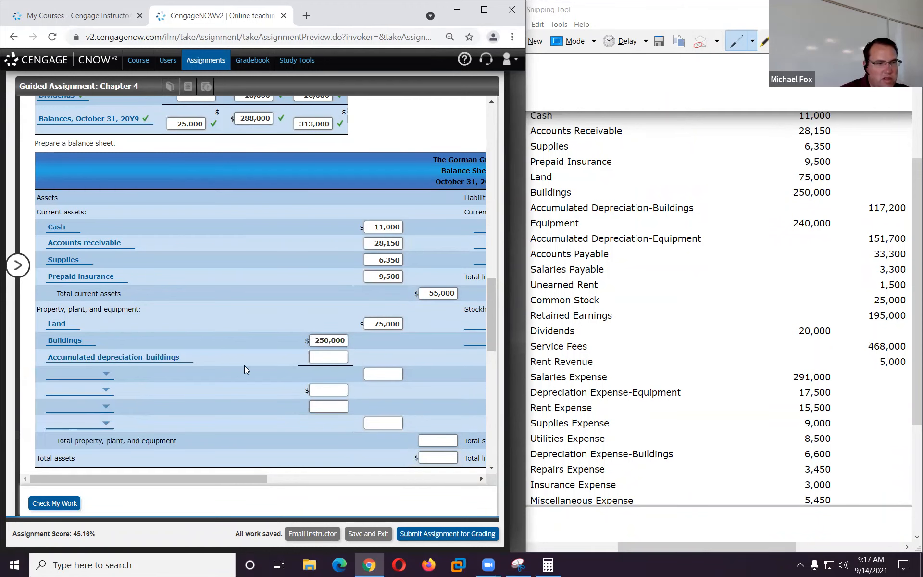
pyautogui.click(324, 354)
pyautogui.write('-1')
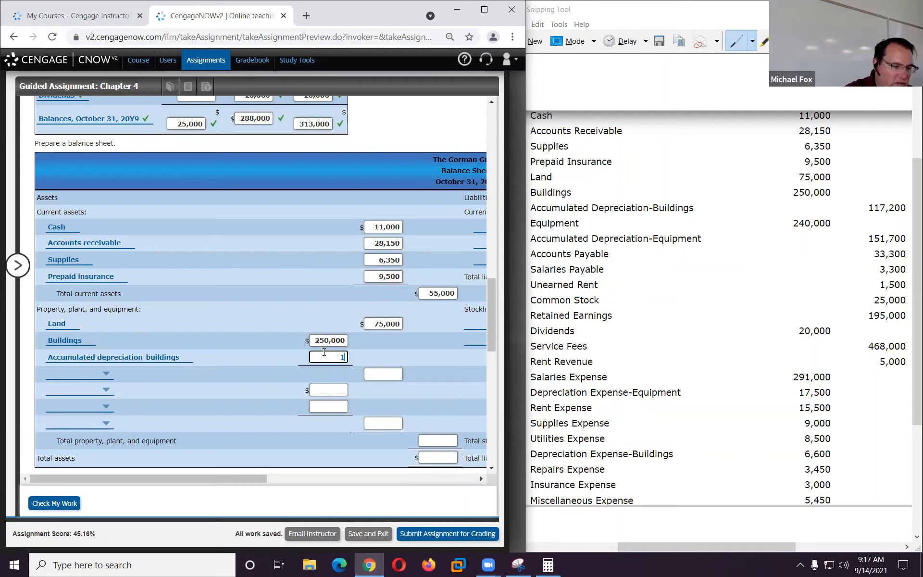
pyautogui.write('17200')
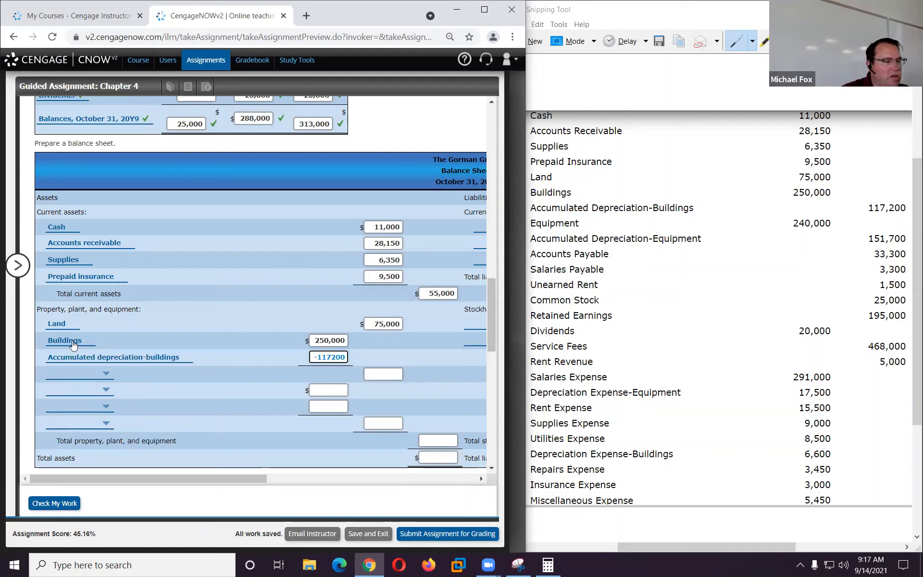
# - Add a Book value-buildings line, subtract 117200 from 250000 in Calculator and enter 132800 as its amount
pyautogui.click(91, 375)
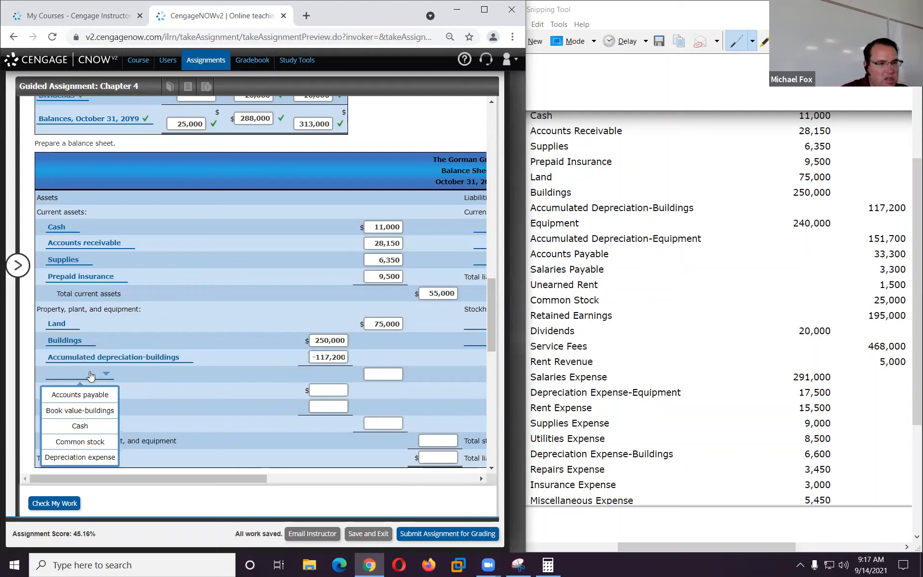
pyautogui.click(93, 411)
pyautogui.click(377, 372)
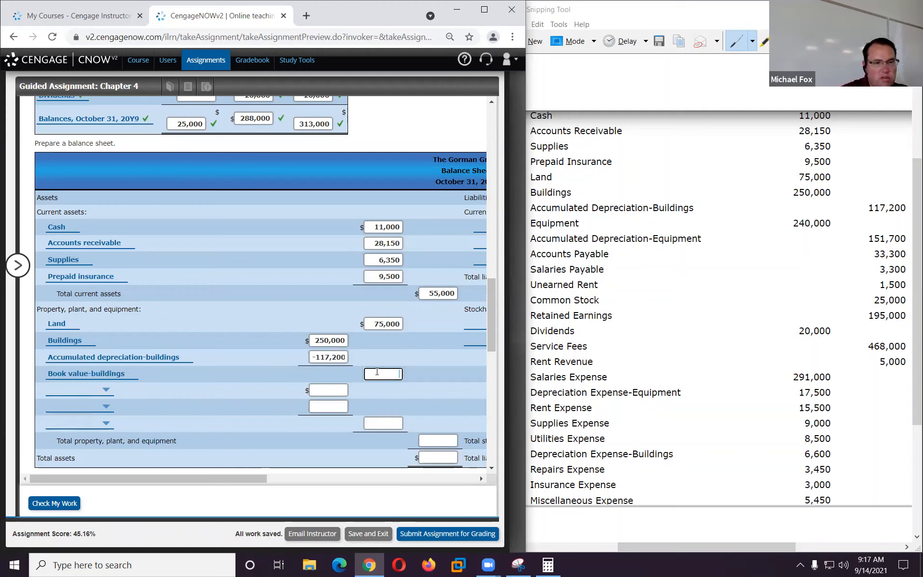
pyautogui.click(548, 565)
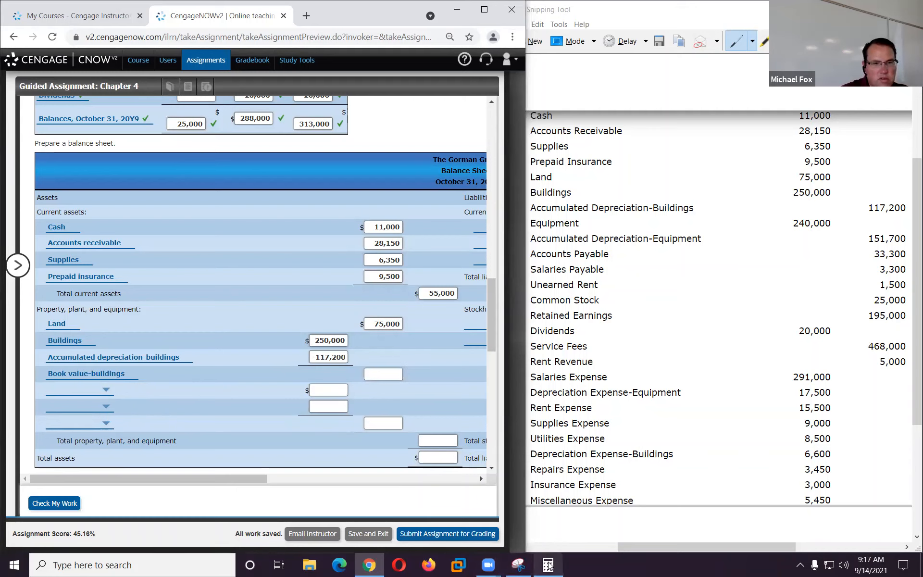
pyautogui.write('25')
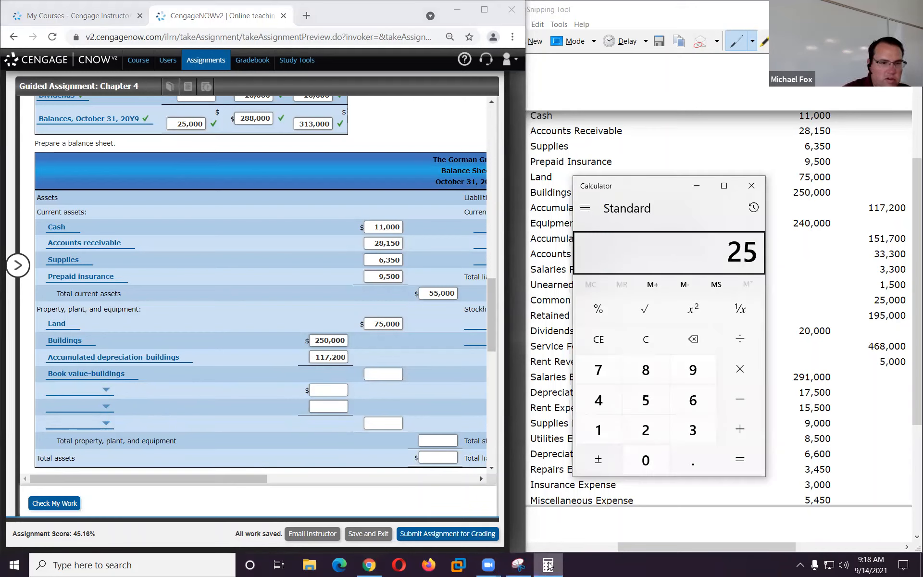
pyautogui.write('00000')
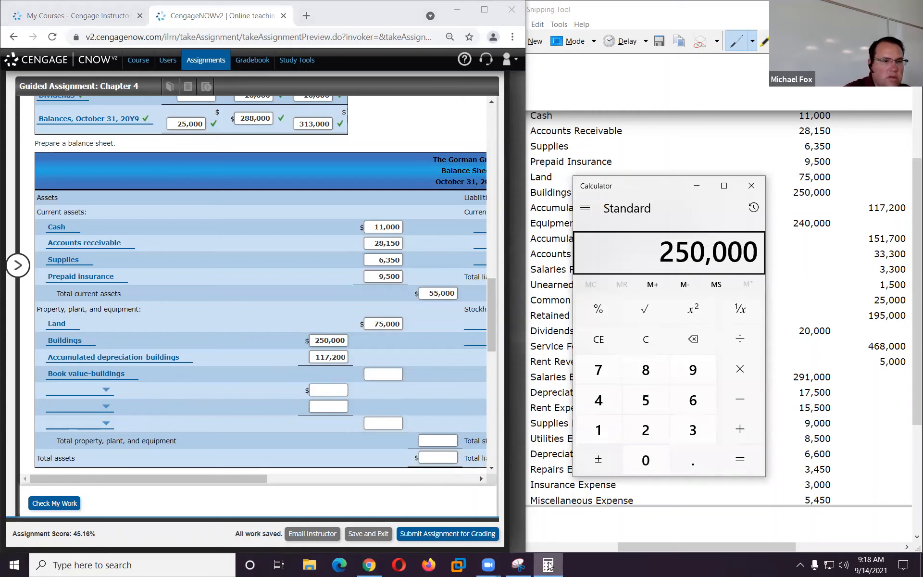
pyautogui.write('-1172')
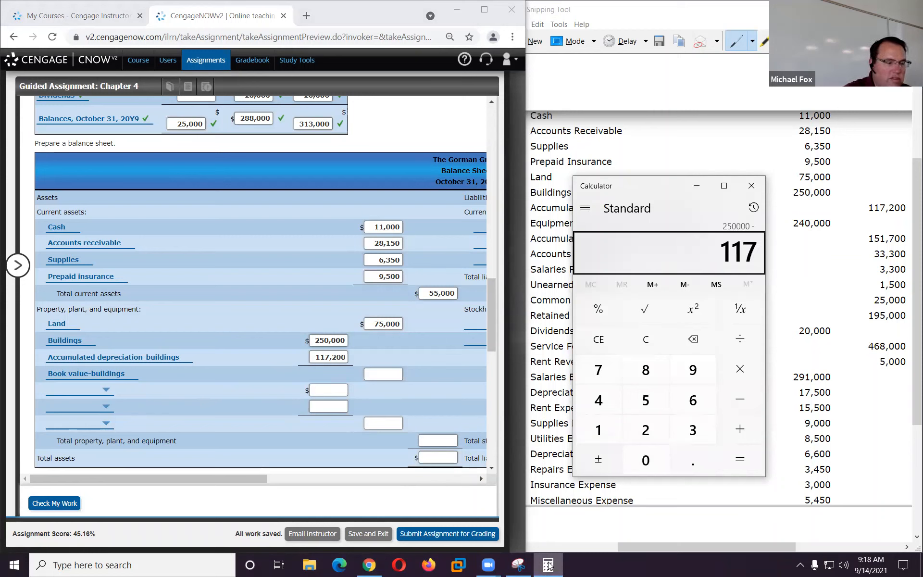
pyautogui.write('00')
pyautogui.press('Return')
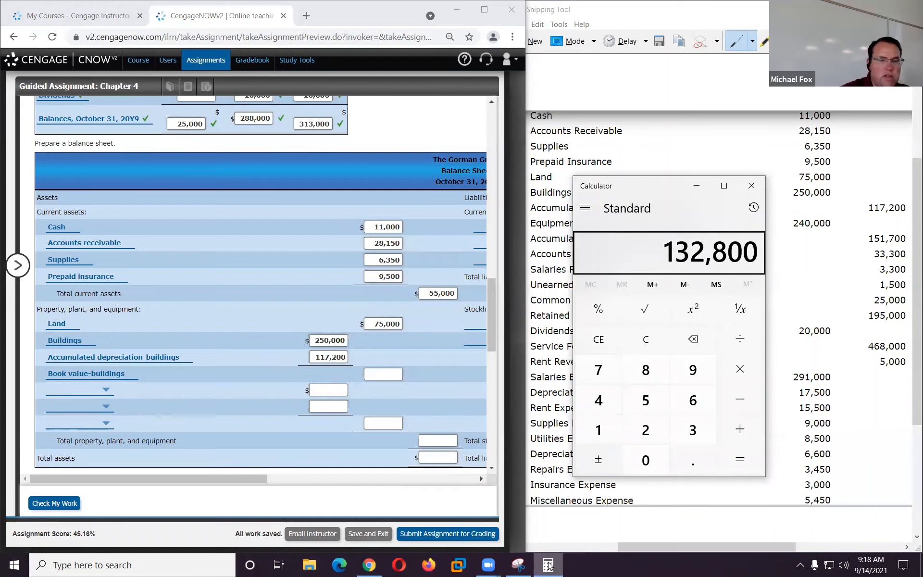
pyautogui.click(390, 373)
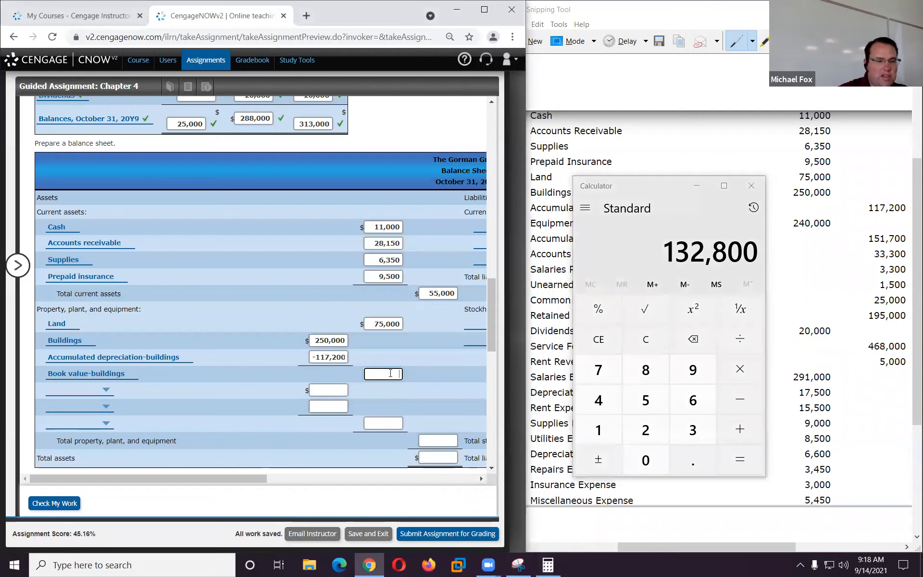
pyautogui.write('132800')
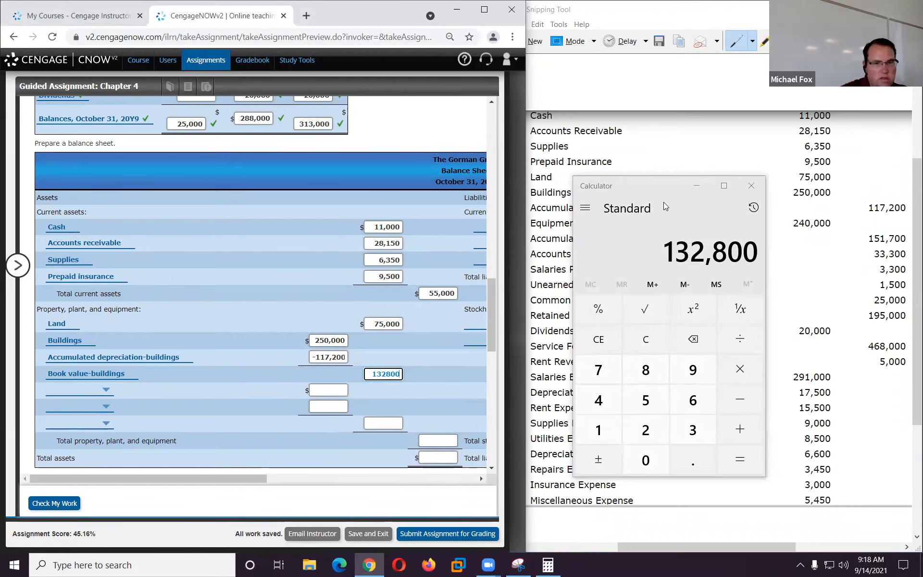
# - Minimize Calculator and add an Equipment line below Book value-buildings with an amount of 240000
pyautogui.click(696, 187)
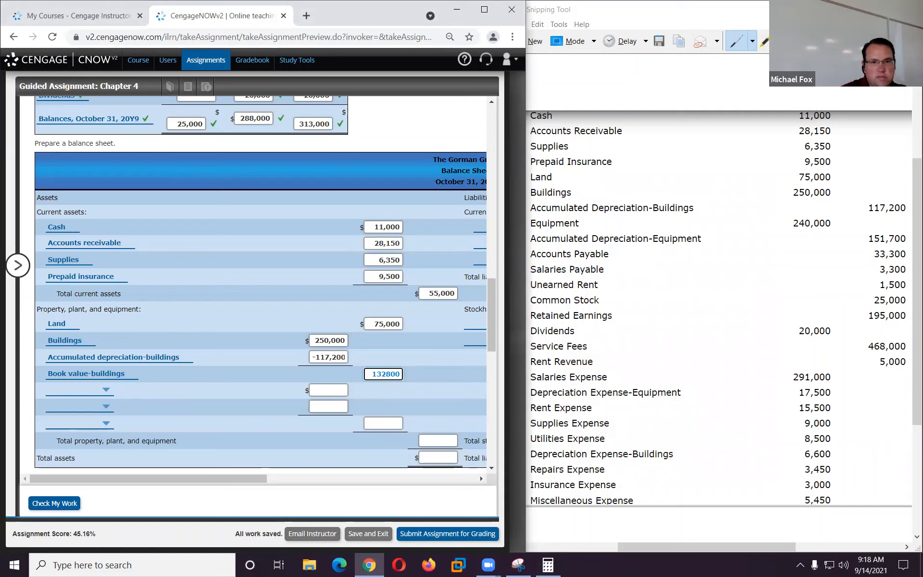
pyautogui.click(81, 391)
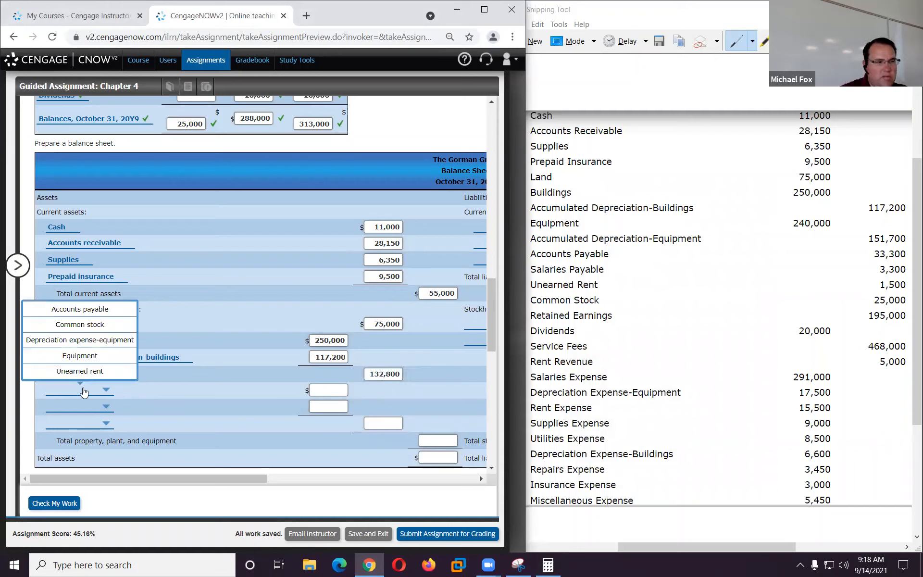
pyautogui.click(79, 356)
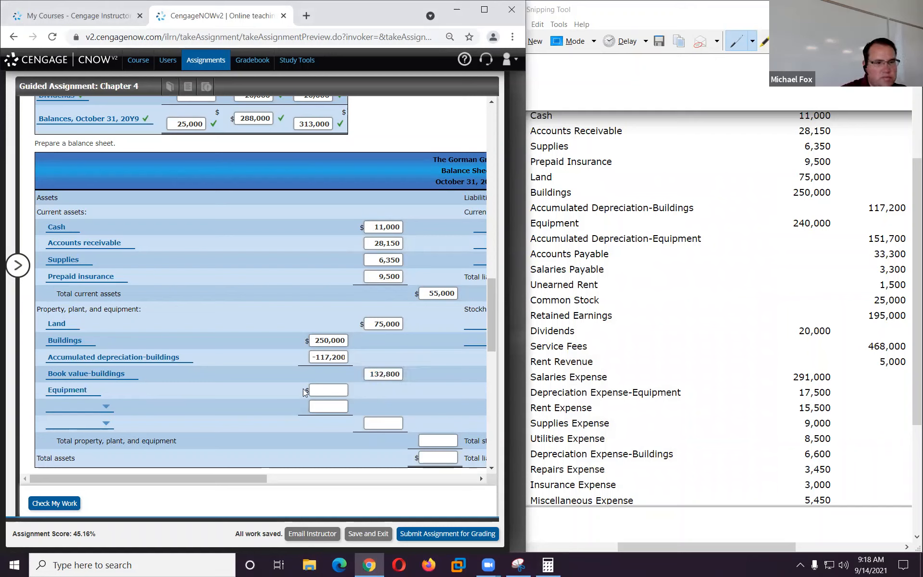
pyautogui.click(327, 392)
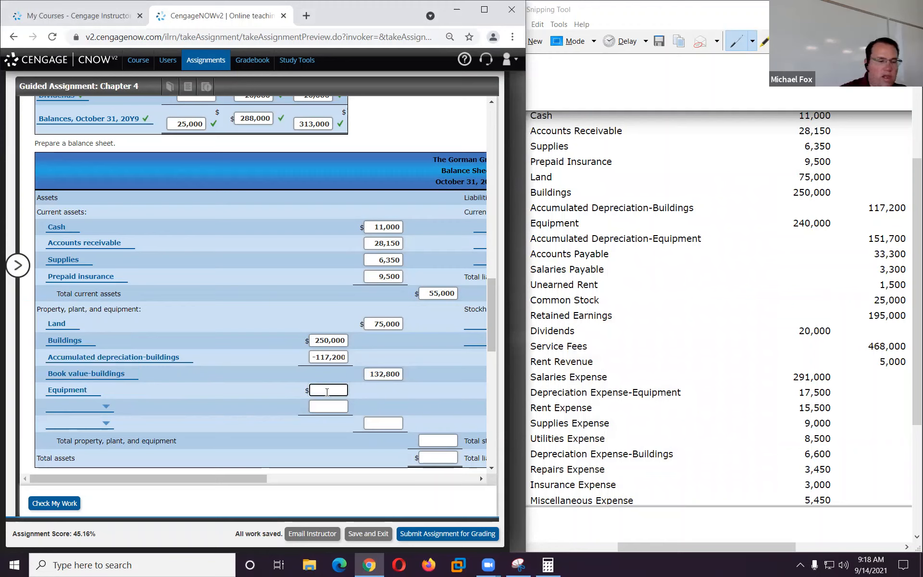
pyautogui.write('240000')
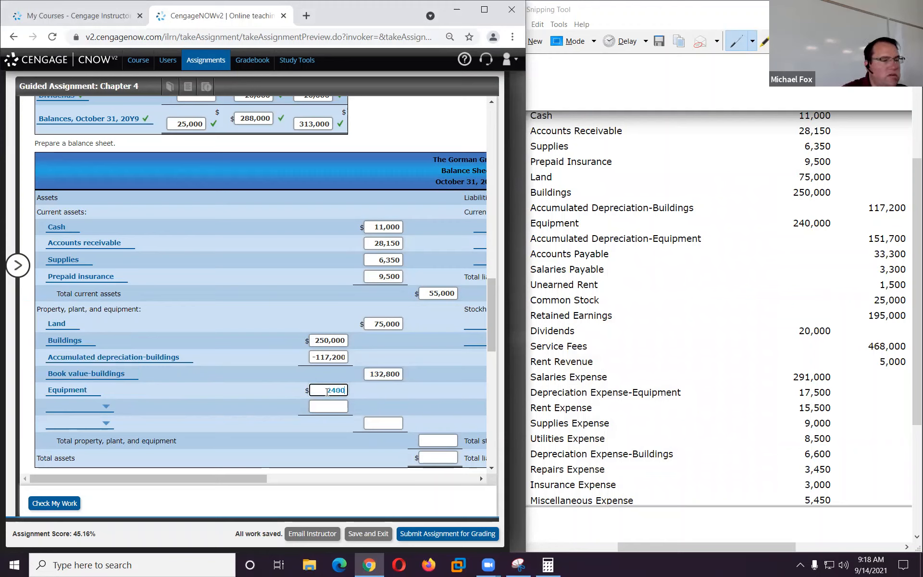
# - Add Accumulated depreciation-equipment below Equipment with an amount of -151700
pyautogui.click(81, 408)
pyautogui.click(82, 340)
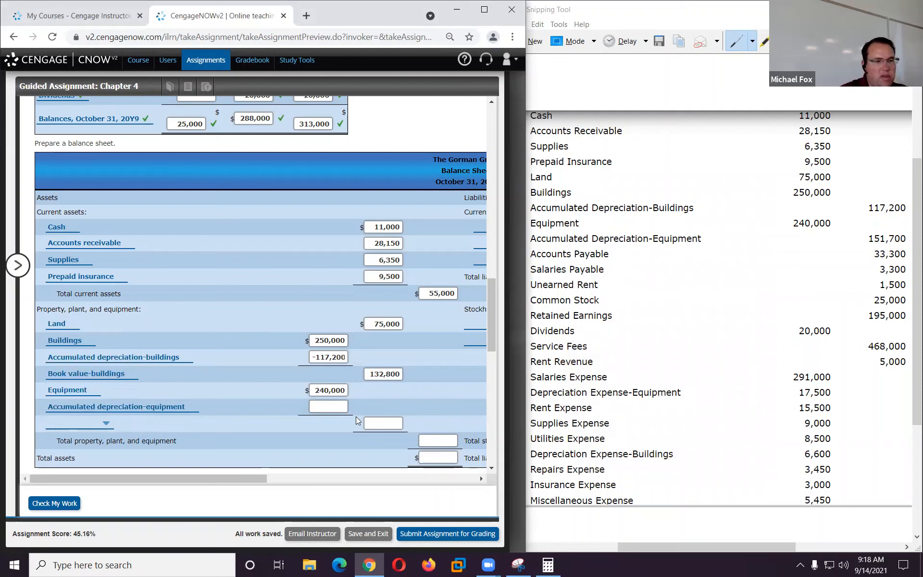
pyautogui.click(323, 407)
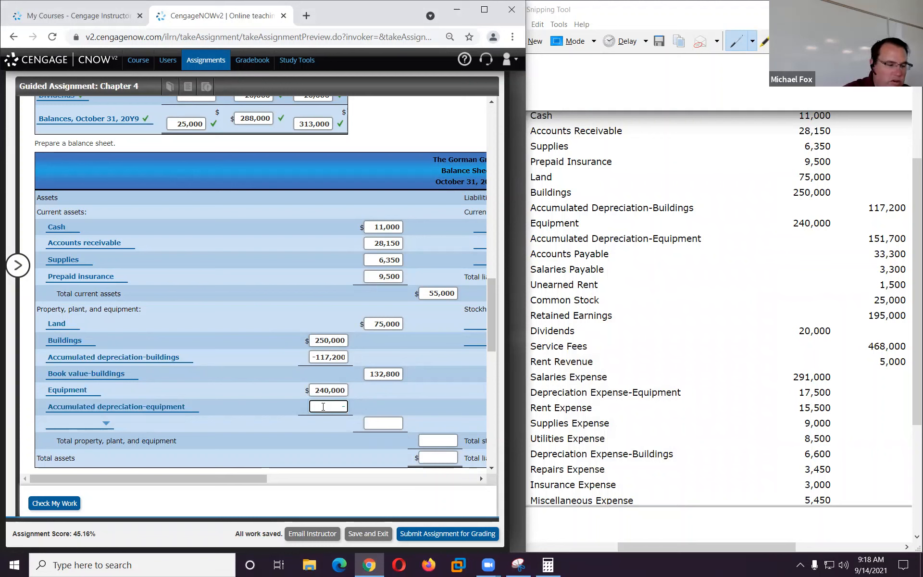
pyautogui.write('-151700')
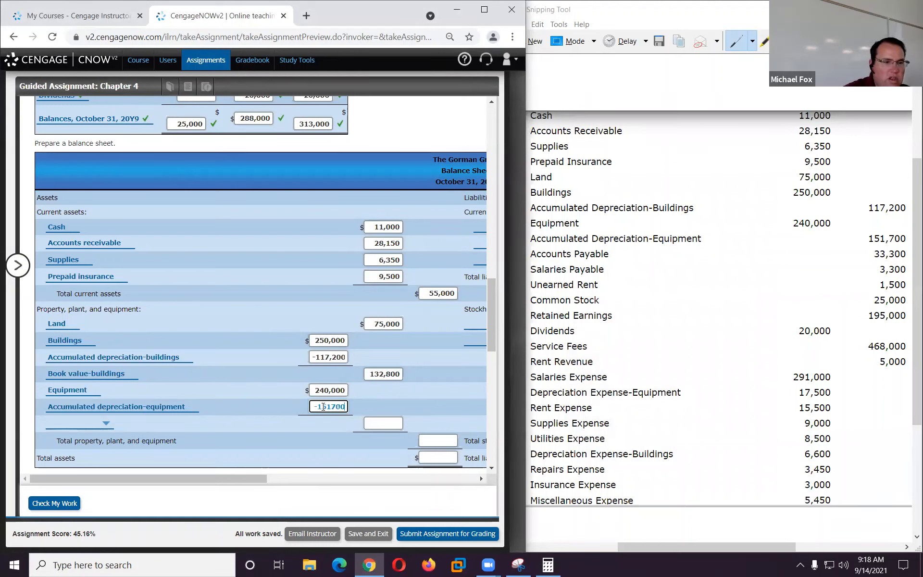
# - Add a Book value-equipment line, subtract 151700 from 240000 in Calculator and enter 88300 as its amount
pyautogui.click(94, 423)
pyautogui.click(80, 358)
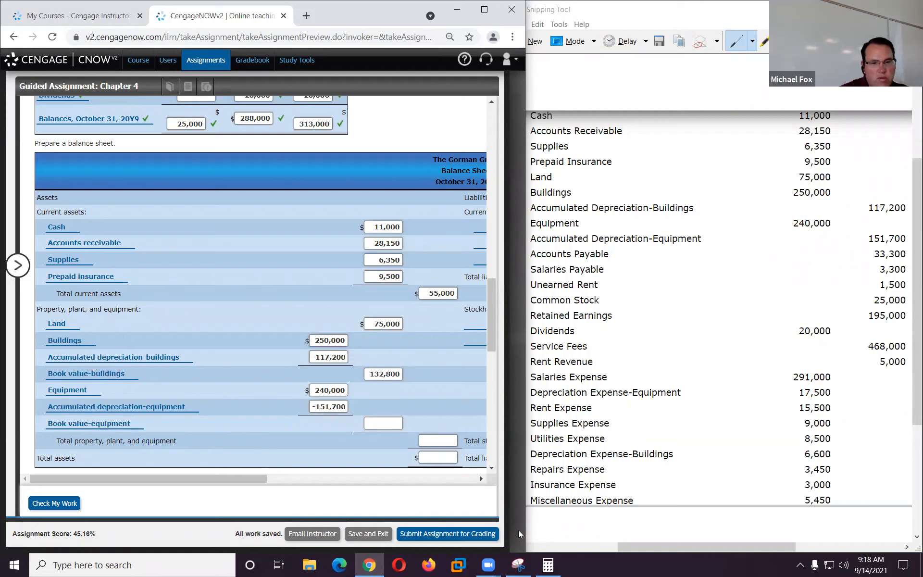
pyautogui.click(548, 566)
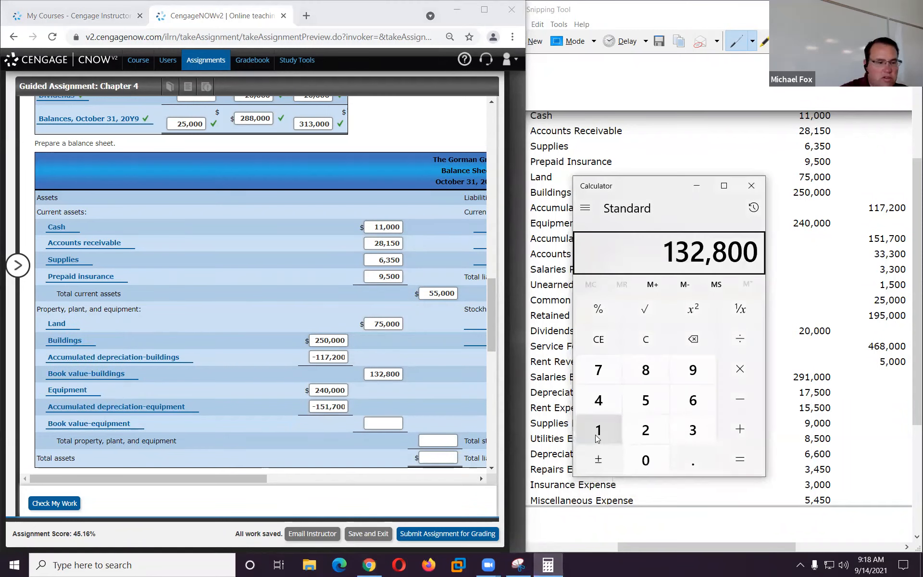
pyautogui.write('240000')
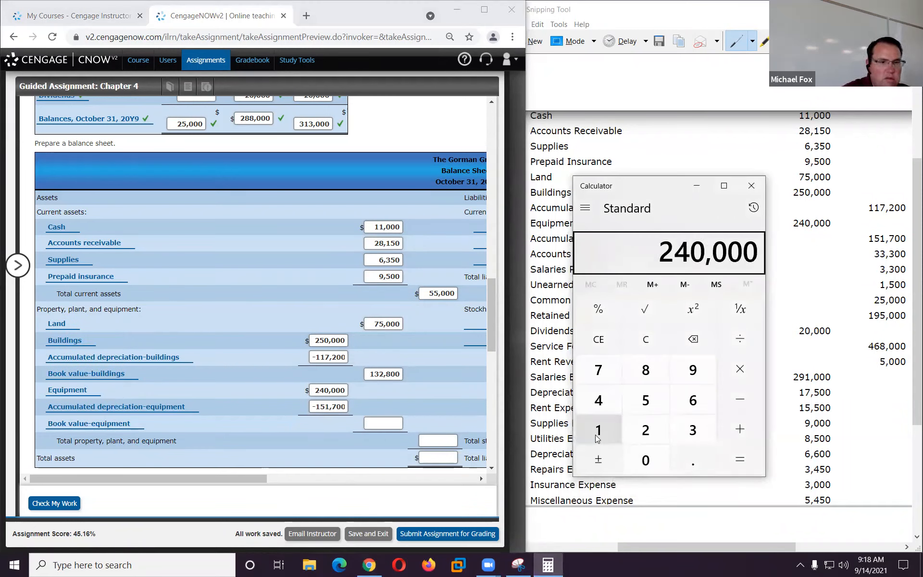
pyautogui.press('-')
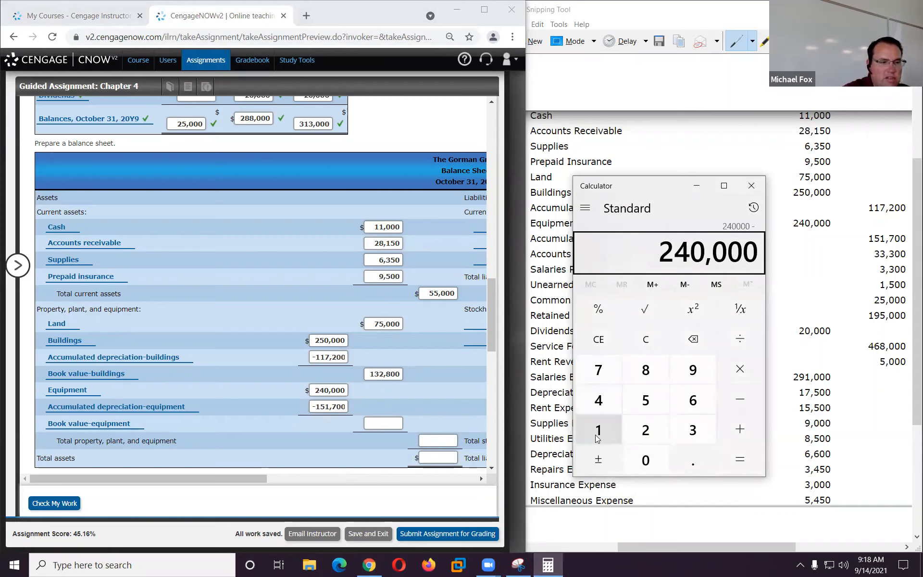
pyautogui.write('151700')
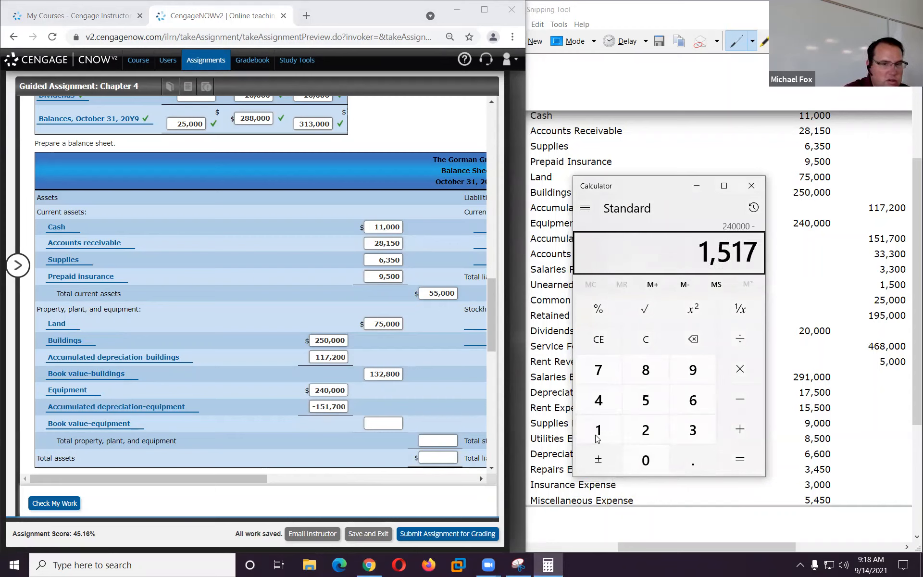
pyautogui.press('Return')
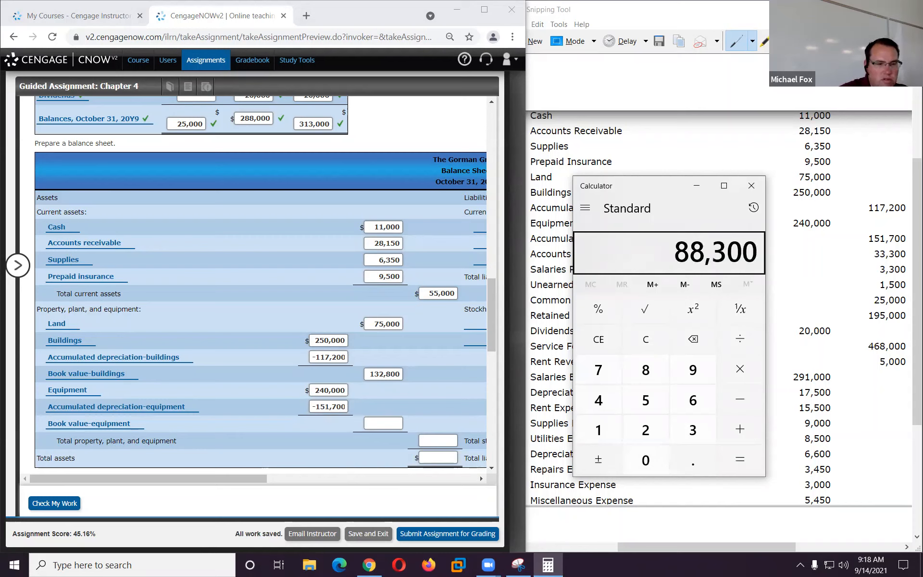
pyautogui.click(384, 423)
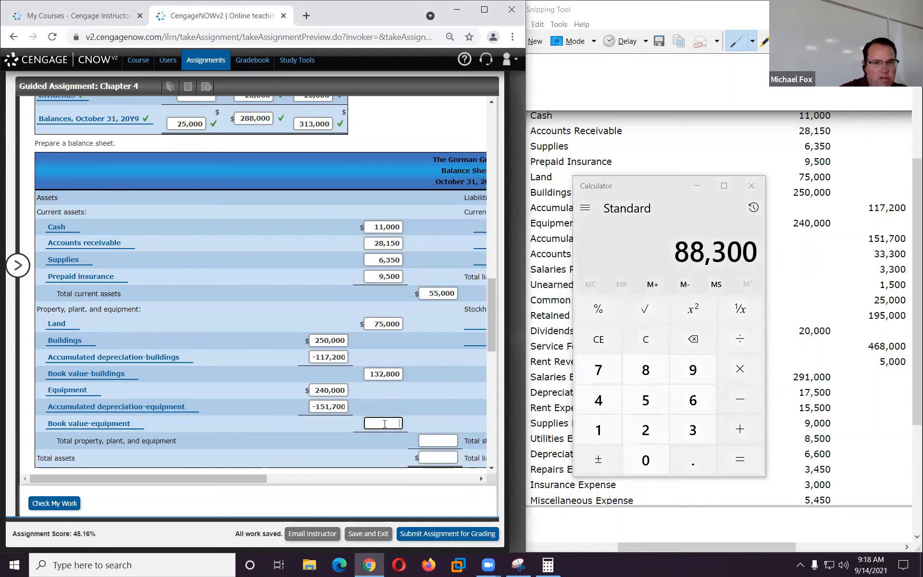
pyautogui.write('88300')
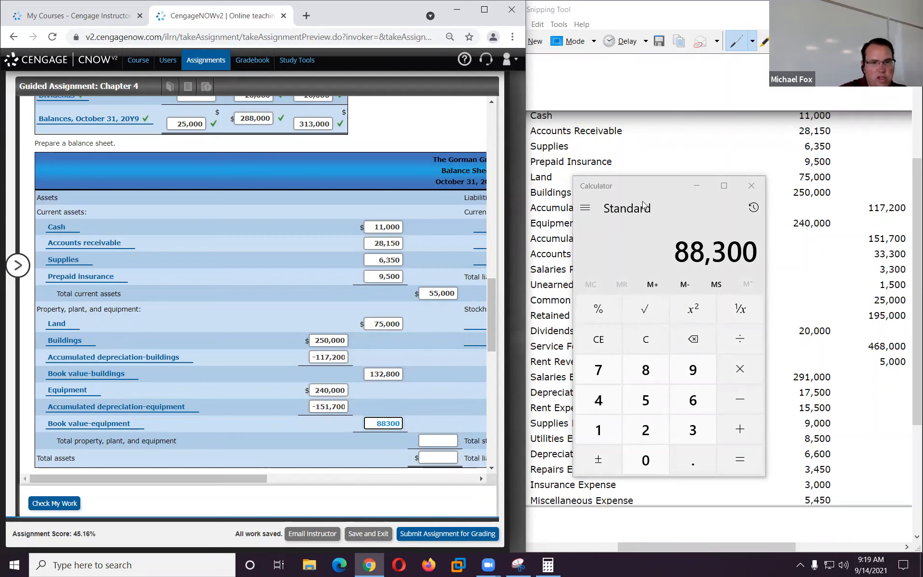
# - Add 88300, 132800 and 75000 in Calculator and enter 296100 as total property, plant, and equipment
pyautogui.click(653, 188)
pyautogui.press('+')
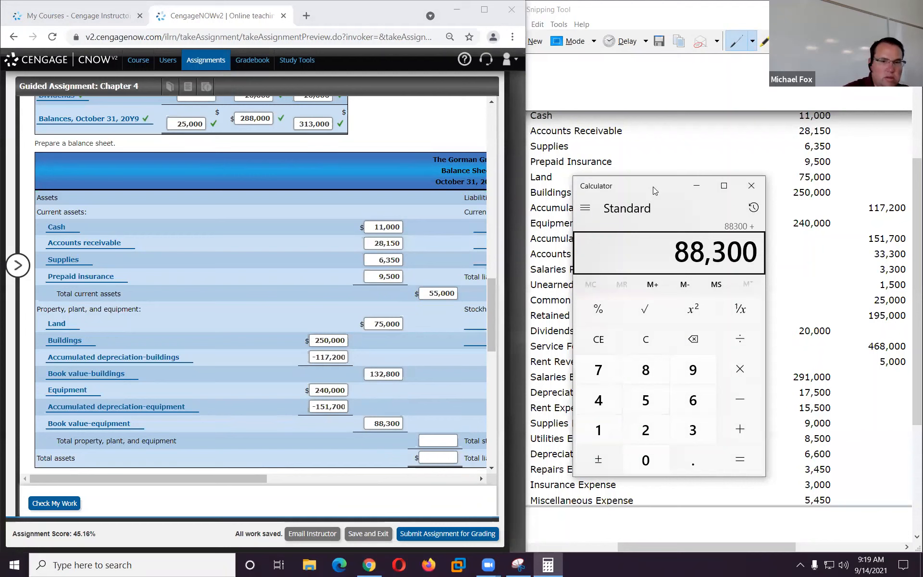
pyautogui.write('132800')
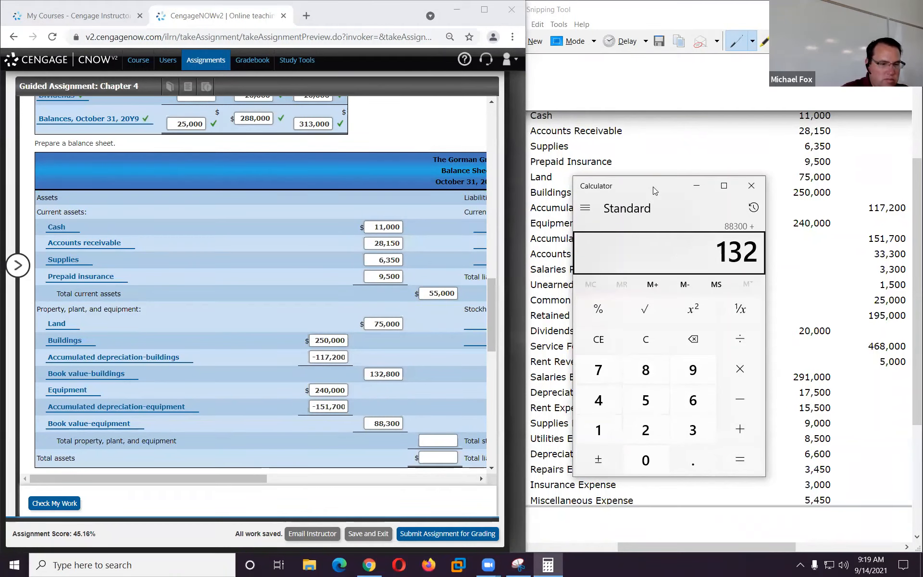
pyautogui.press('+')
pyautogui.write('750000')
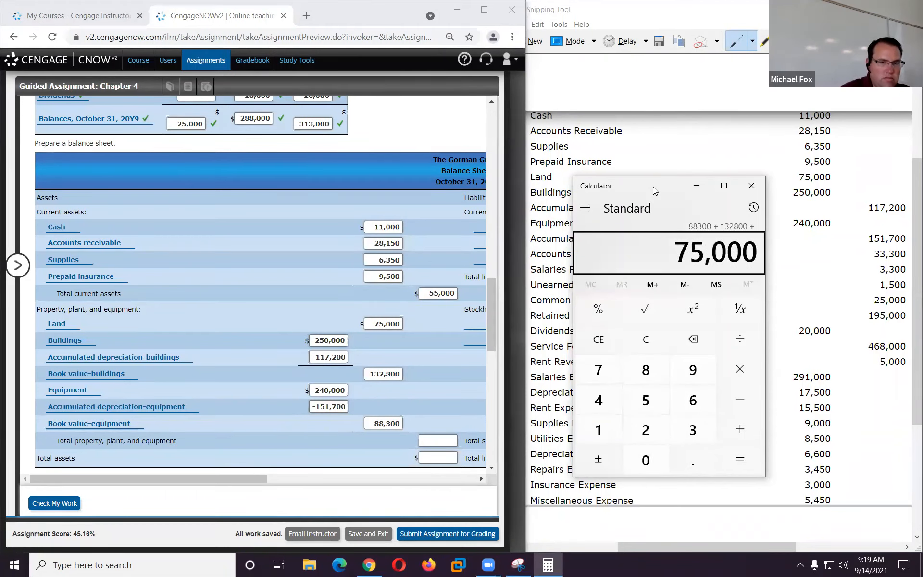
pyautogui.press('Return')
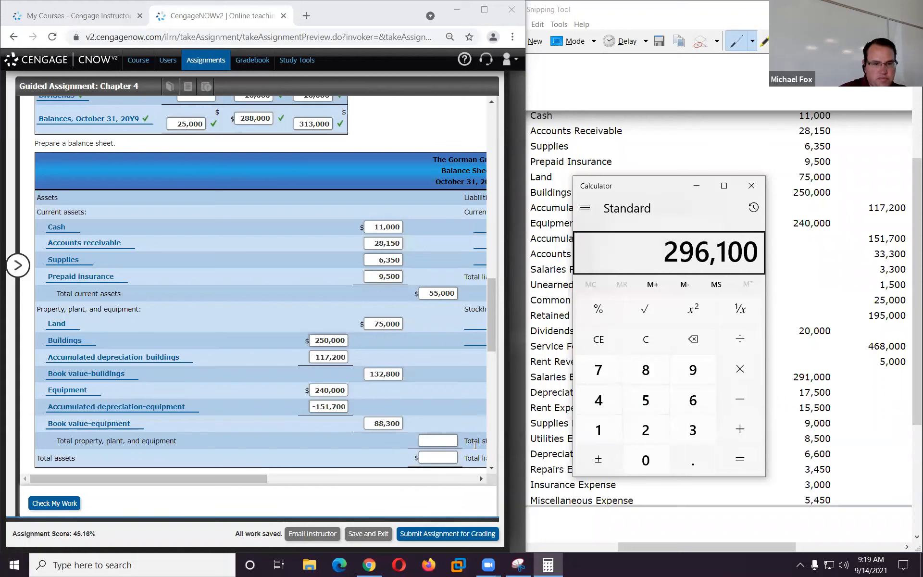
pyautogui.click(430, 440)
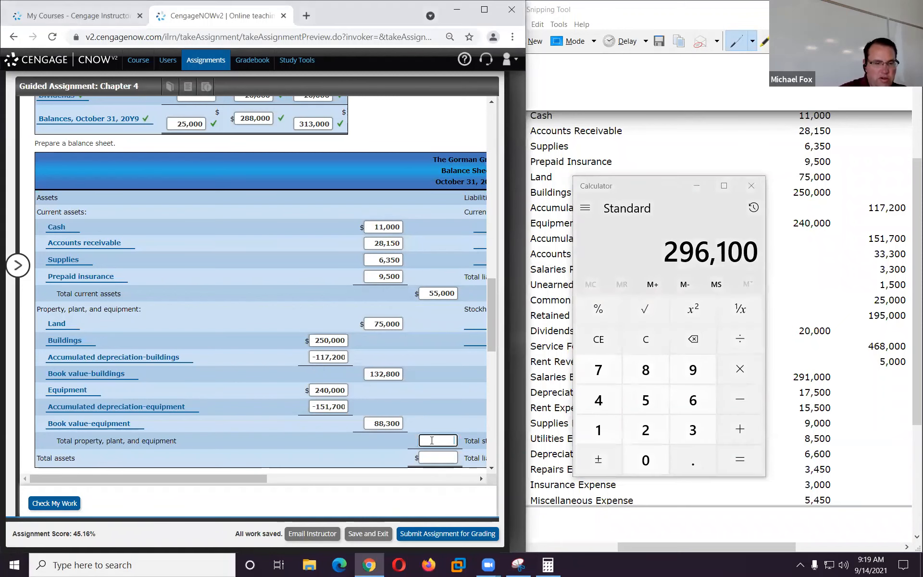
pyautogui.write('296100')
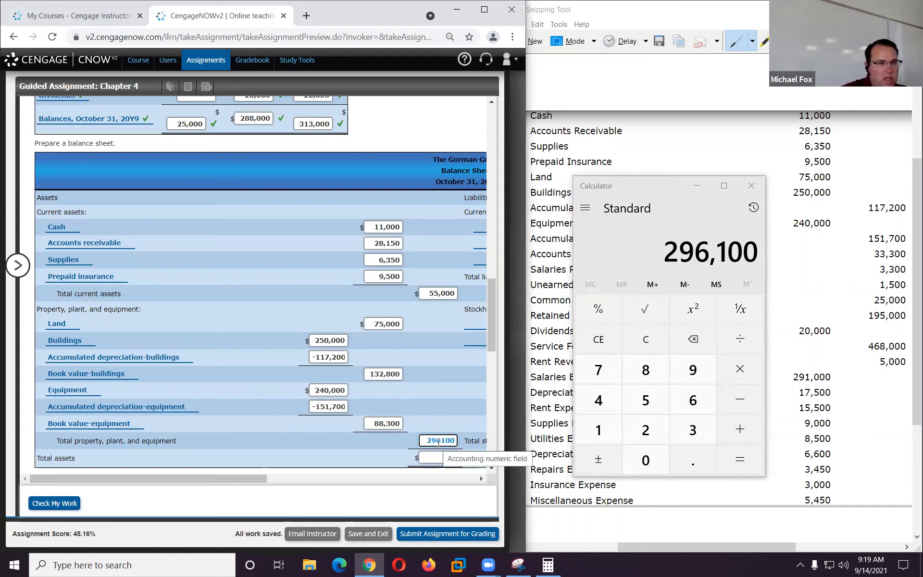
# - Add 55000 to 296100 in Calculator and enter 351100 as total assets
pyautogui.click(652, 191)
pyautogui.write('+55000')
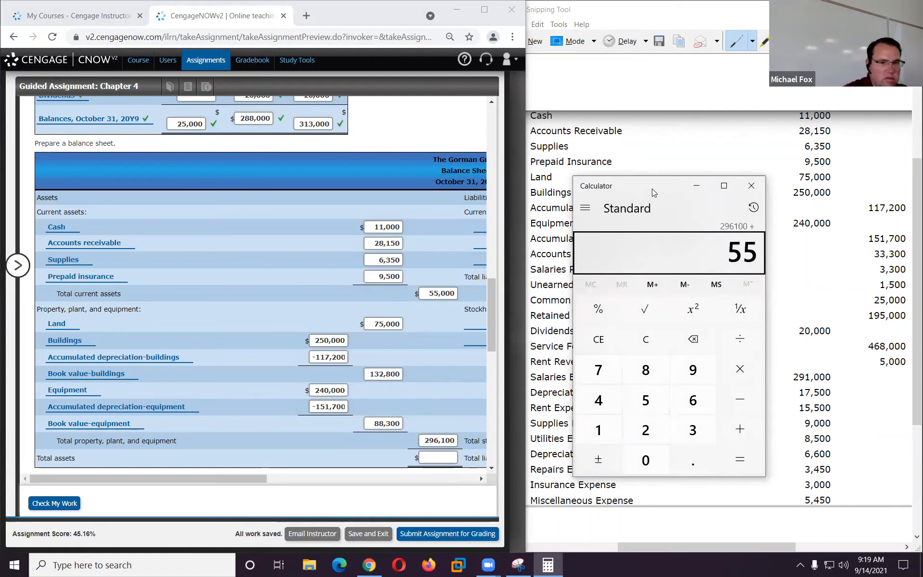
pyautogui.press('Return')
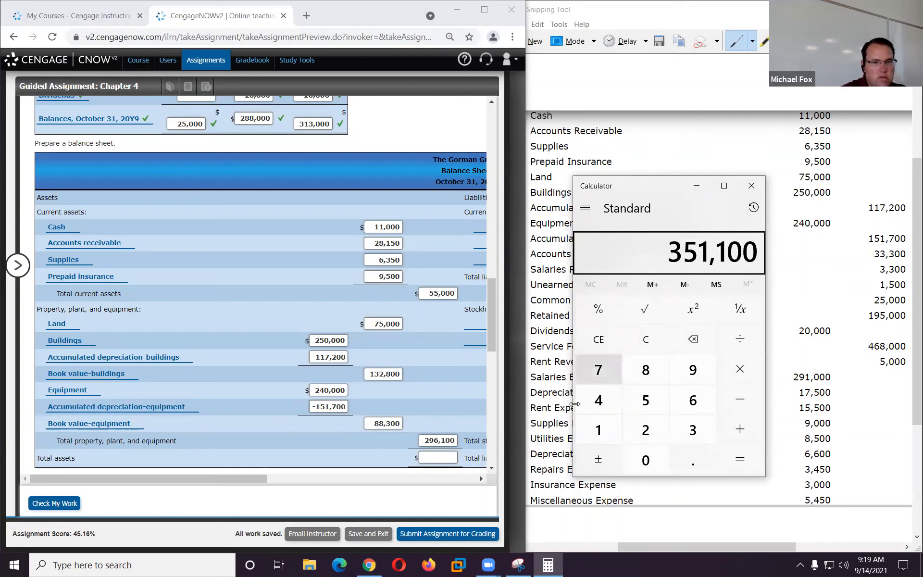
pyautogui.hotkey('alt', 'Tab')
pyautogui.click(441, 456)
pyautogui.write('3')
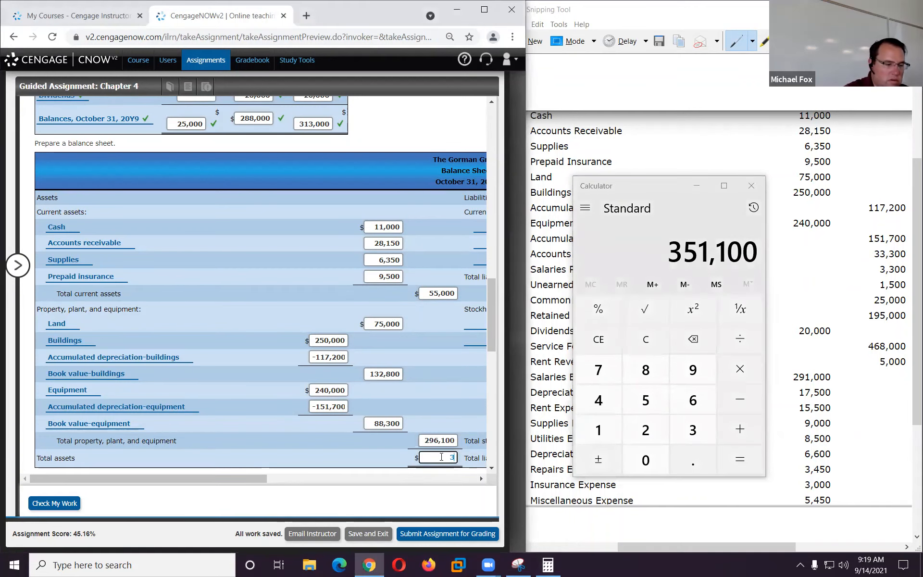
pyautogui.write('51100')
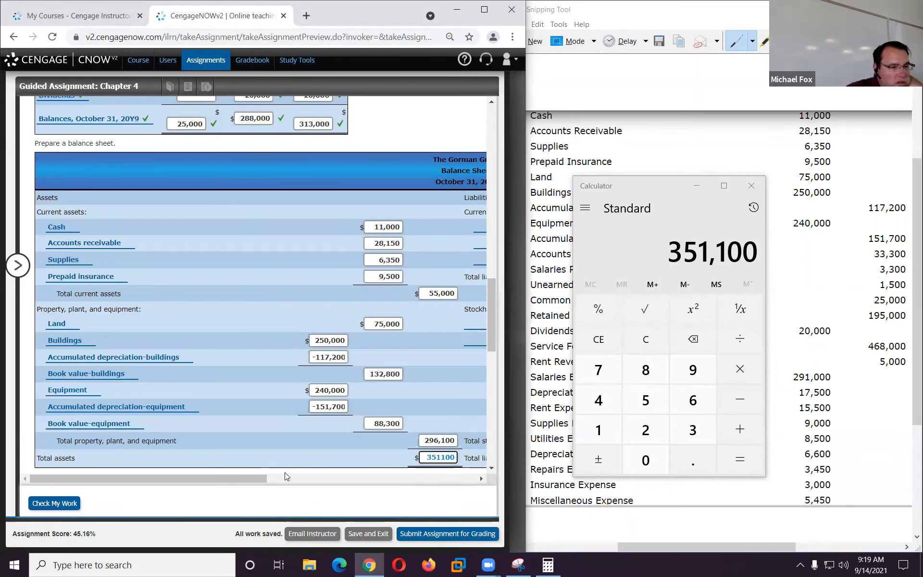
# - Minimize Calculator and label the three current liabilities lines Accounts payable, Salaries payable and Unearned rent
pyautogui.moveTo(148, 480); pyautogui.dragTo(425, 486)
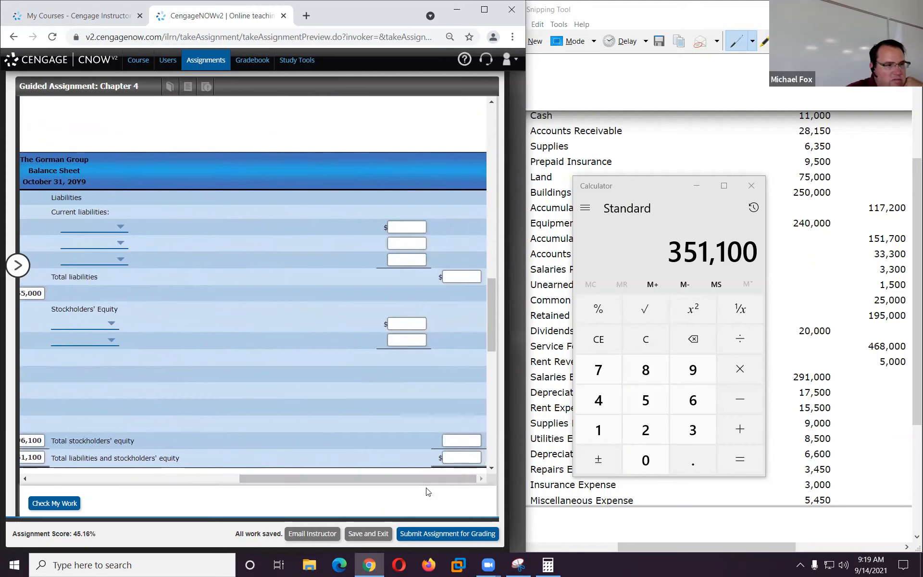
pyautogui.click(696, 185)
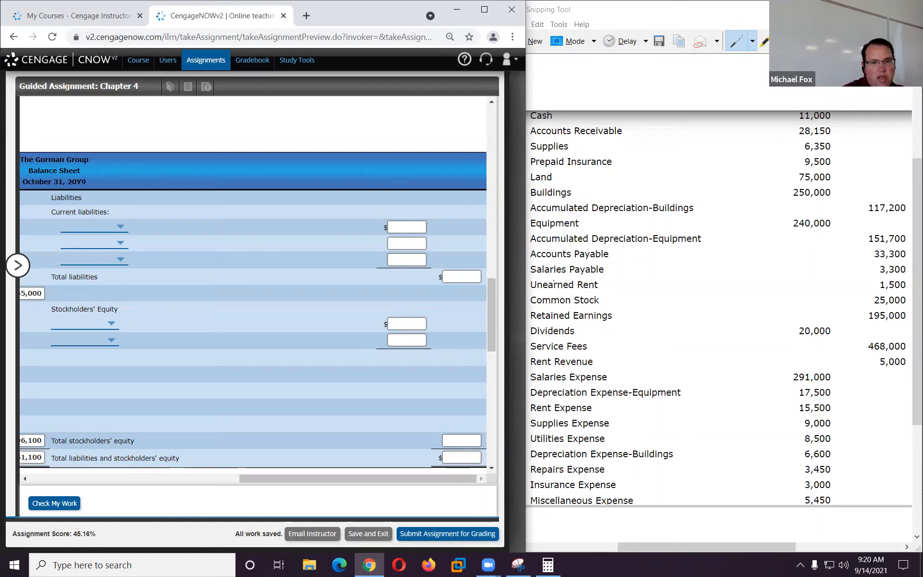
pyautogui.click(98, 231)
pyautogui.click(99, 243)
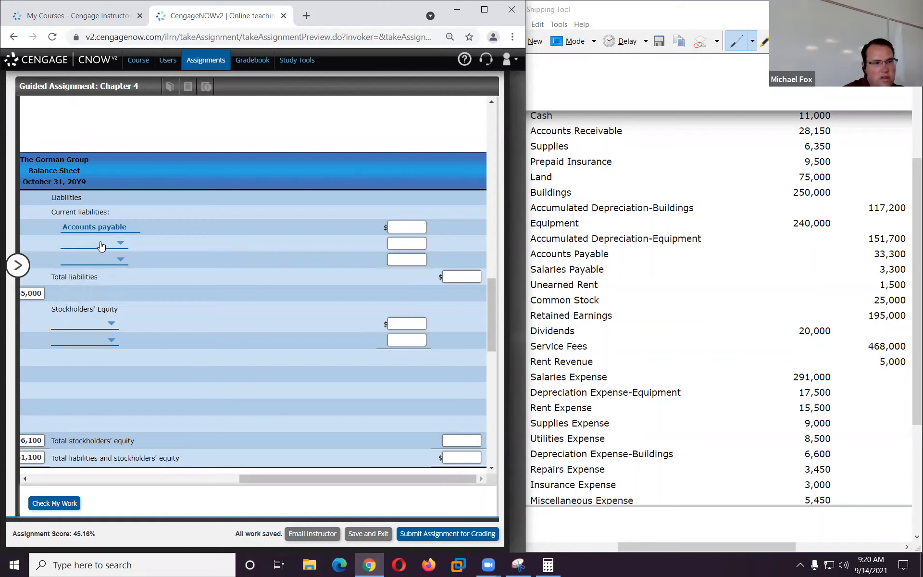
pyautogui.click(101, 245)
pyautogui.click(96, 326)
pyautogui.click(97, 260)
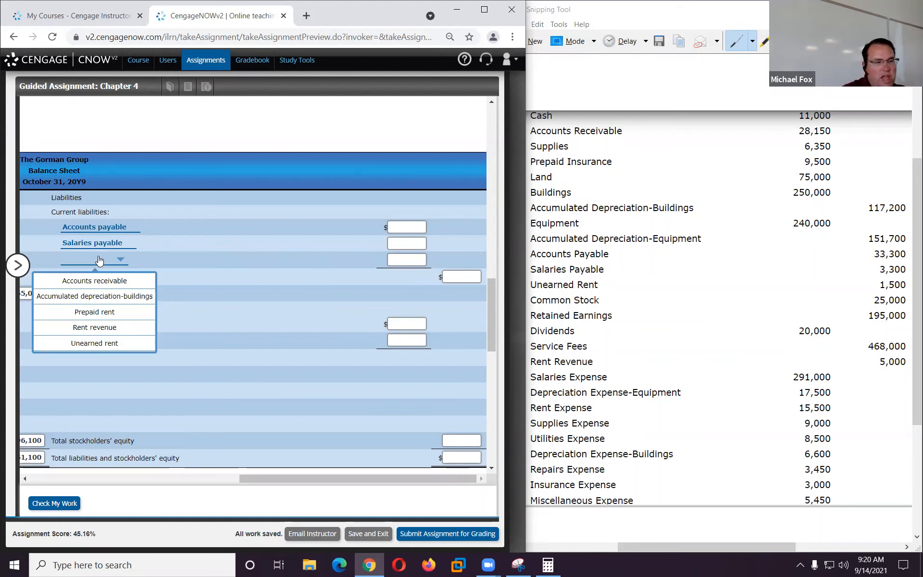
pyautogui.click(112, 344)
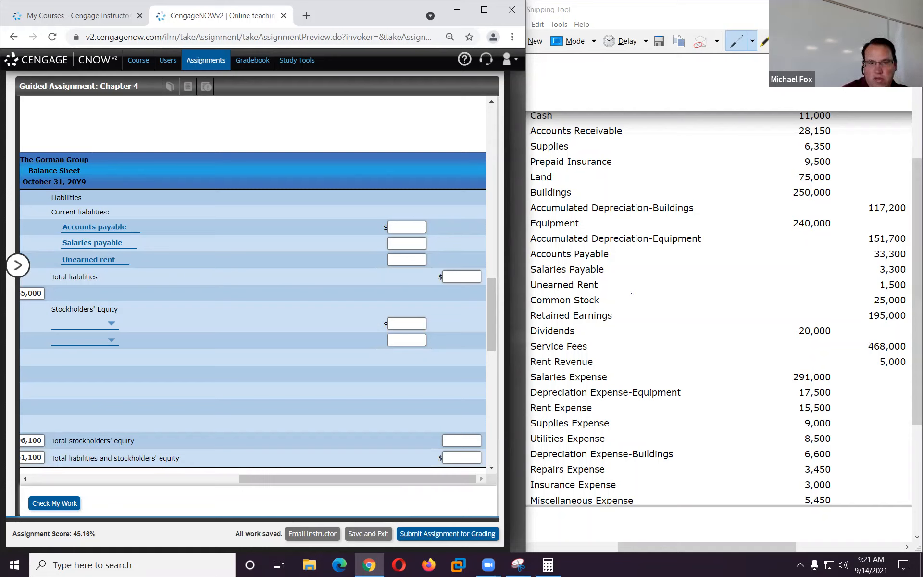
# - Enter 33300 for Accounts payable, 3300 for Salaries payable and 1500 for Unearned rent on the balance sheet
pyautogui.click(407, 226)
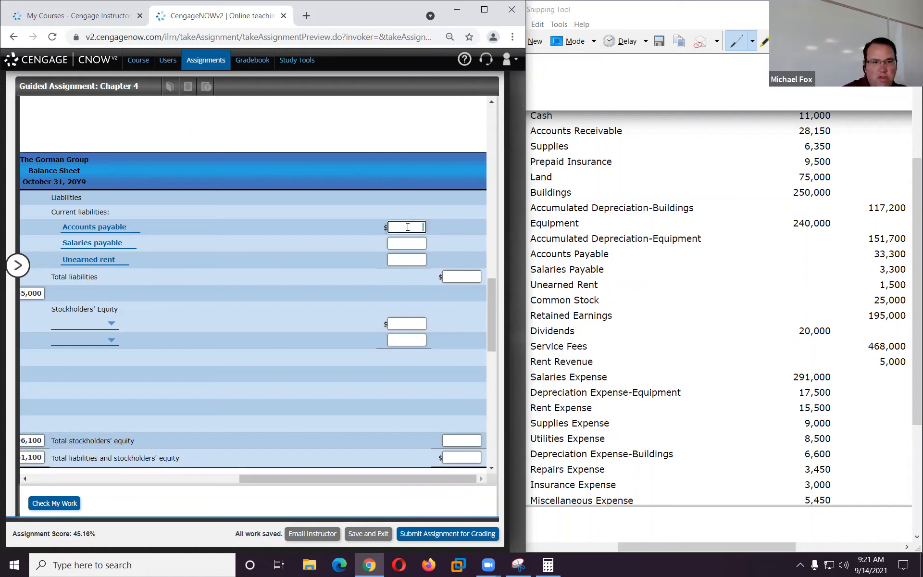
pyautogui.write('33300')
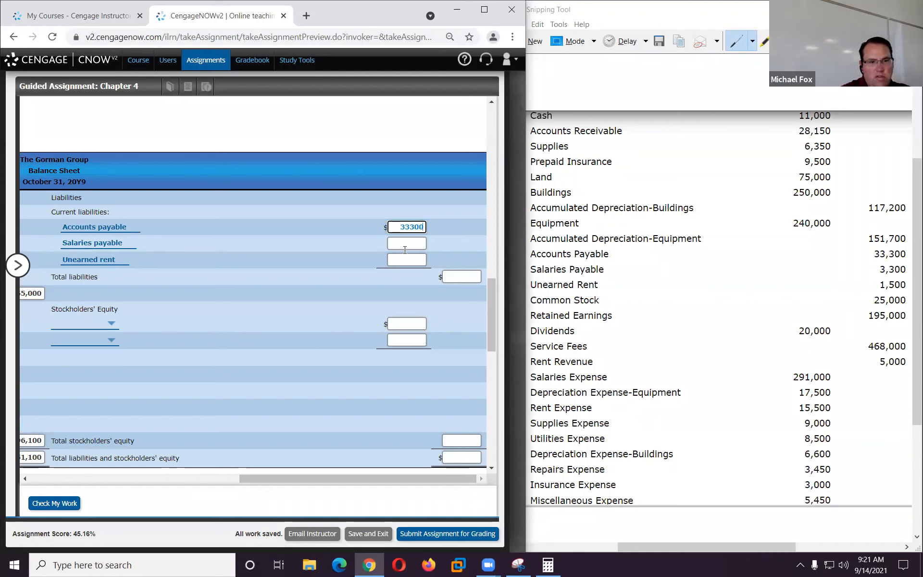
pyautogui.click(405, 243)
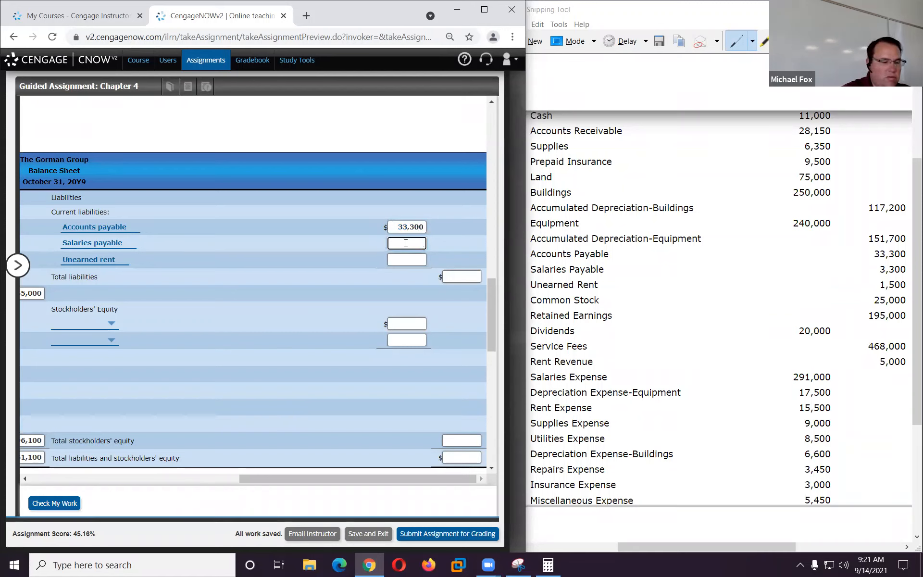
pyautogui.write('3300')
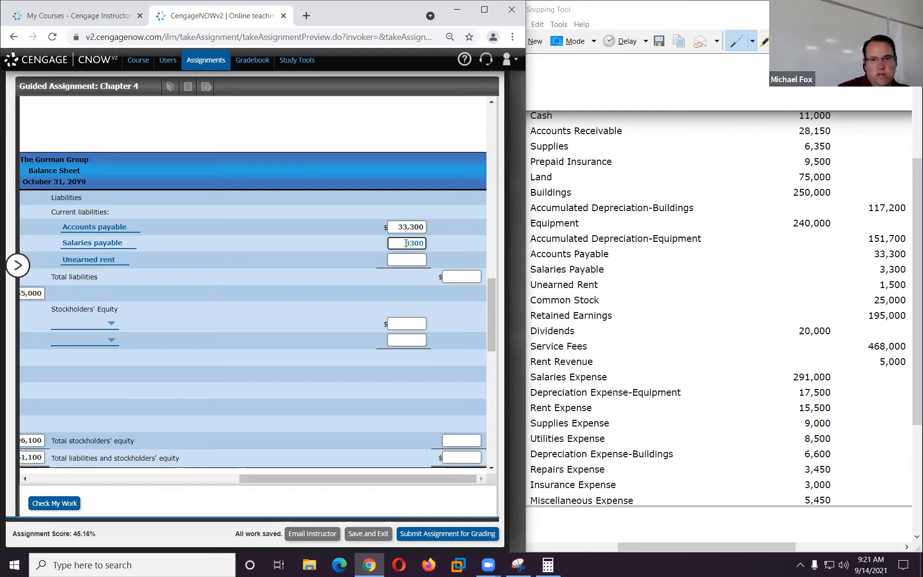
pyautogui.click(391, 262)
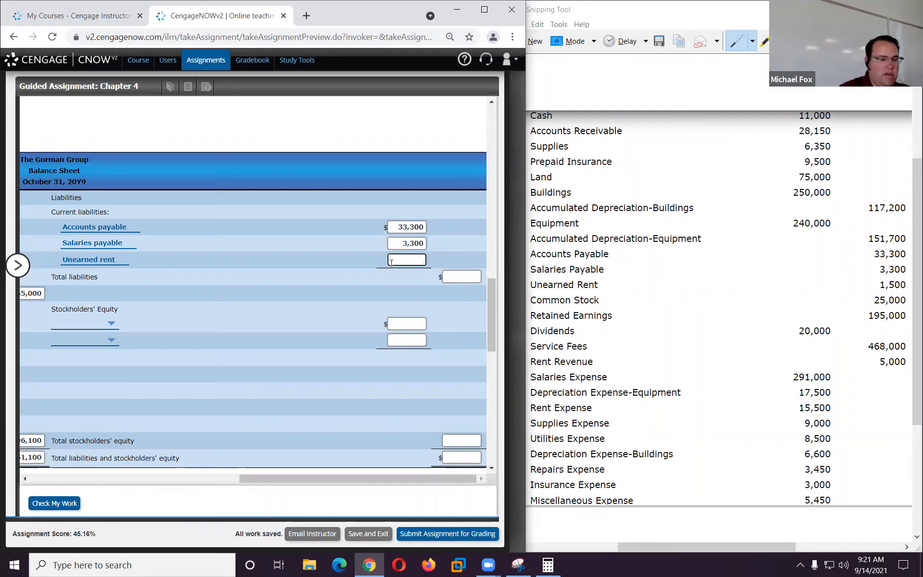
pyautogui.write('1500')
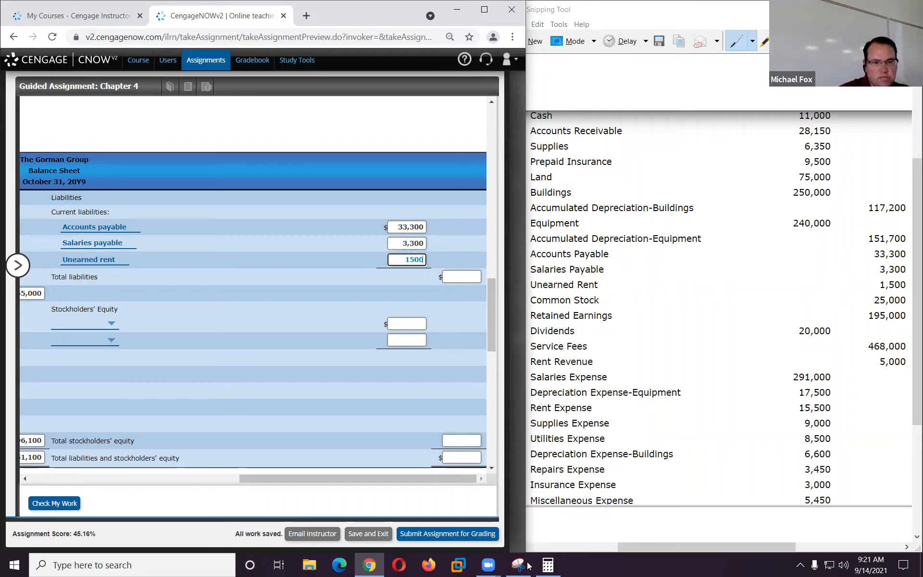
# - Add 33300, 3300 and 1500 in Calculator and enter 38100 as total liabilities
pyautogui.click(548, 564)
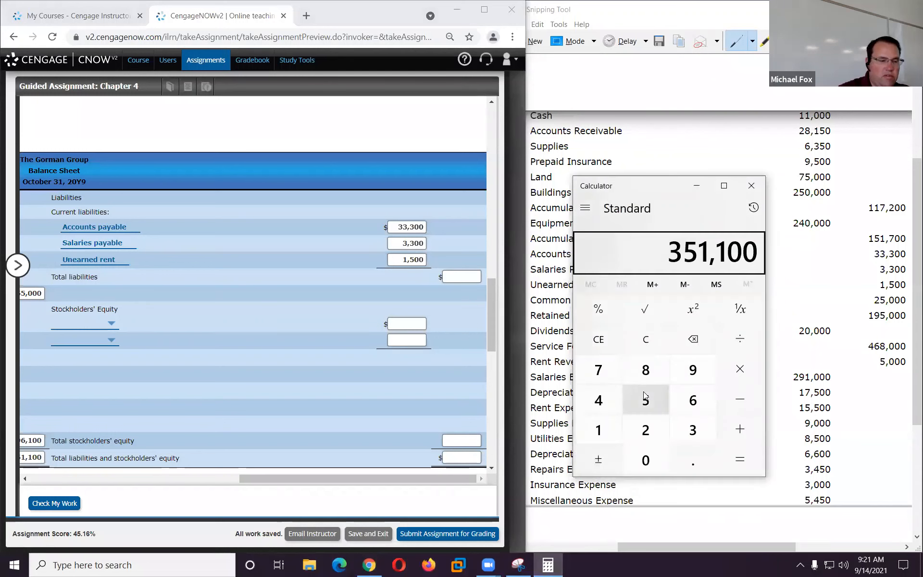
pyautogui.write('33300')
pyautogui.press('+')
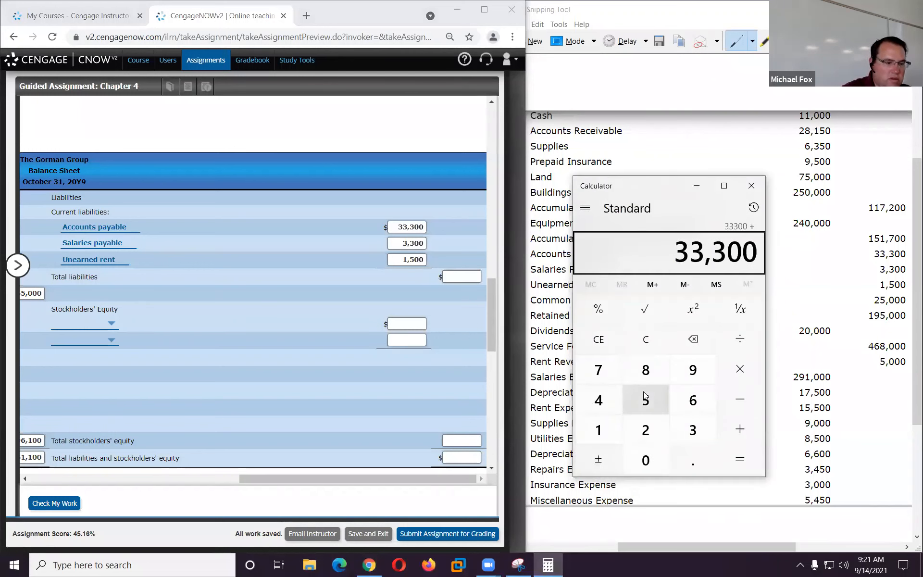
pyautogui.write('3300')
pyautogui.press('+')
pyautogui.write('1500')
pyautogui.press('Return')
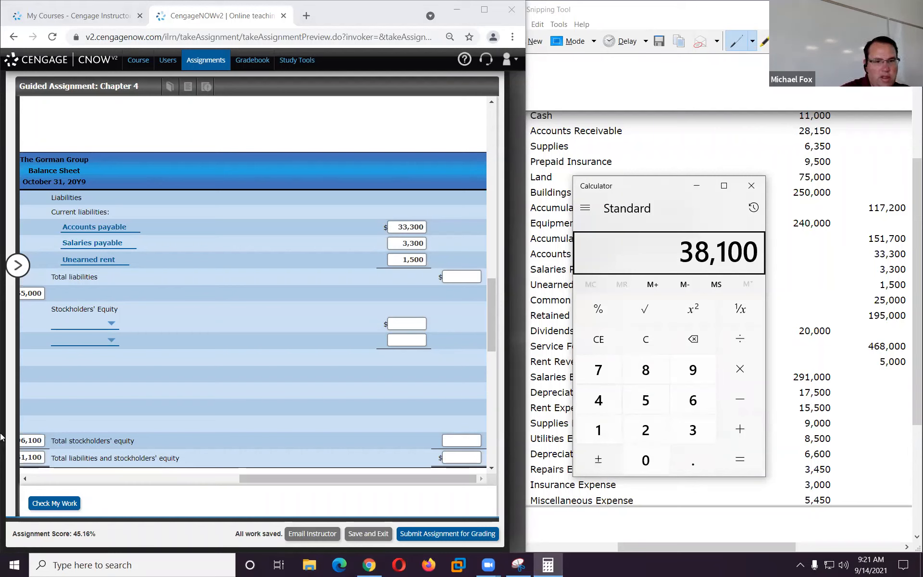
pyautogui.click(452, 279)
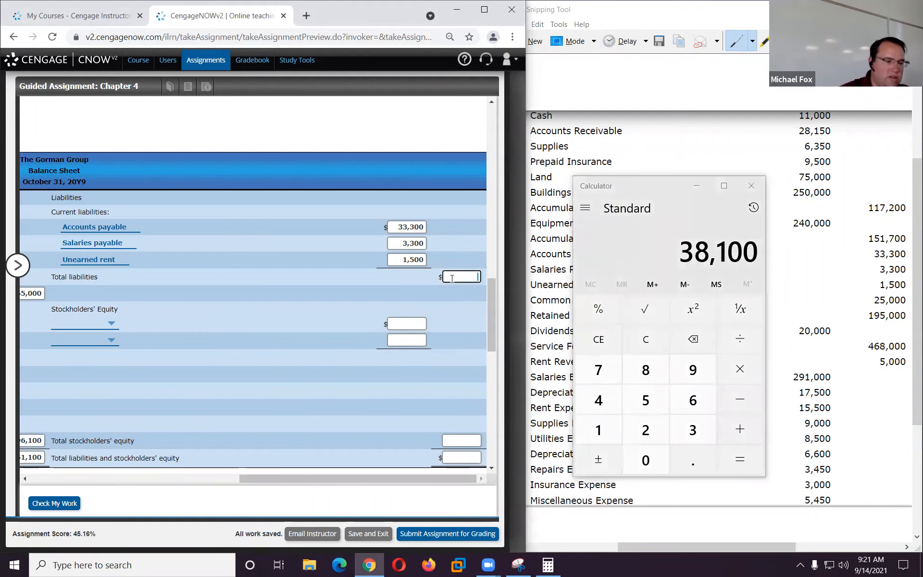
pyautogui.write('38100')
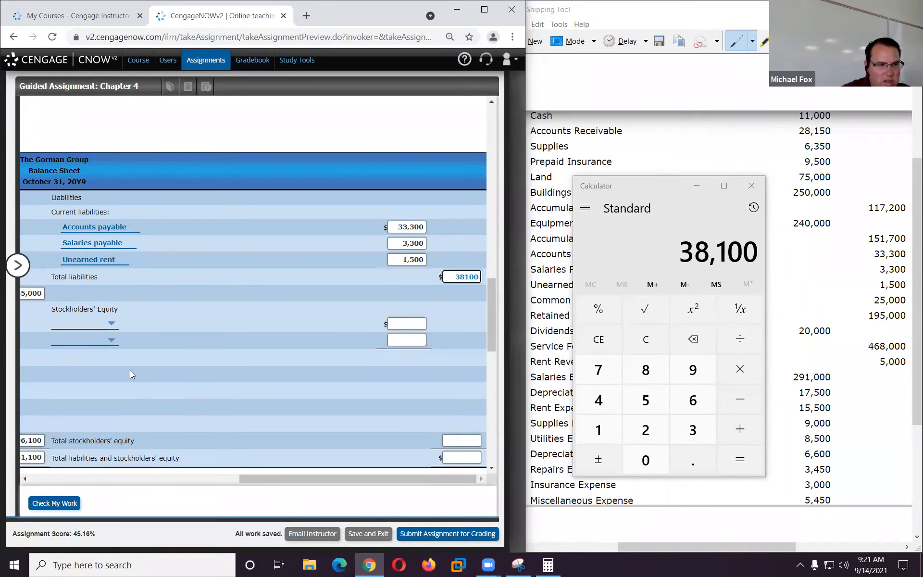
# - Label the two stockholders' equity lines Common stock and Retained earnings
pyautogui.click(112, 323)
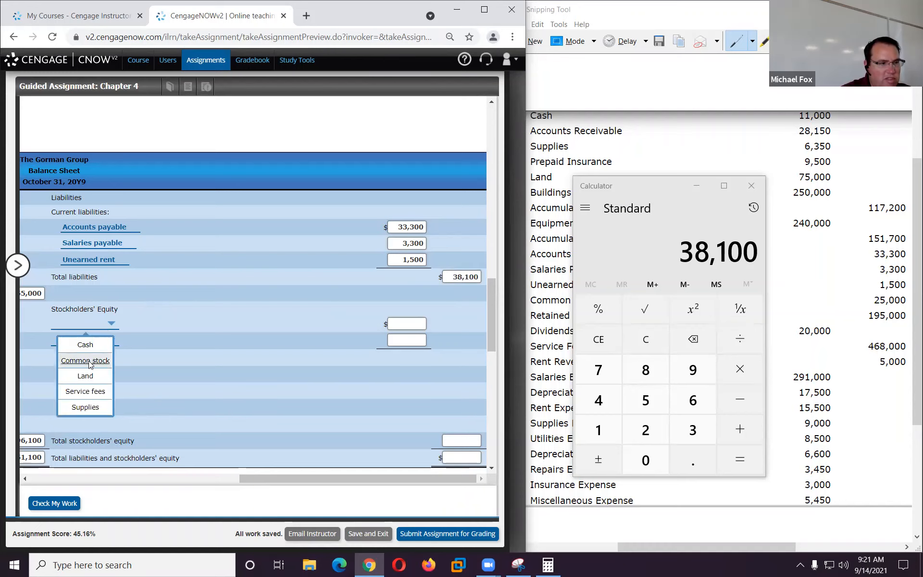
pyautogui.click(89, 364)
pyautogui.click(99, 341)
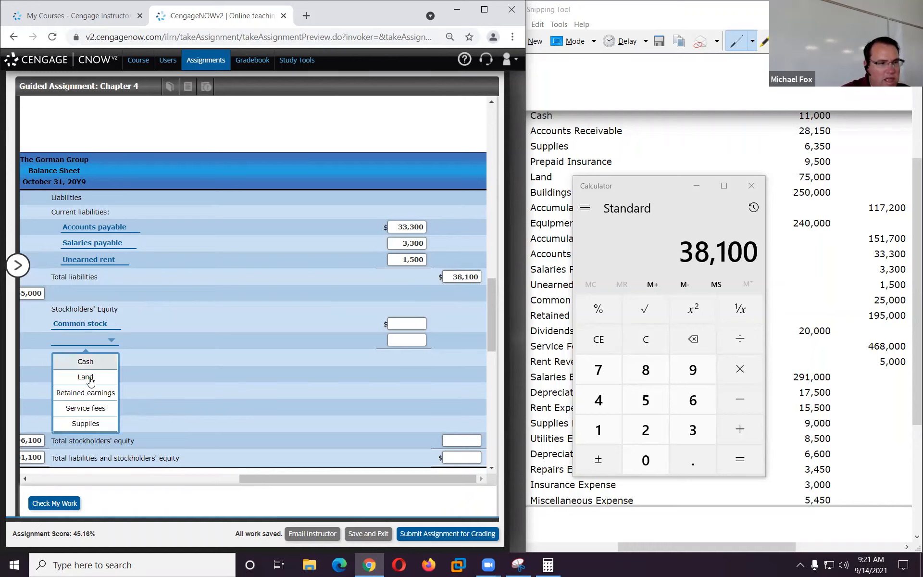
pyautogui.click(86, 392)
# - Using the ending balances in the statement of stockholders' equity, enter 25000 for Common stock, 288000 for Retained earnings and 313000 as total stockholders' equity
pyautogui.scroll(5, 239, 329)
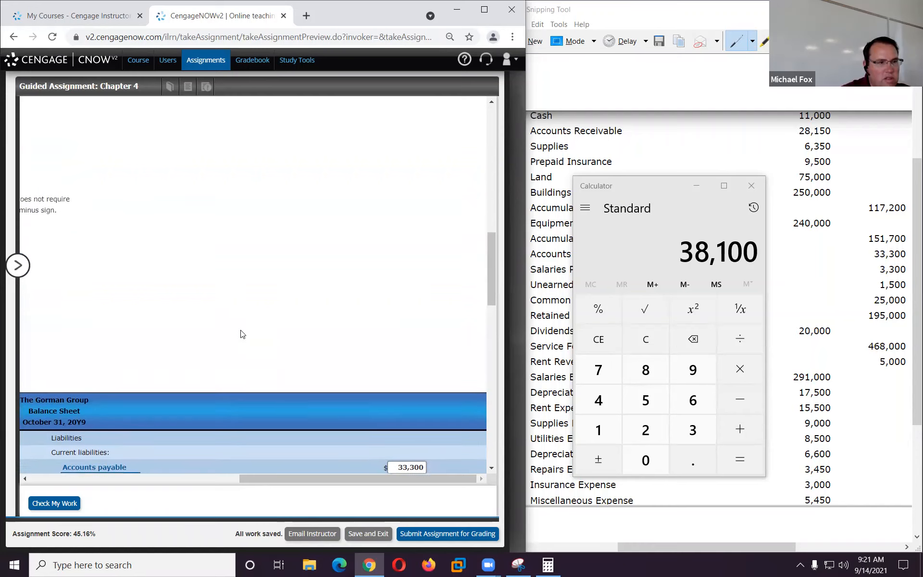
pyautogui.moveTo(332, 481); pyautogui.dragTo(117, 483)
pyautogui.scroll(-1, 183, 408)
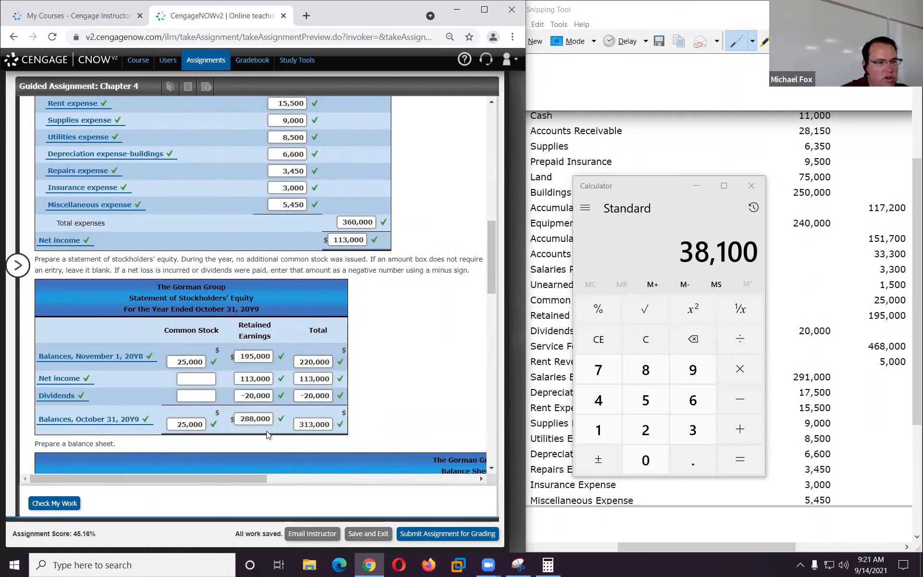
pyautogui.scroll(-2, 452, 368)
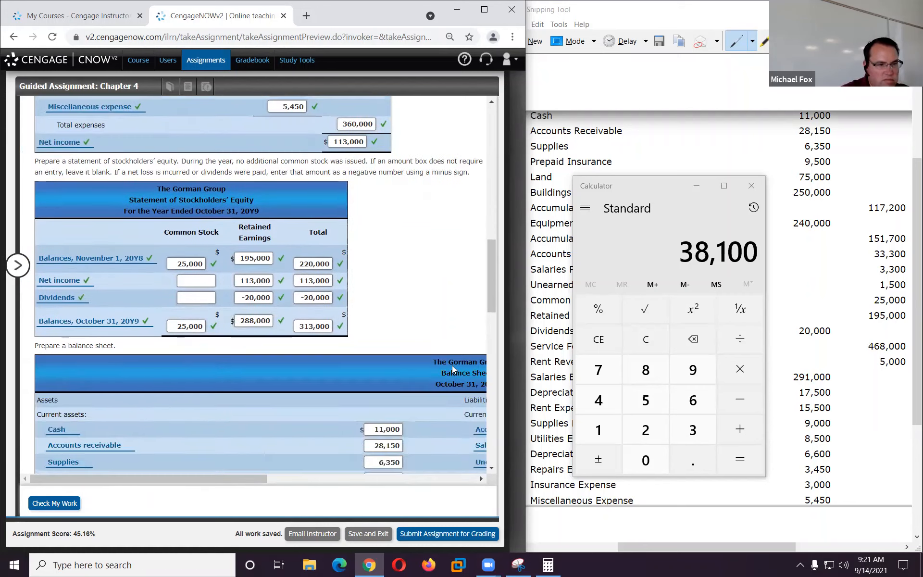
pyautogui.scroll(-7, 452, 365)
pyautogui.moveTo(149, 478); pyautogui.dragTo(377, 479)
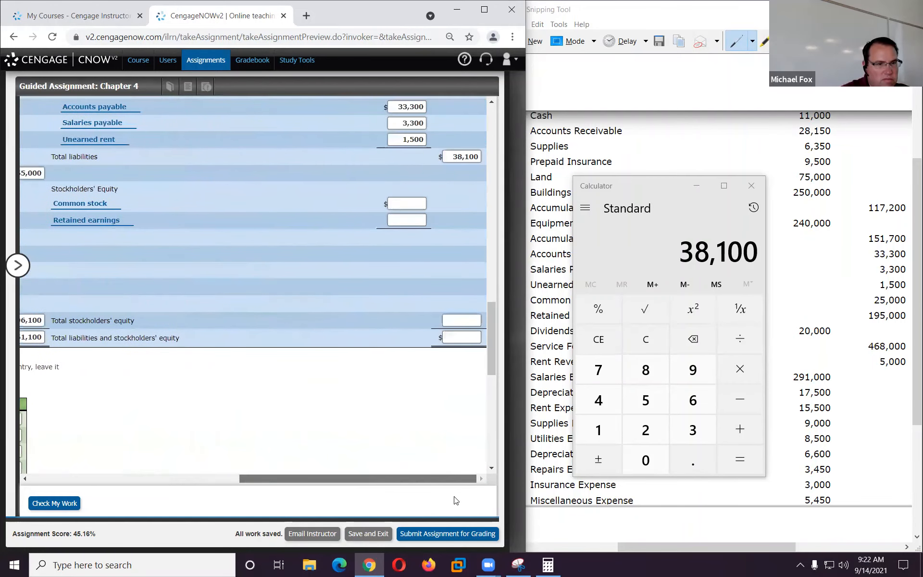
pyautogui.click(401, 205)
pyautogui.write('25000')
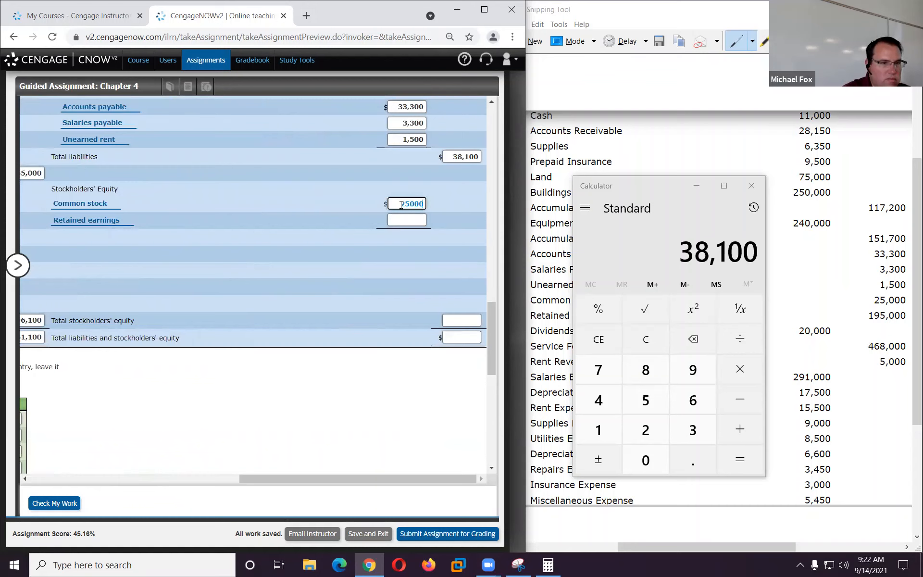
pyautogui.click(405, 220)
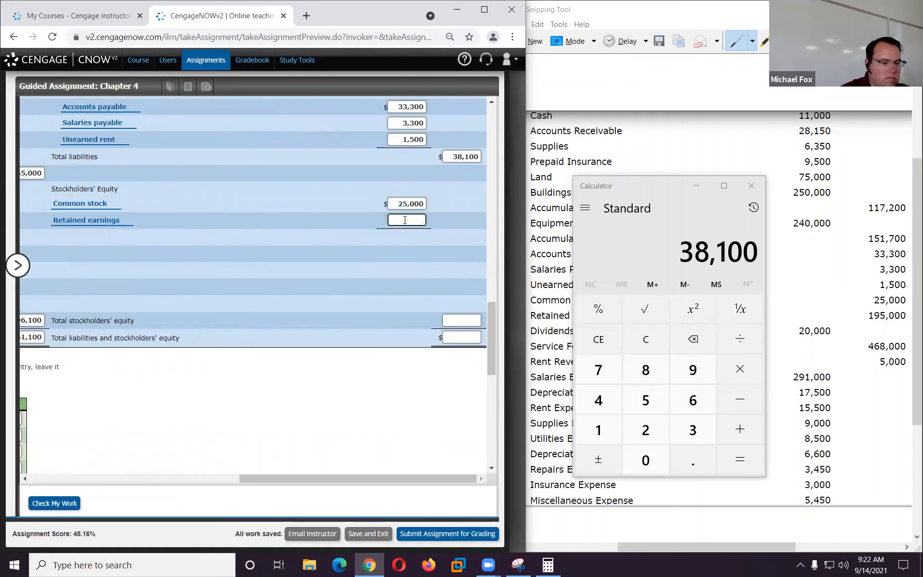
pyautogui.write('288')
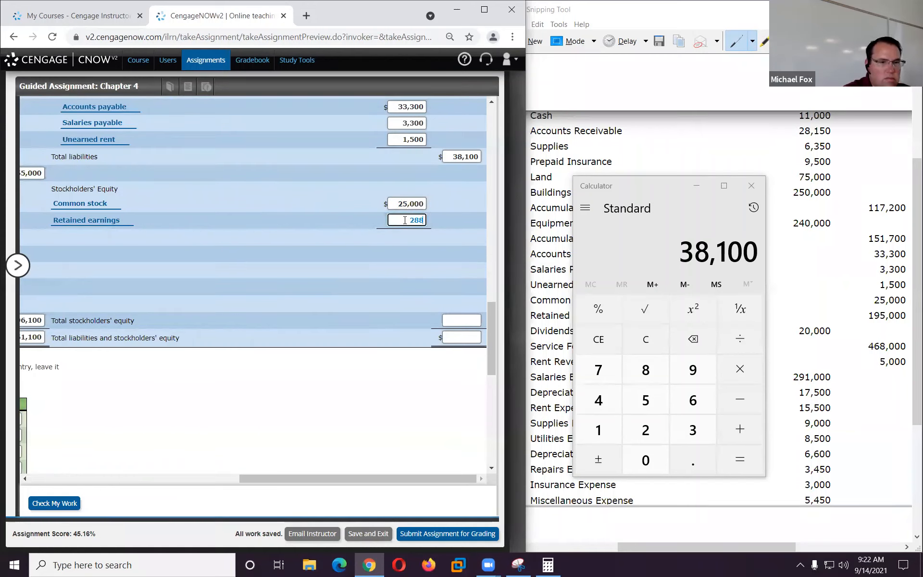
pyautogui.write('000')
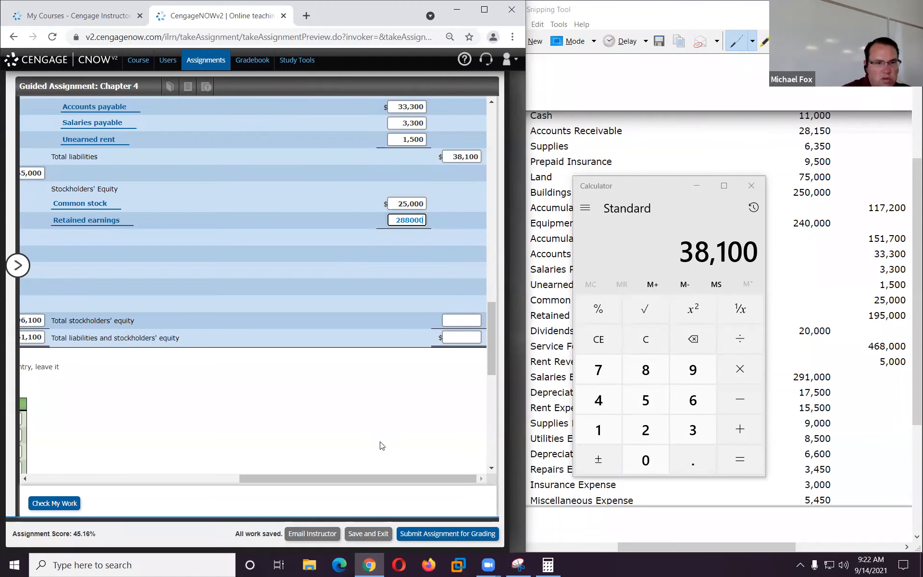
pyautogui.click(457, 319)
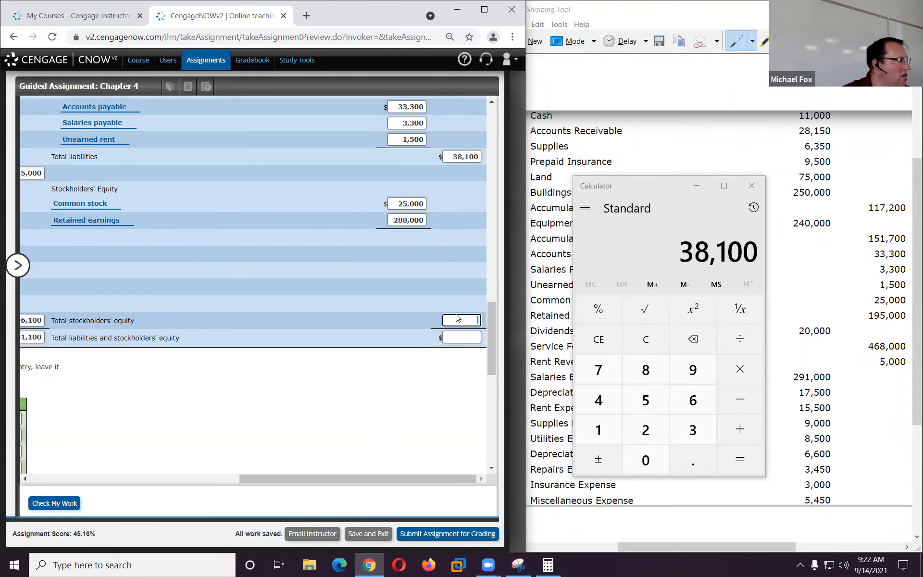
pyautogui.write('313000')
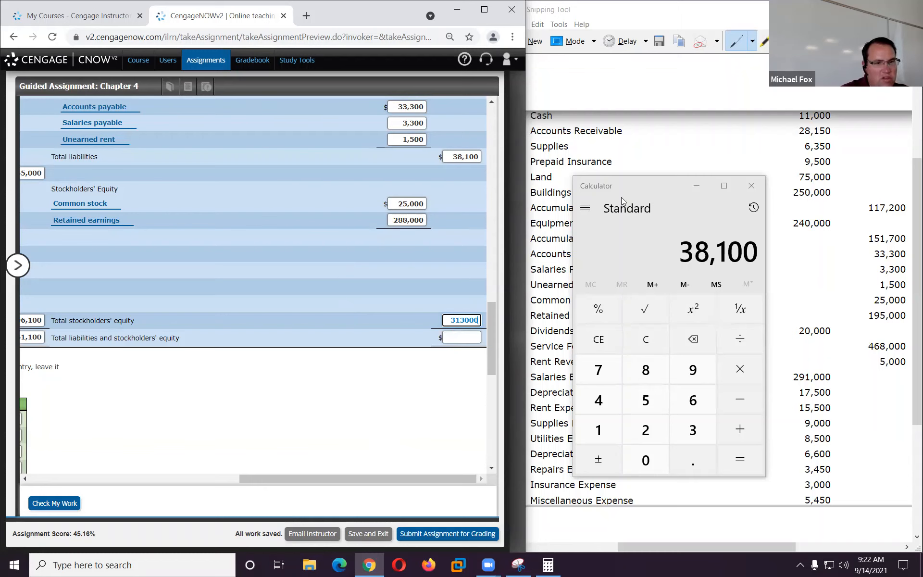
# - Add 313000 to 38100 in Calculator and enter 351100 as total liabilities and stockholders' equity
pyautogui.click(640, 192)
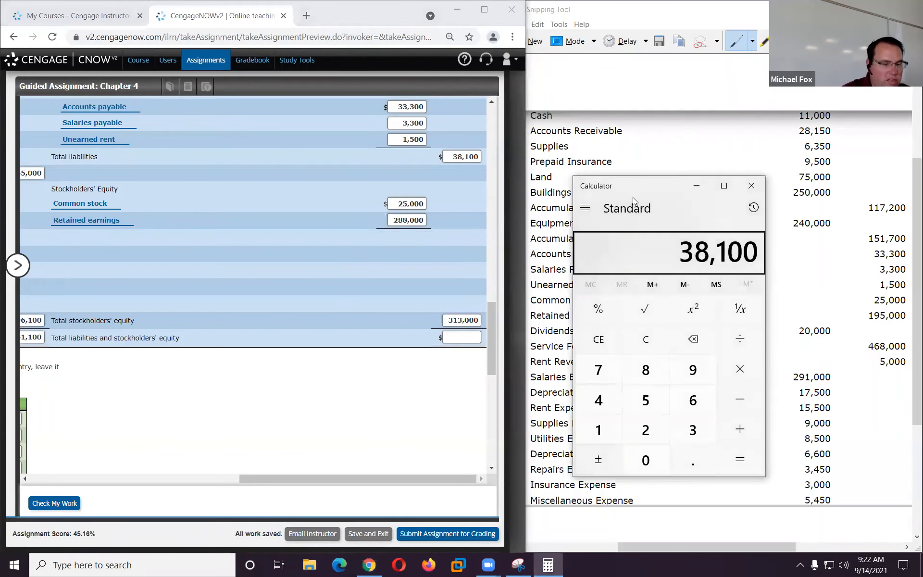
pyautogui.press('+')
pyautogui.write('3')
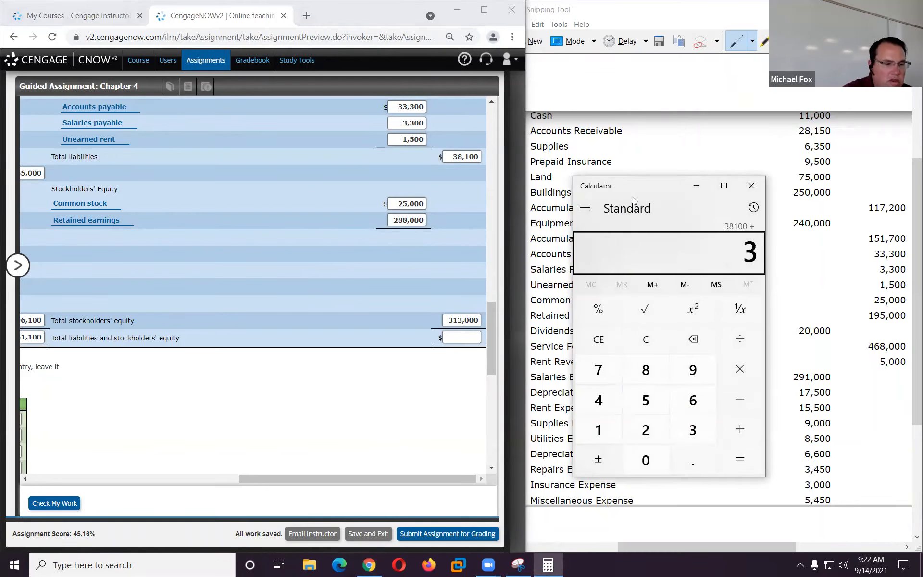
pyautogui.write('13,000')
pyautogui.press('Return')
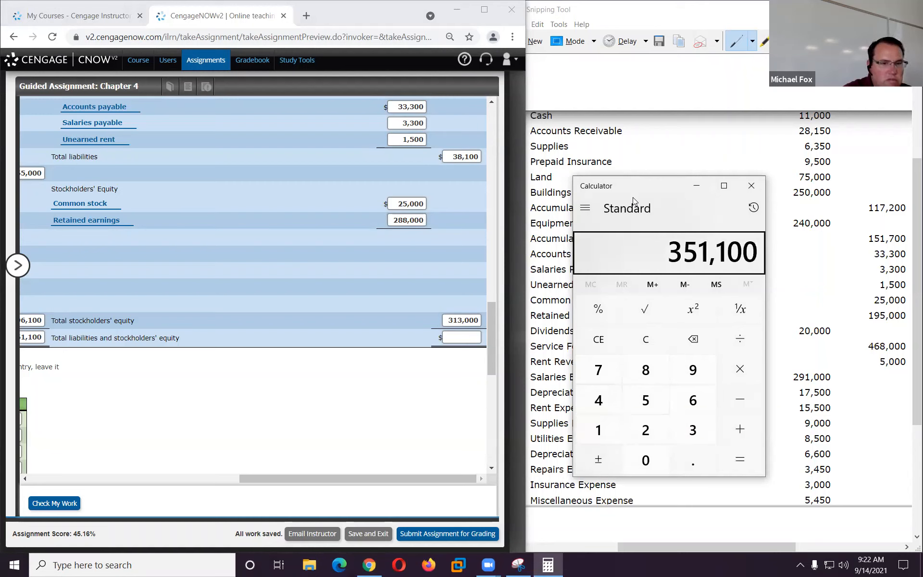
pyautogui.click(471, 340)
pyautogui.write('351100')
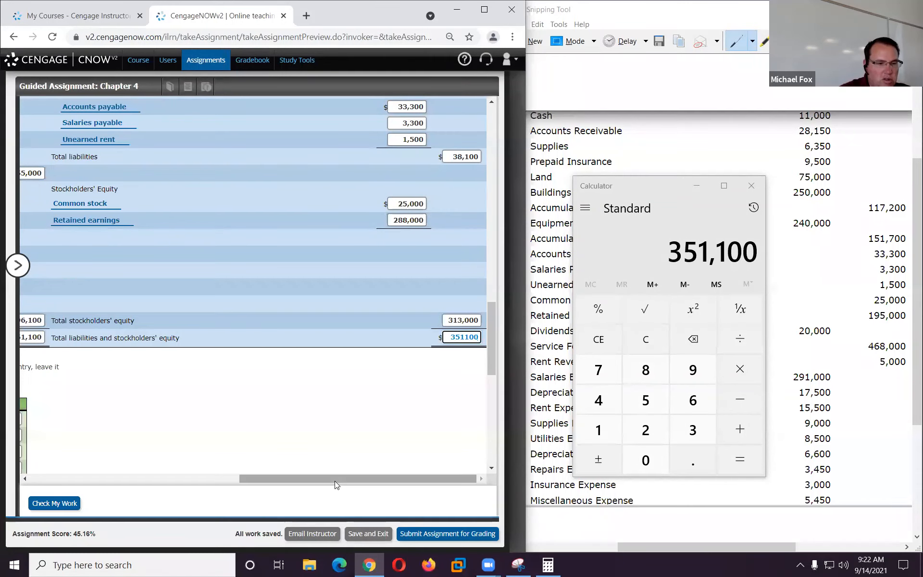
# - Run the work check on the completed balance sheet and review the marked entries
pyautogui.moveTo(334, 479); pyautogui.dragTo(96, 494)
pyautogui.click(55, 503)
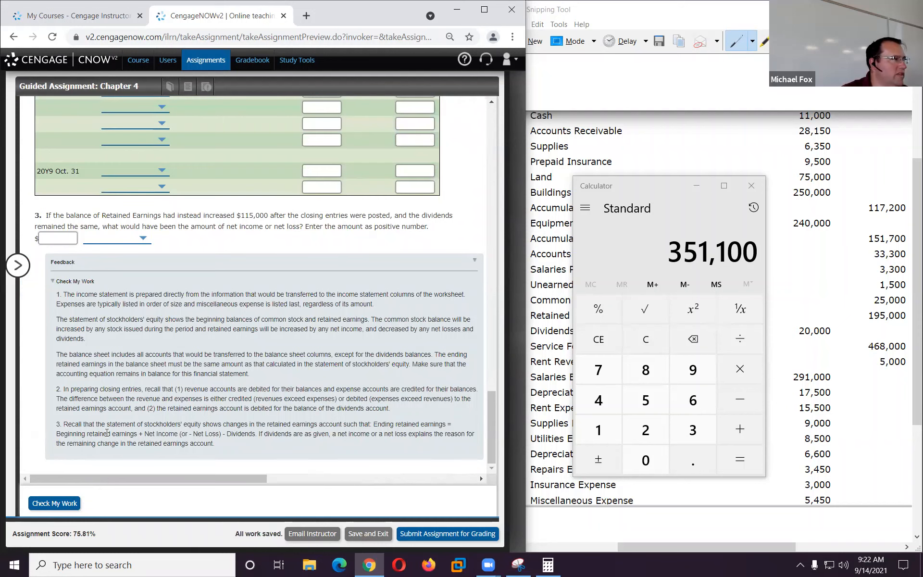
pyautogui.scroll(6, 268, 337)
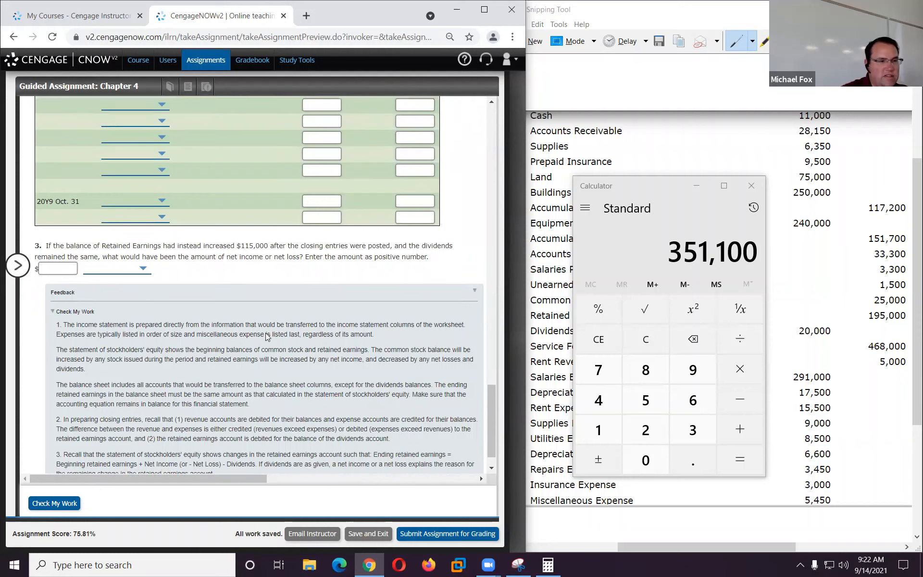
pyautogui.scroll(2, 267, 332)
pyautogui.scroll(-1, 267, 334)
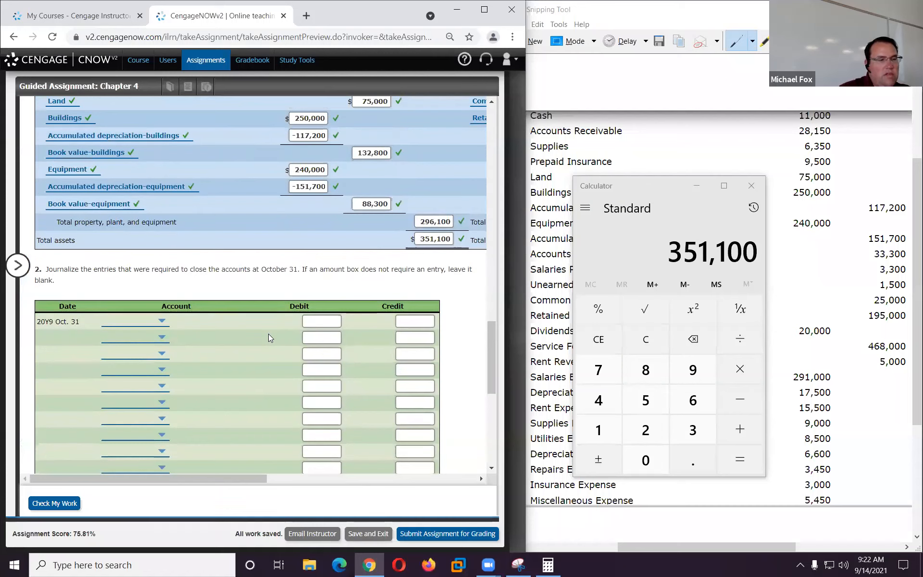
# - Minimize Calculator and set the first two accounts of the October 31 closing entry to Service Fees and Rent Revenue
pyautogui.scroll(-1, 268, 333)
pyautogui.scroll(-1, 269, 338)
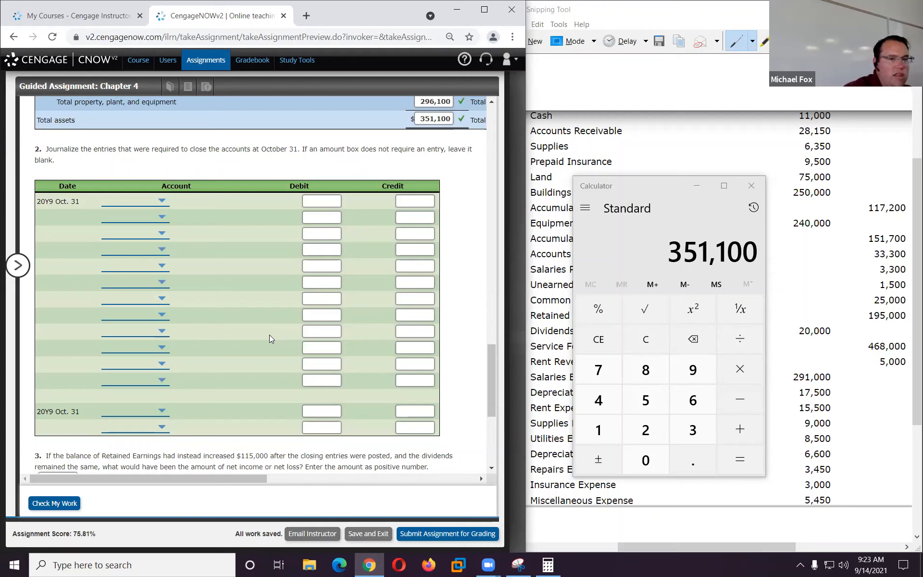
pyautogui.click(697, 186)
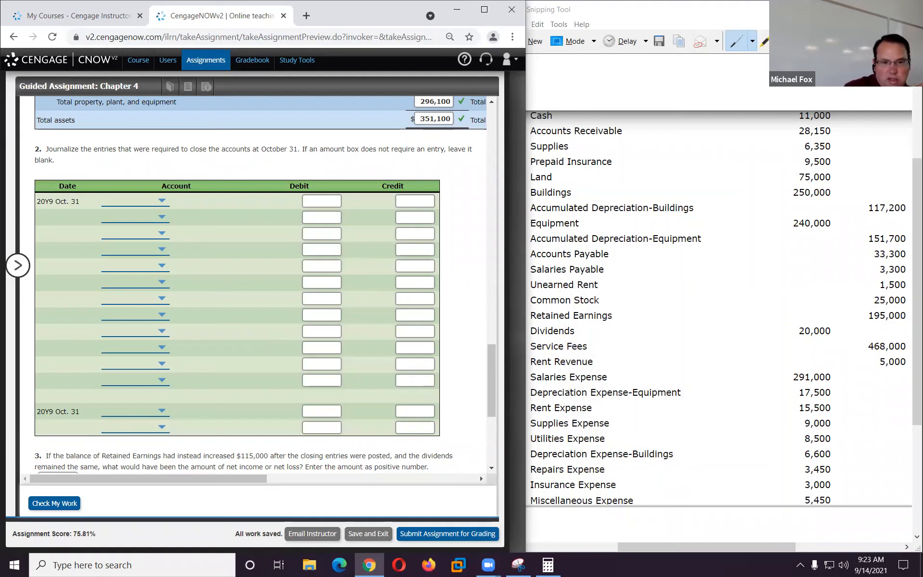
pyautogui.click(134, 204)
pyautogui.click(143, 270)
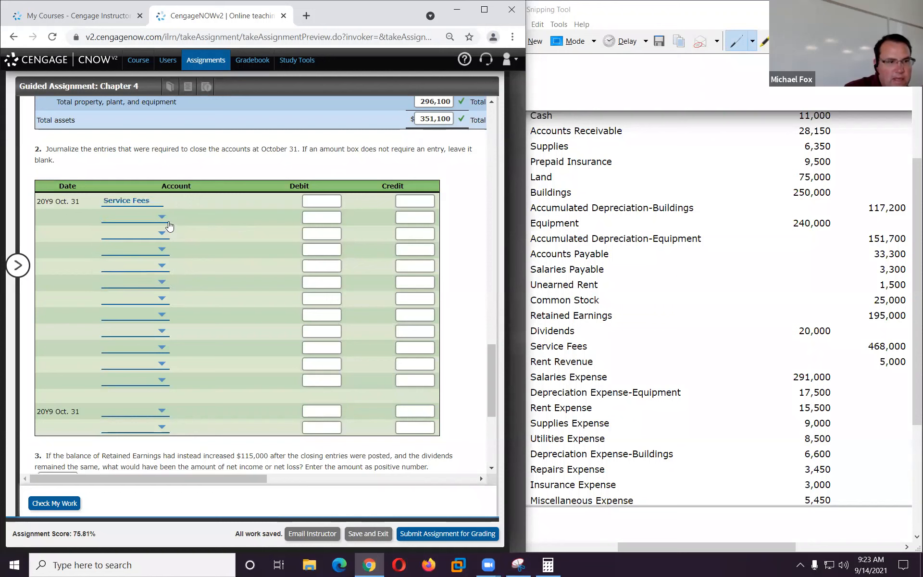
pyautogui.click(149, 218)
pyautogui.click(144, 301)
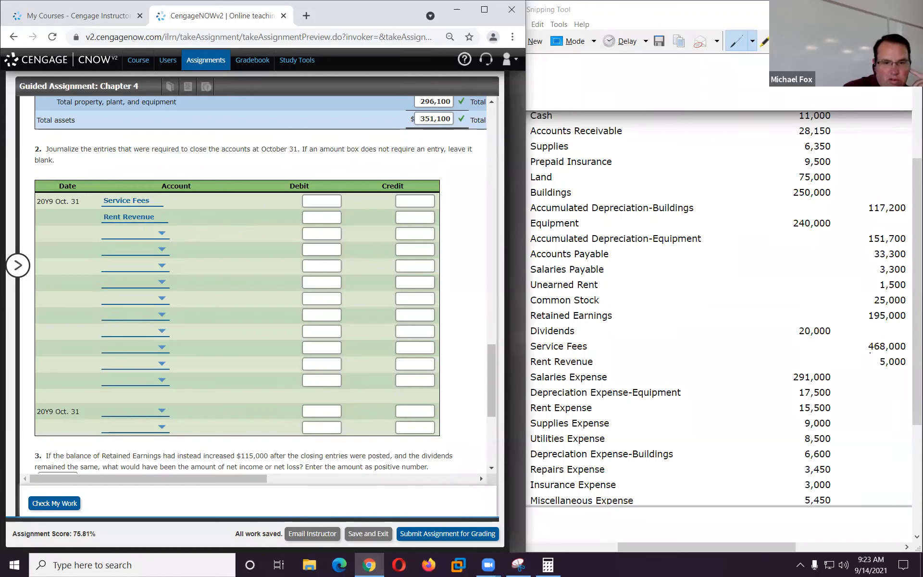
# - In the first October 31 closing entry, debit Service Fees for 468000 and Rent Revenue for 5000
pyautogui.click(332, 201)
pyautogui.write('468')
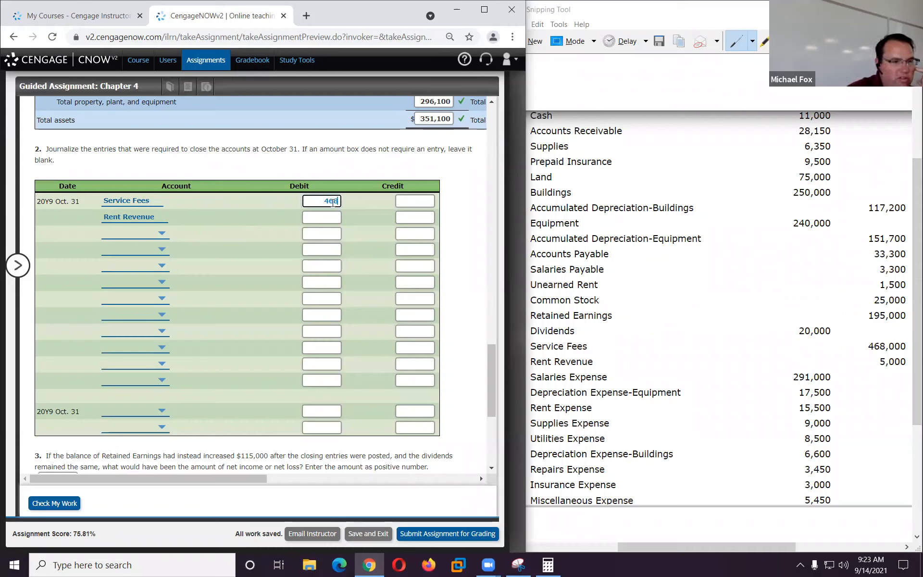
pyautogui.write('000')
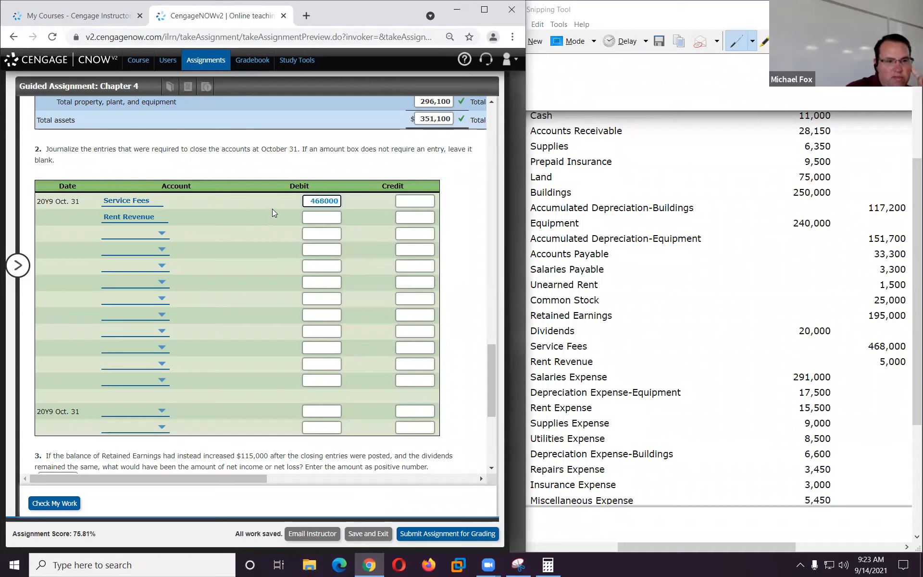
pyautogui.click(319, 219)
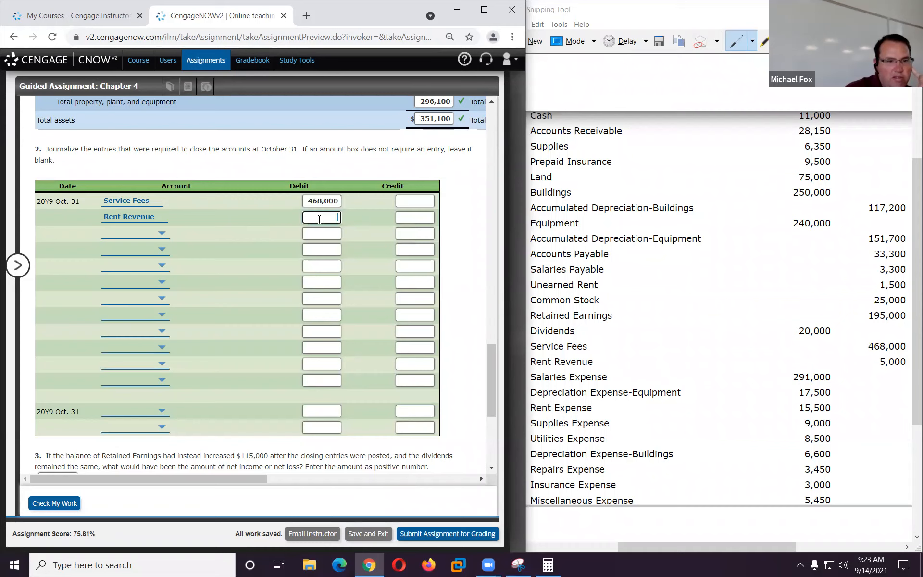
pyautogui.write('5')
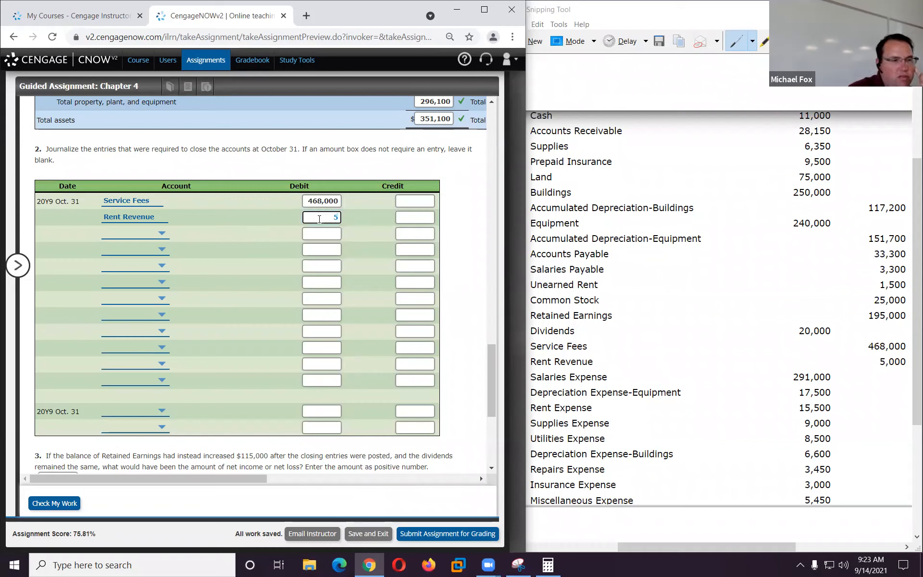
pyautogui.write('000')
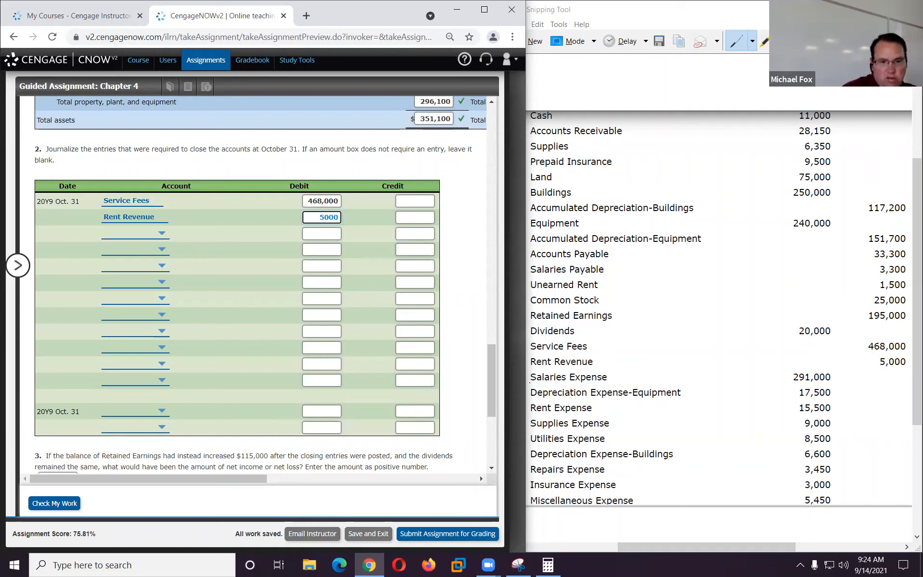
# - Set the closing entry's next four accounts to Salaries Expense, Depreciation Expense-Equipment, Rent Expense and Supplies Expense
pyautogui.click(120, 234)
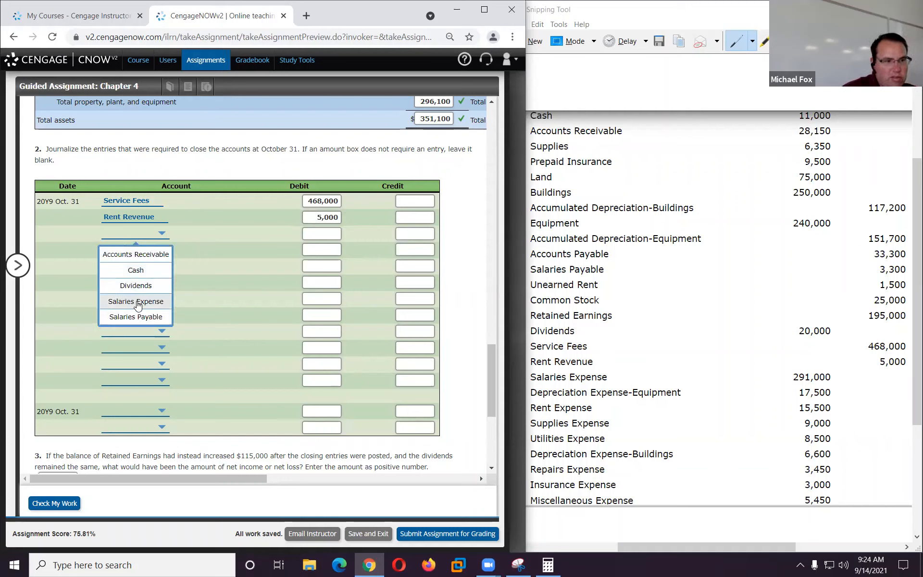
pyautogui.click(138, 304)
pyautogui.click(139, 254)
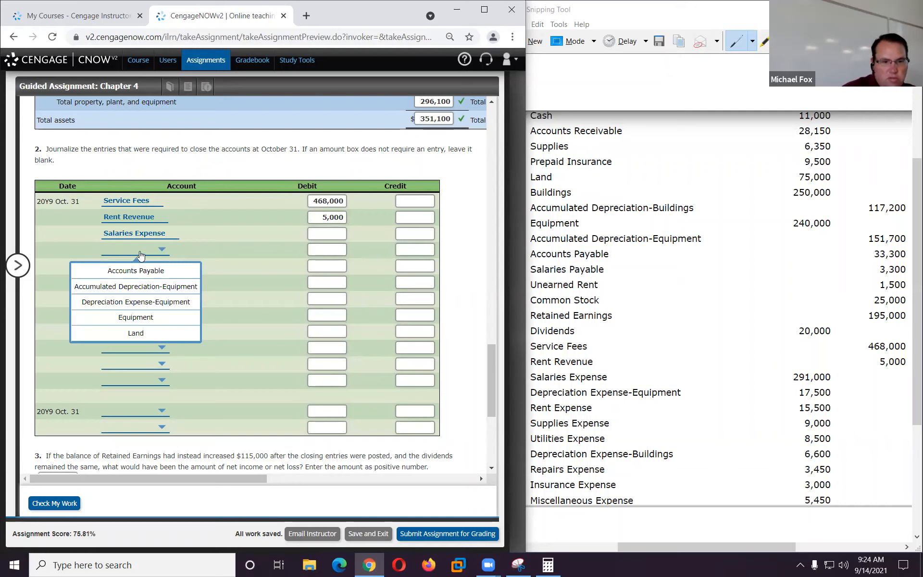
pyautogui.click(139, 302)
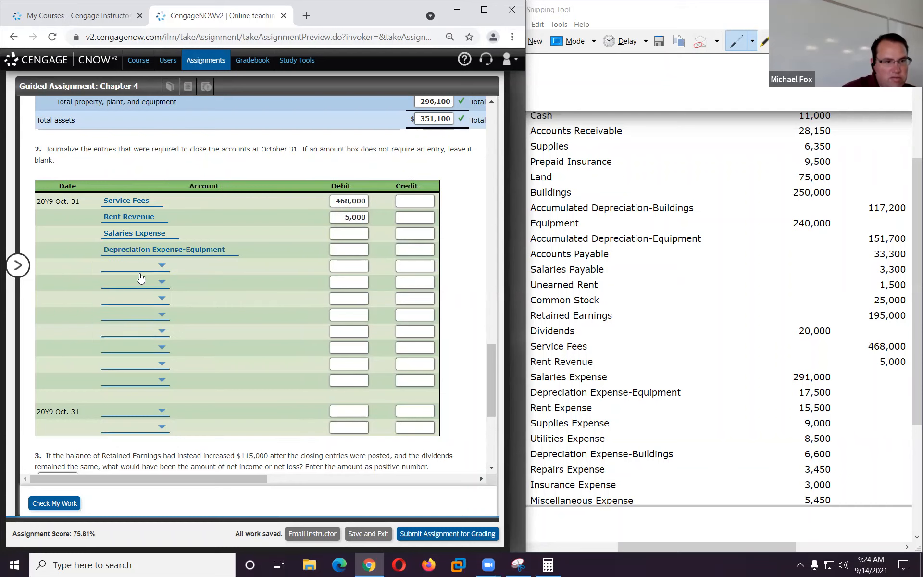
pyautogui.click(140, 271)
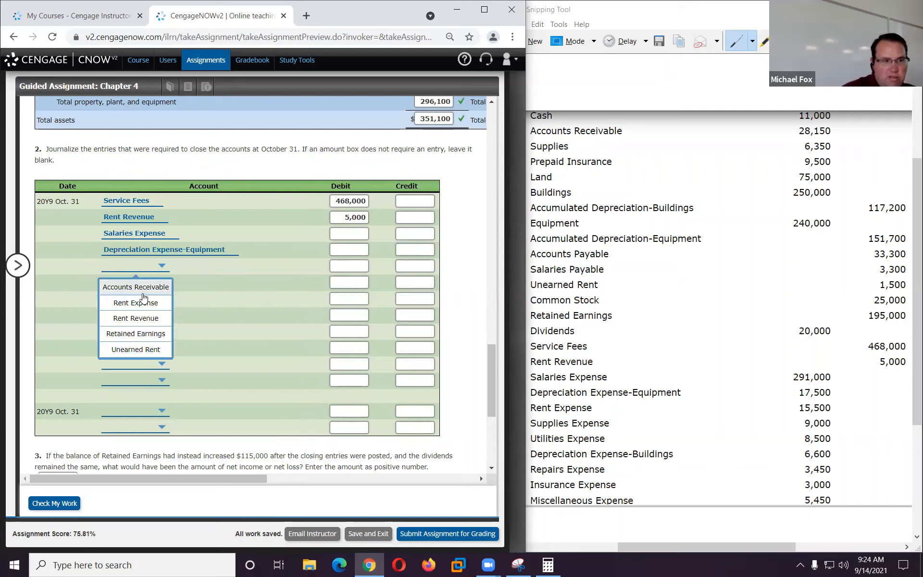
pyautogui.click(137, 303)
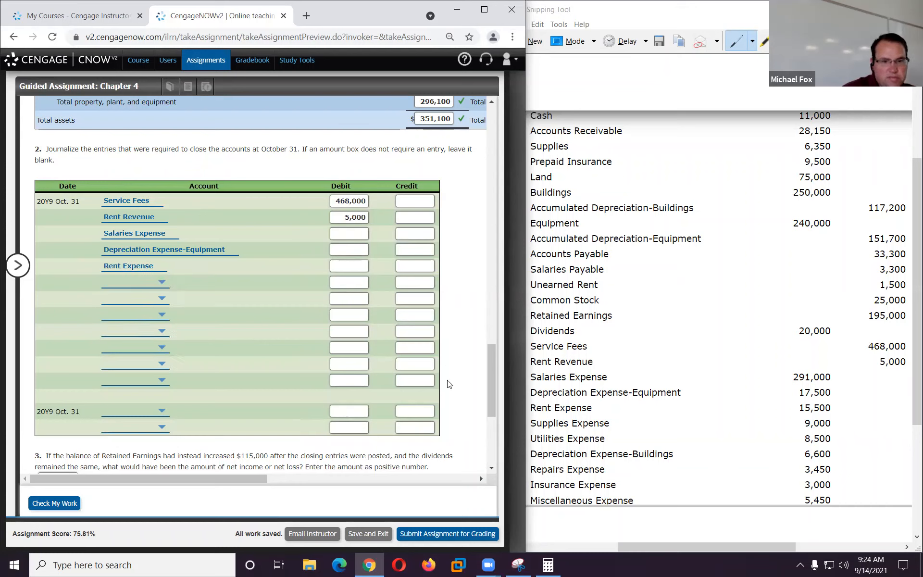
pyautogui.click(145, 285)
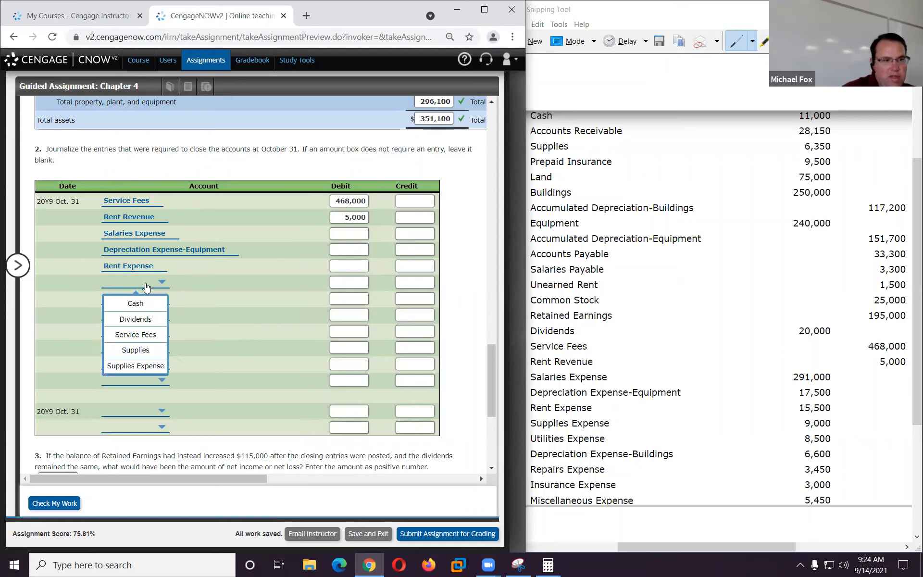
pyautogui.click(147, 366)
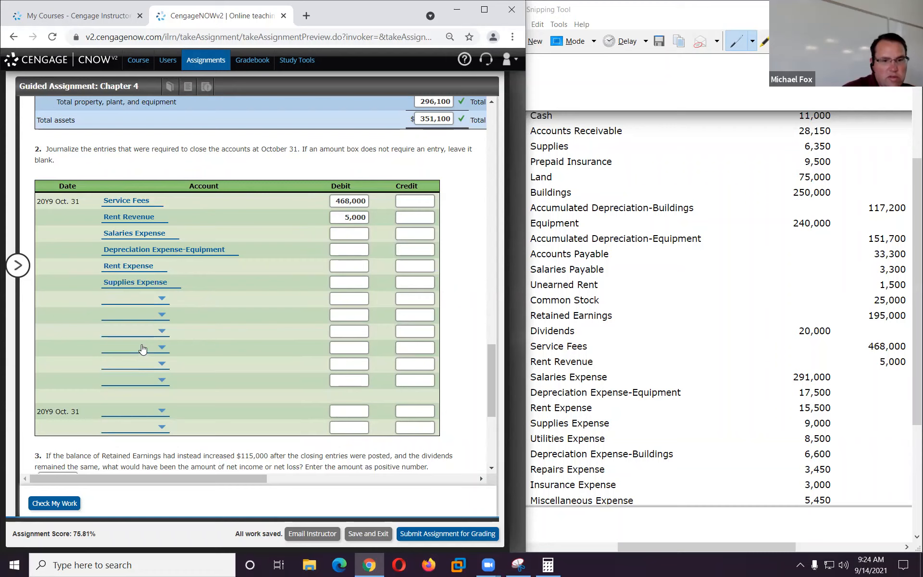
# - Continue the closing entry's account lines with Utilities Expense, Depreciation Expense-Buildings, Repairs Expense, Insurance Expense and Miscellaneous Expense
pyautogui.click(130, 302)
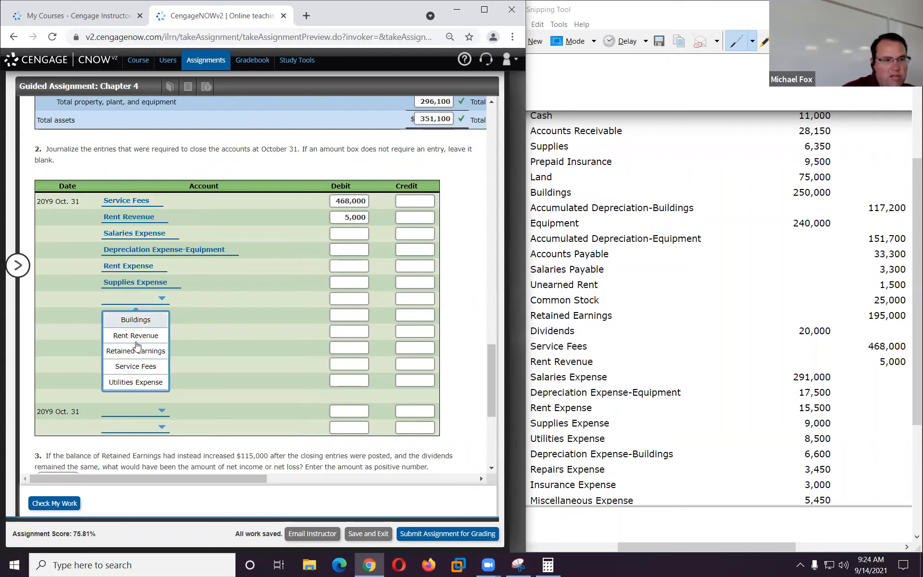
pyautogui.click(138, 382)
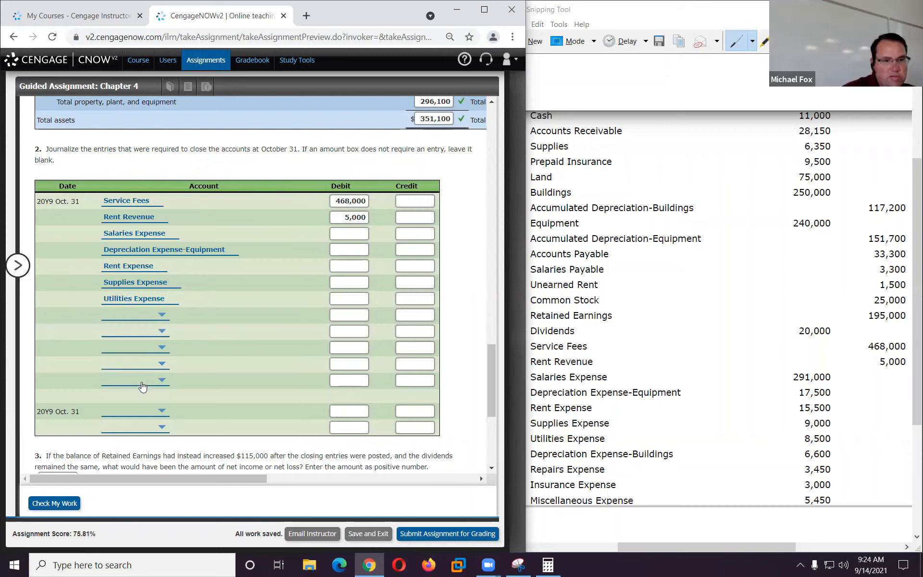
pyautogui.click(127, 317)
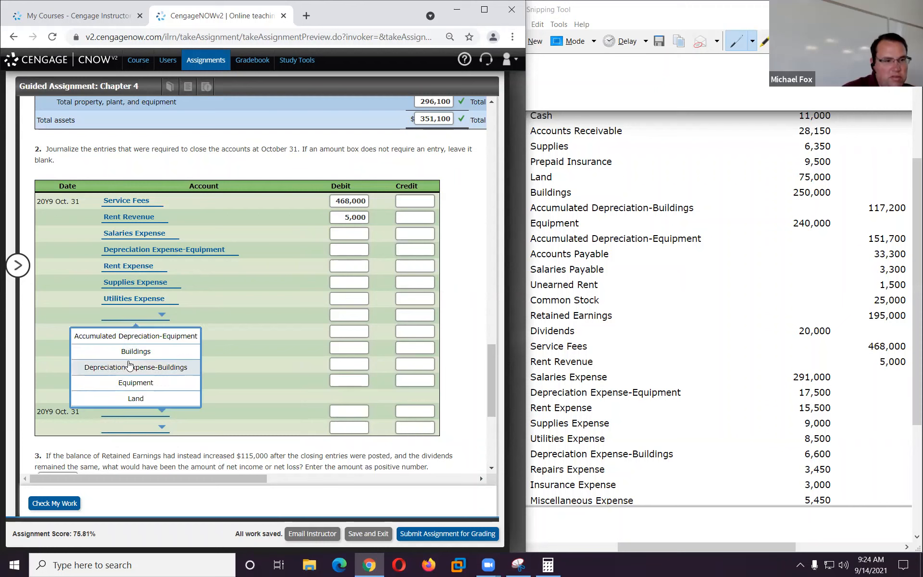
pyautogui.click(135, 367)
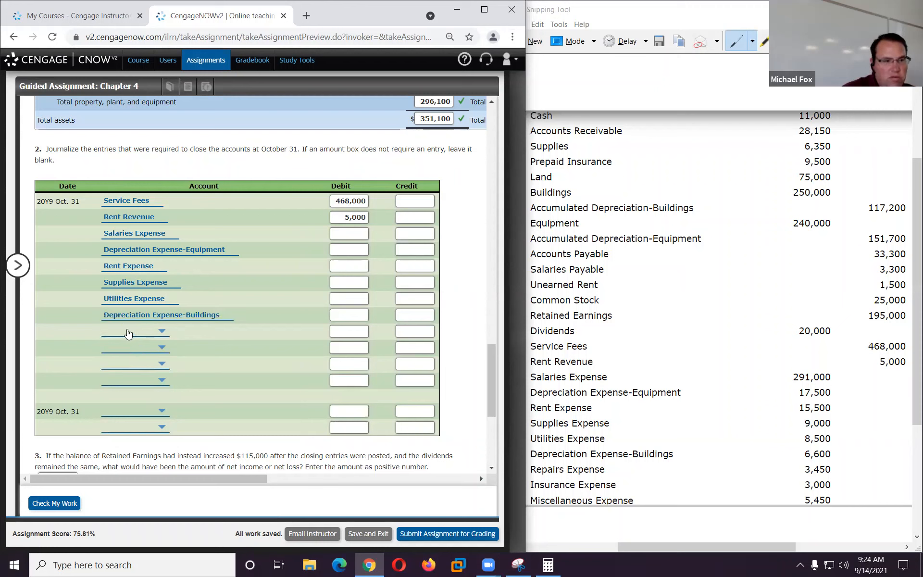
pyautogui.click(130, 334)
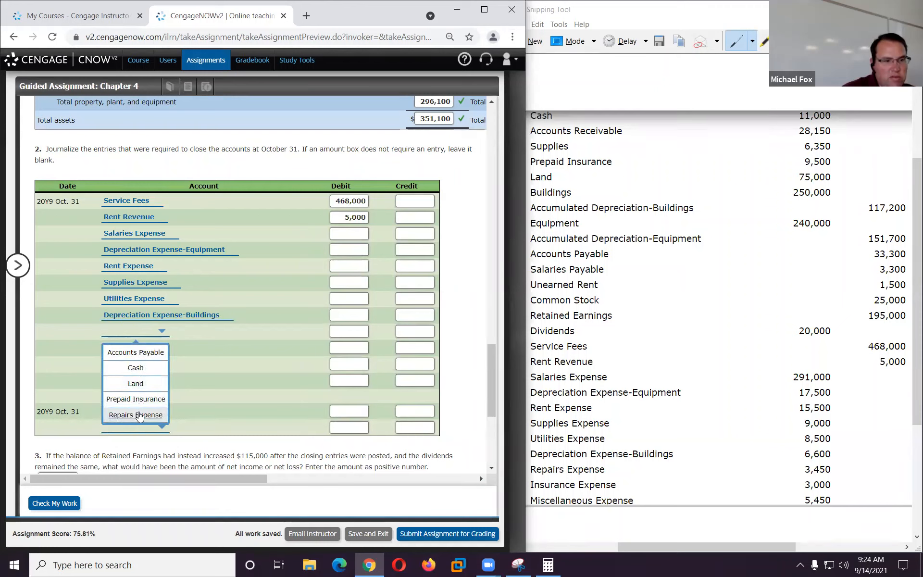
pyautogui.click(138, 415)
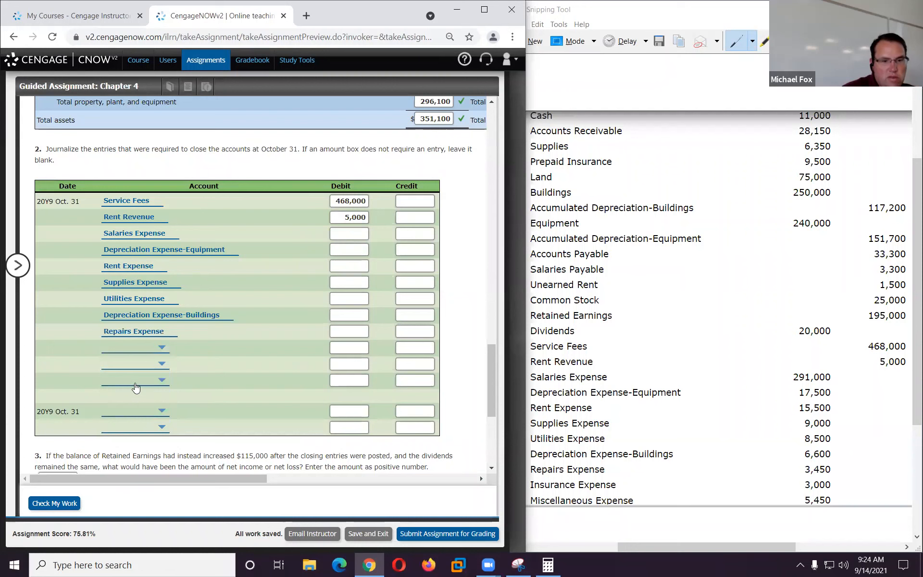
pyautogui.click(126, 348)
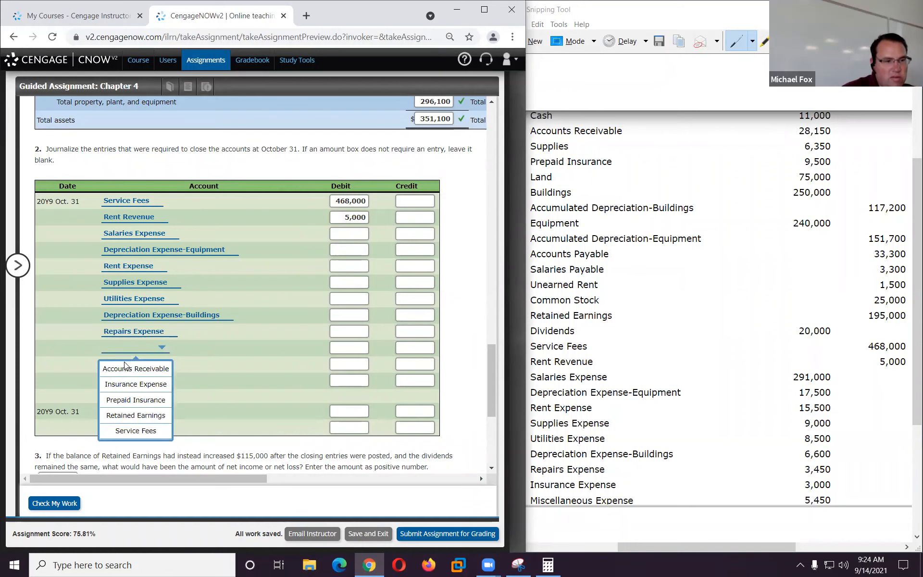
pyautogui.click(138, 385)
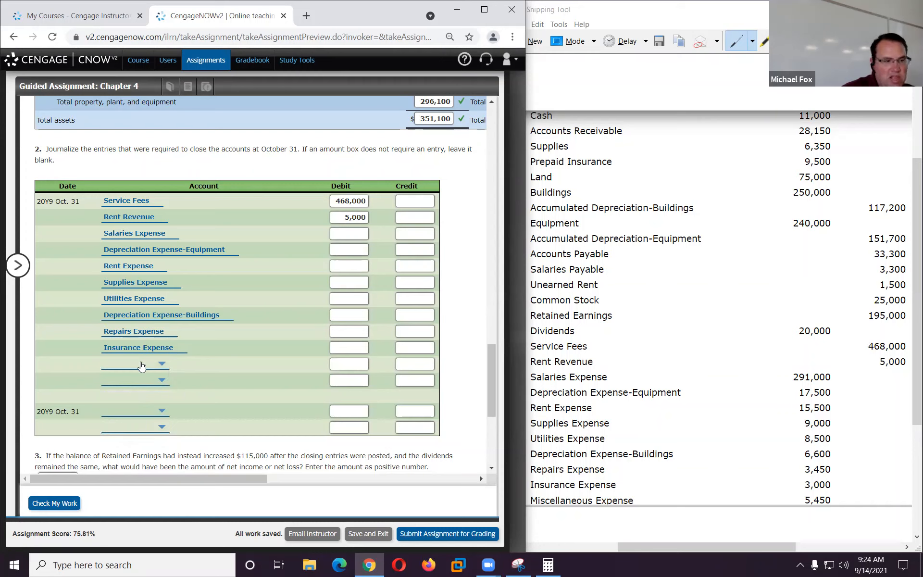
pyautogui.click(143, 366)
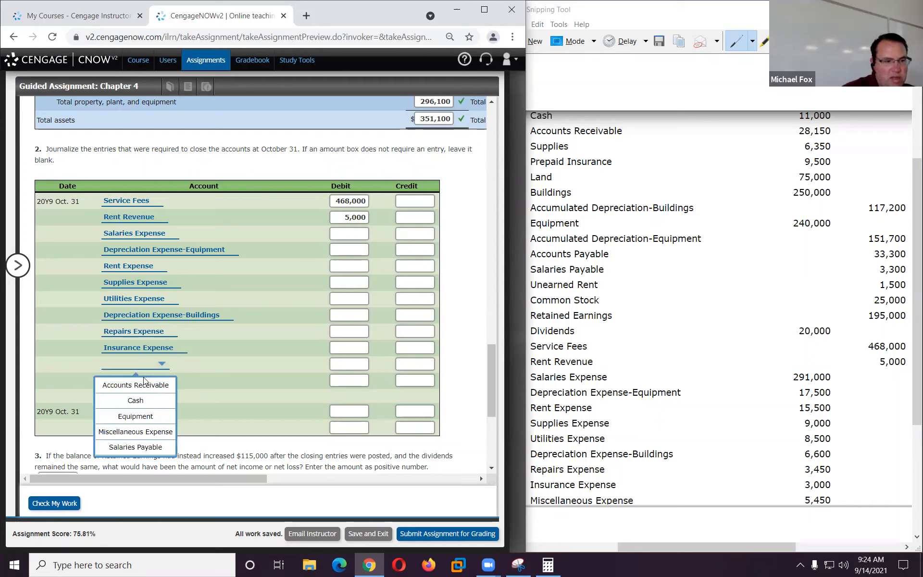
pyautogui.click(145, 432)
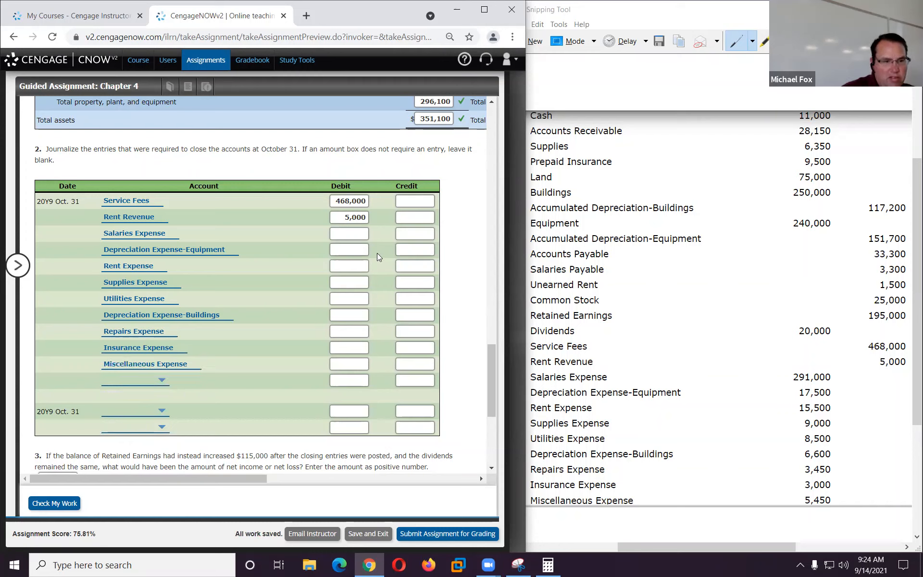
# - Credit Salaries Expense for 291000, Depreciation Expense-Equipment for 17500, Rent Expense for 15500 and Supplies Expense for 9000
pyautogui.click(416, 235)
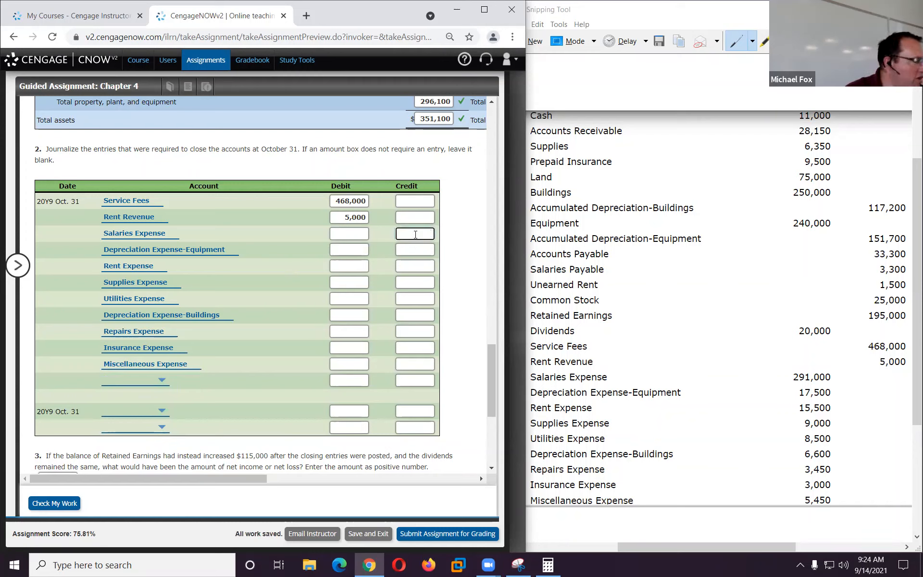
pyautogui.write('291,000')
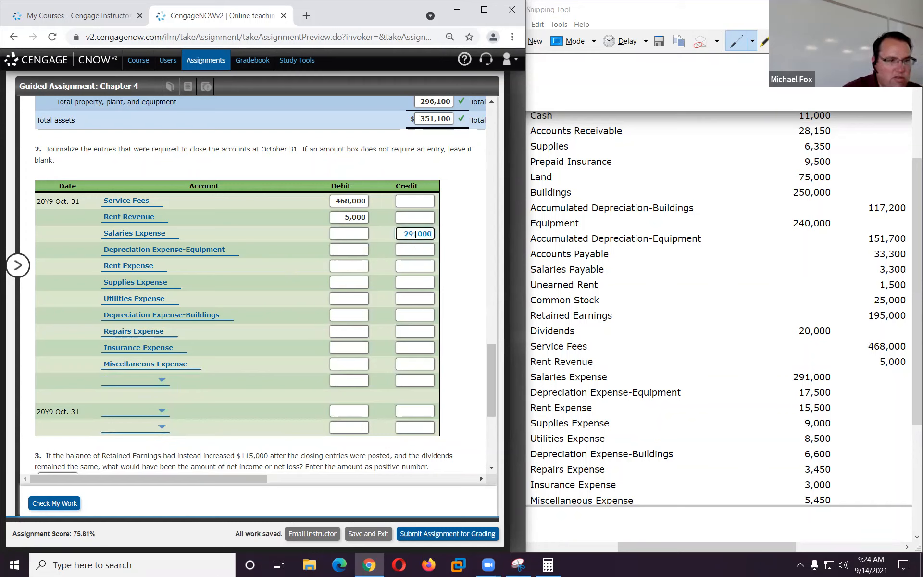
pyautogui.click(412, 245)
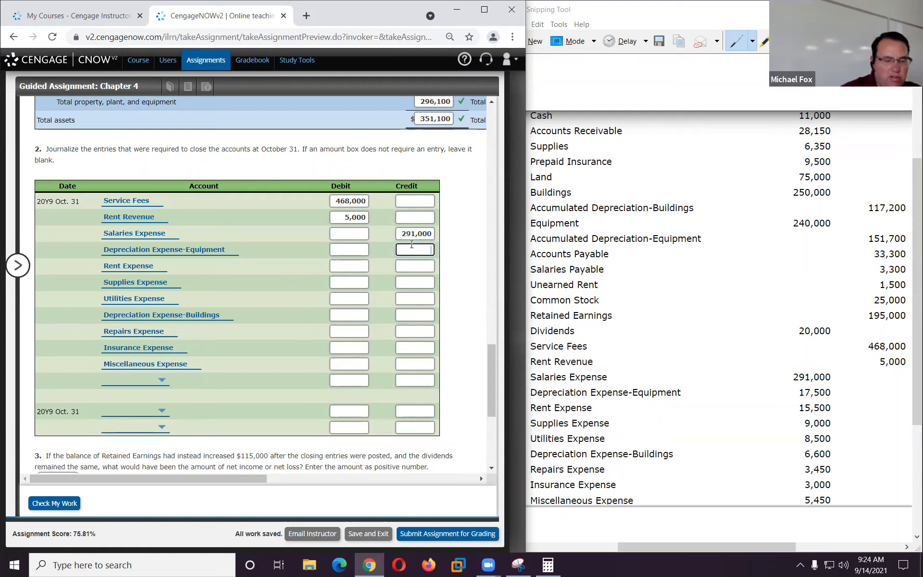
pyautogui.write('17500')
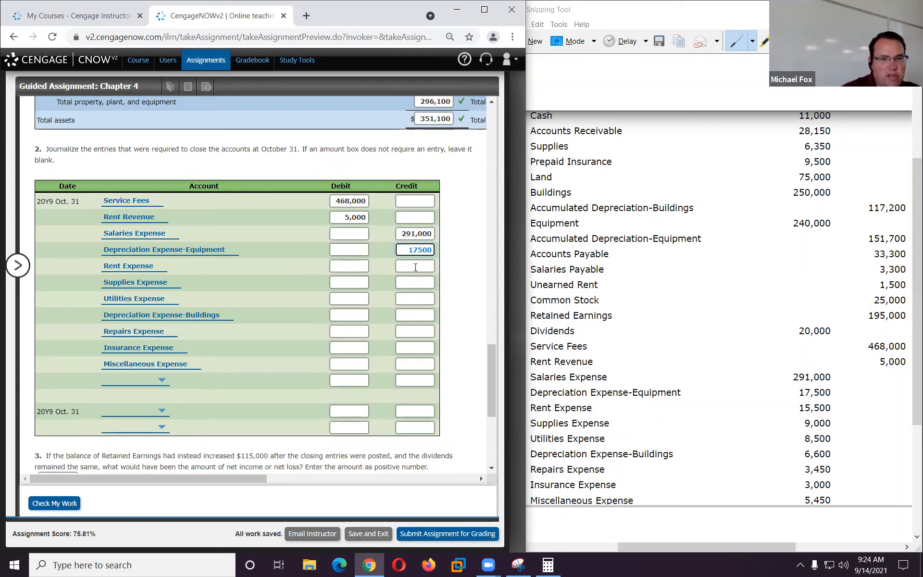
pyautogui.click(415, 266)
pyautogui.write('15500')
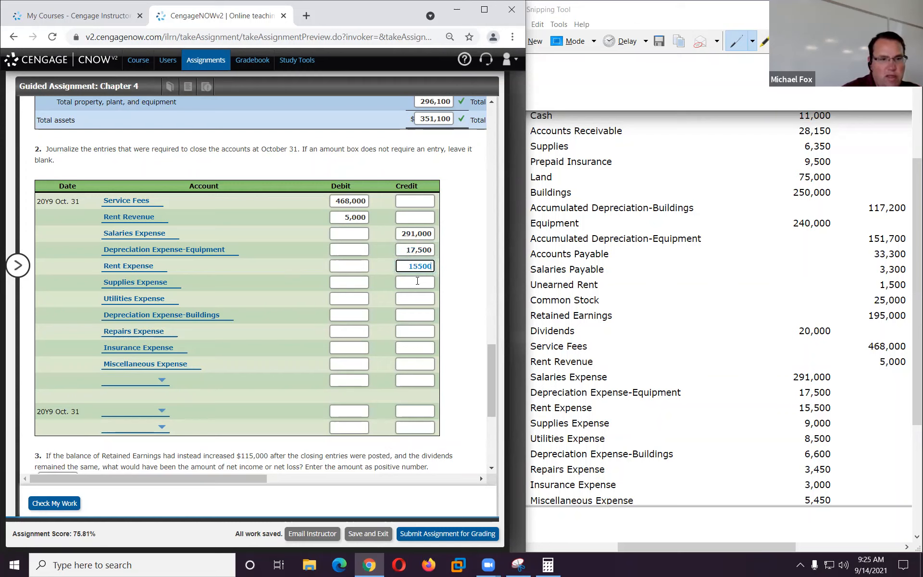
pyautogui.click(416, 284)
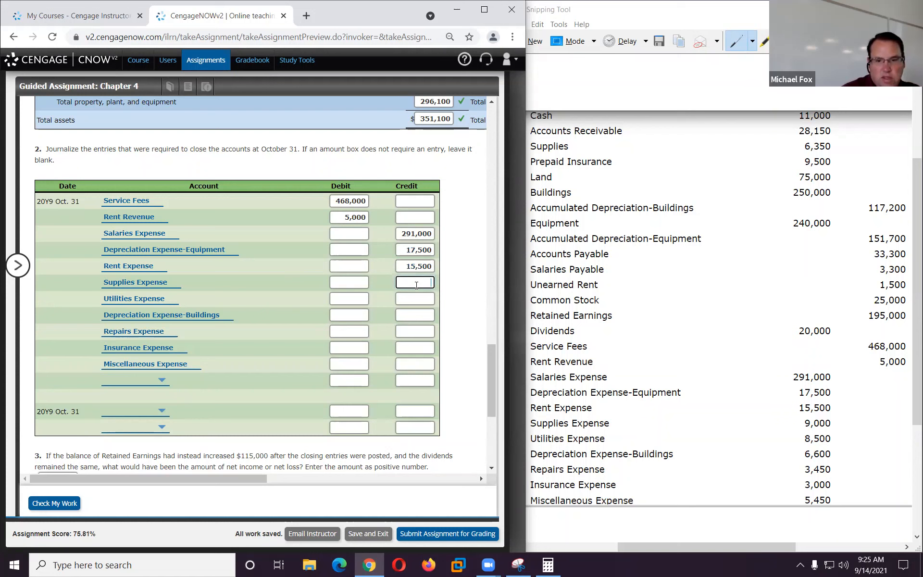
pyautogui.write('9000')
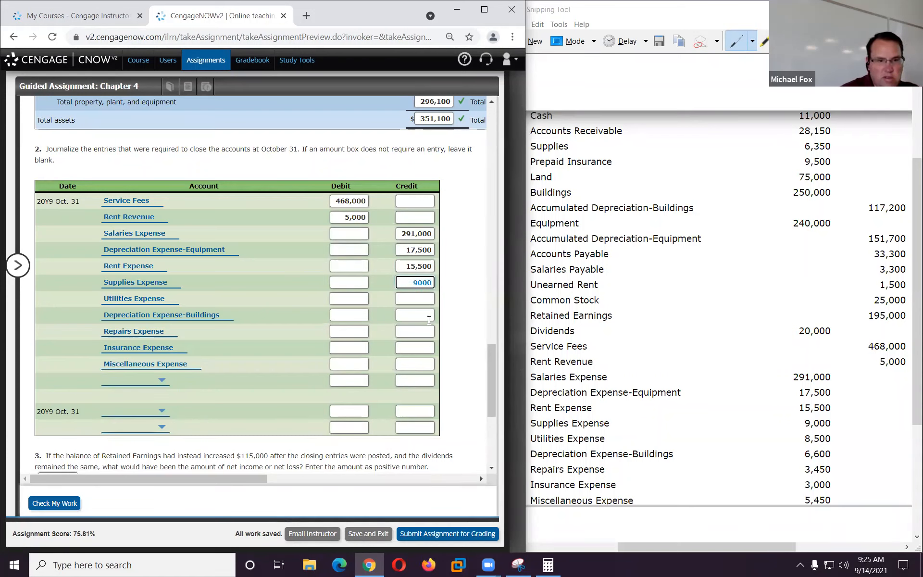
# - Credit Utilities Expense for 8500, Depreciation Expense-Buildings for 6600, Repairs Expense for 3450 and Insurance Expense for 3000
pyautogui.click(422, 298)
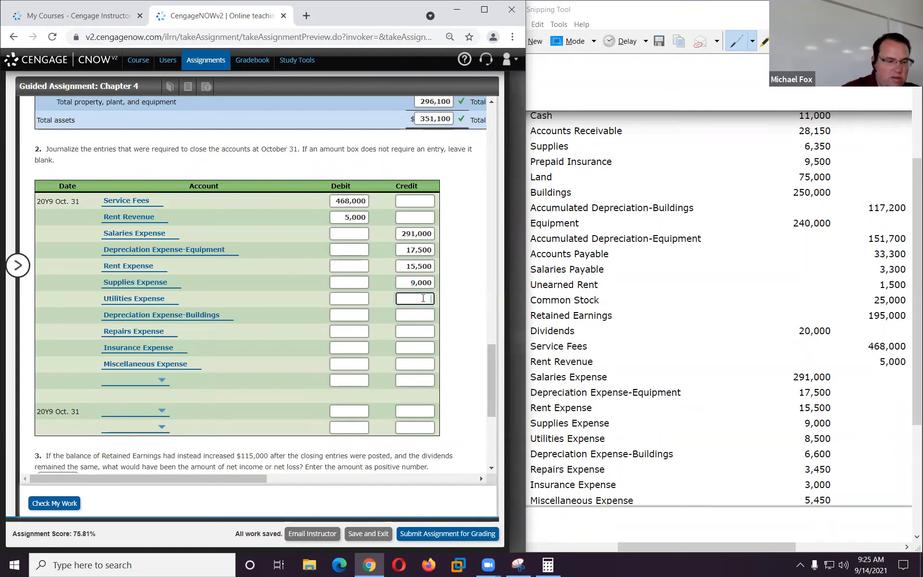
pyautogui.write('8500')
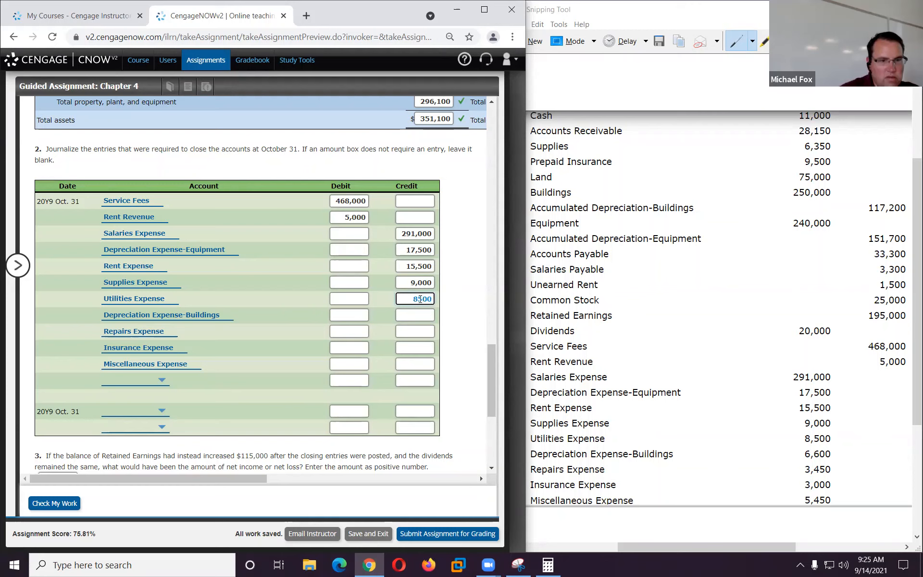
pyautogui.click(417, 317)
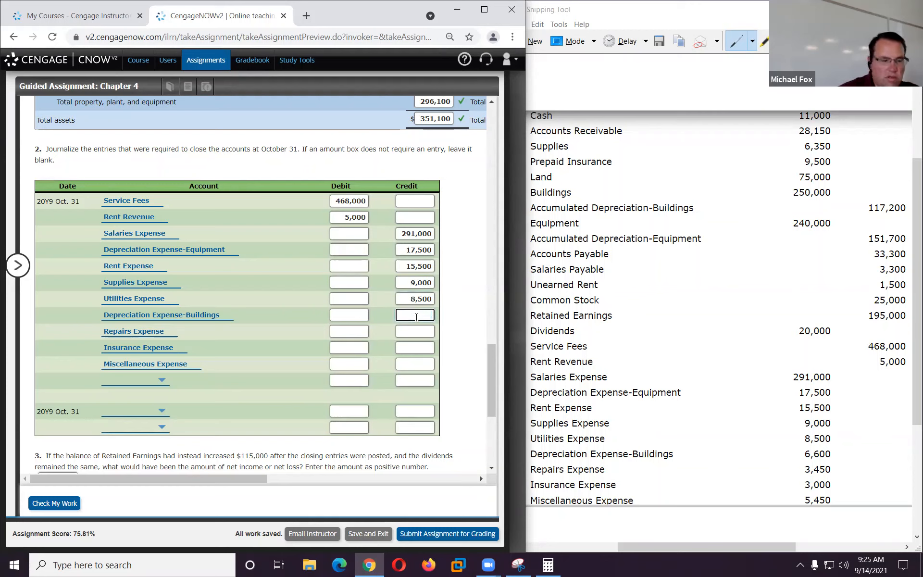
pyautogui.write('6600')
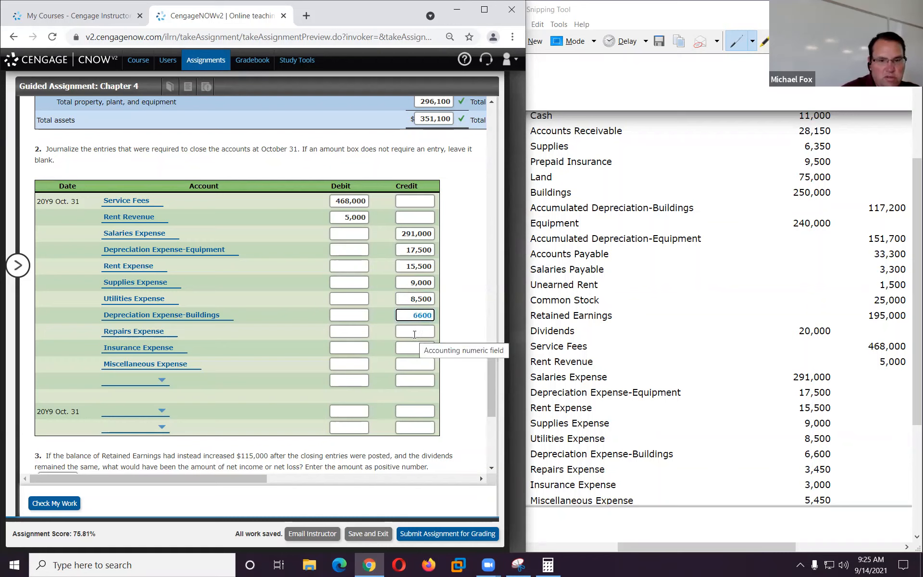
pyautogui.click(414, 332)
pyautogui.write('3450')
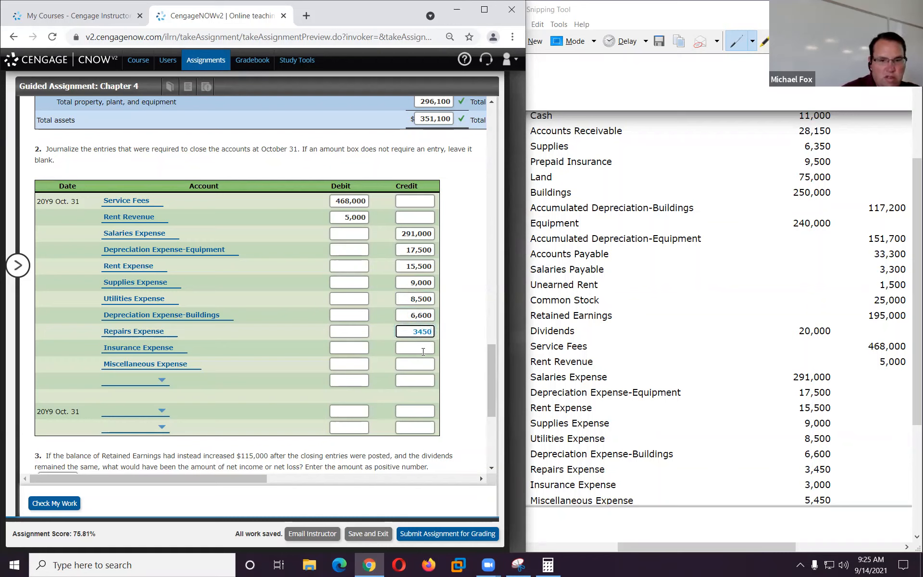
pyautogui.click(423, 350)
pyautogui.write('3000')
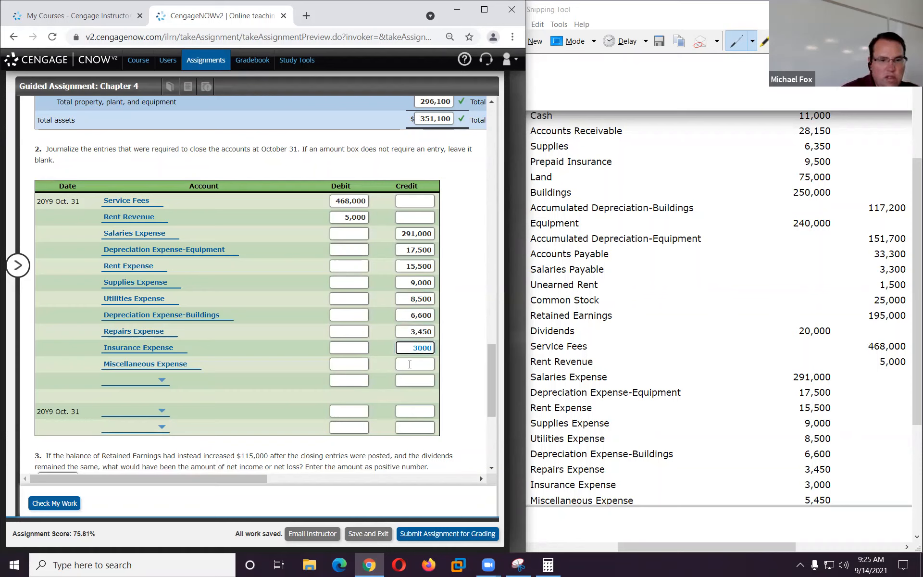
# - Credit Miscellaneous Expense for 5450 and finish the first closing entry with a Retained Earnings credit of 113000
pyautogui.click(412, 366)
pyautogui.write('5450')
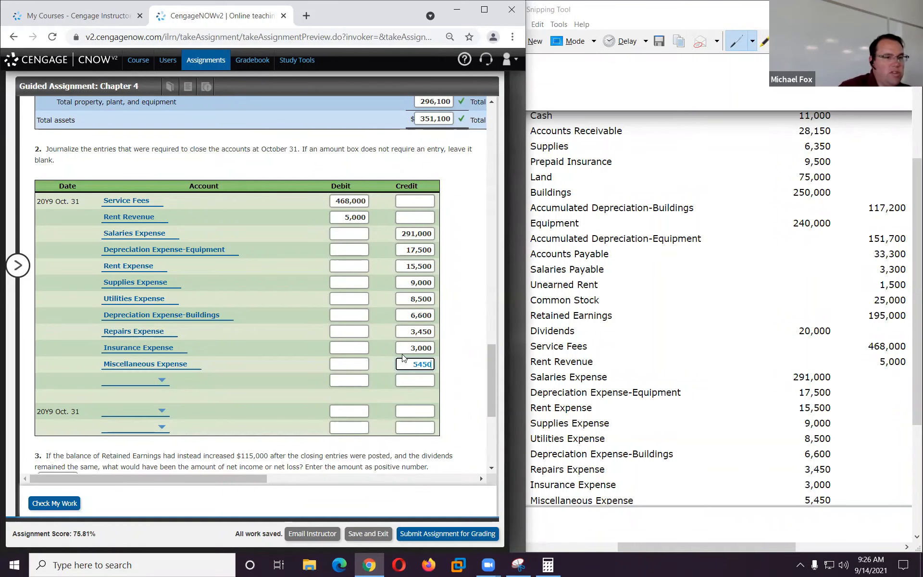
pyautogui.scroll(15, 402, 355)
pyautogui.scroll(1, 403, 356)
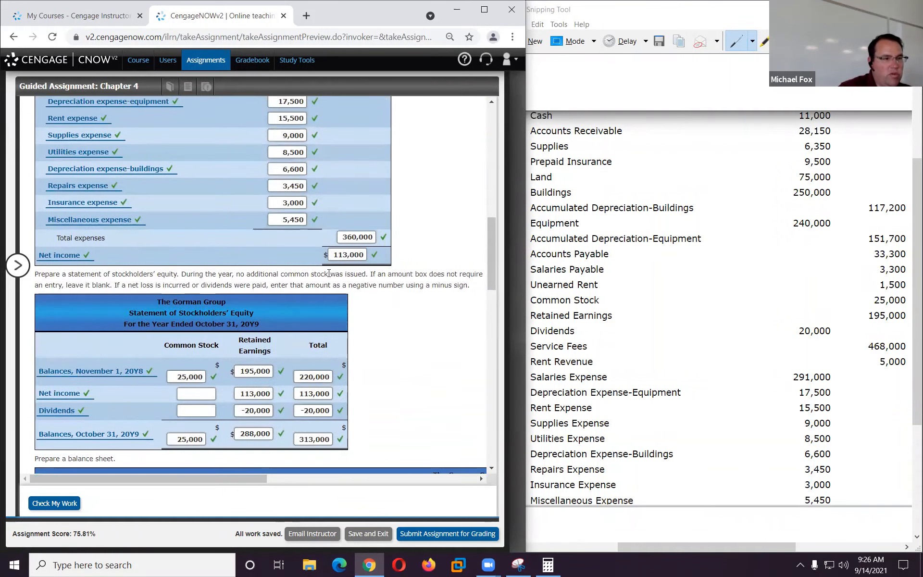
pyautogui.scroll(-5, 397, 280)
pyautogui.scroll(-10, 396, 280)
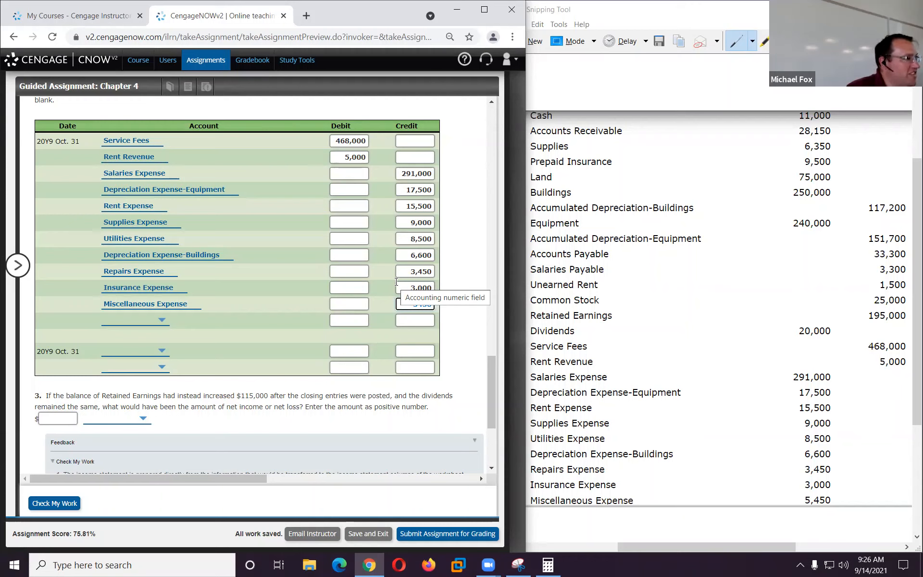
pyautogui.click(138, 321)
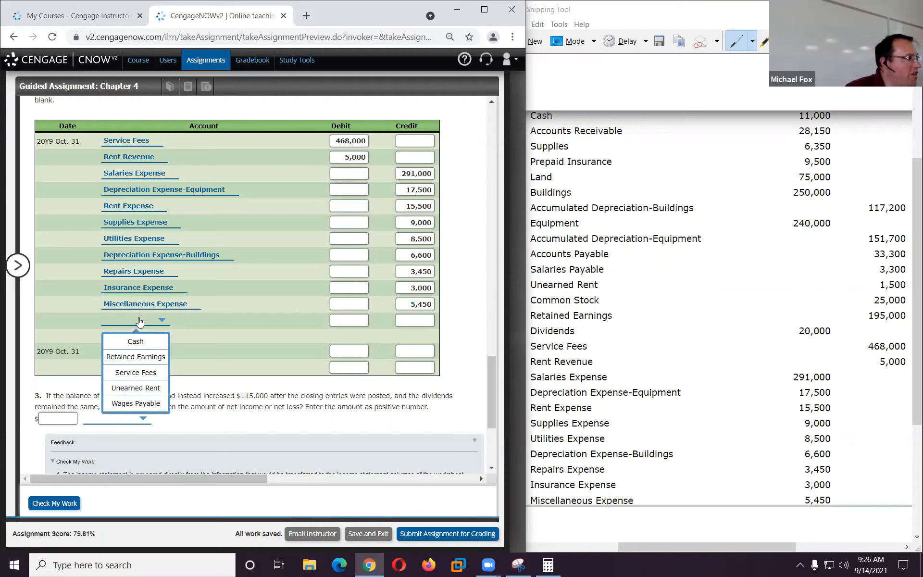
pyautogui.click(135, 356)
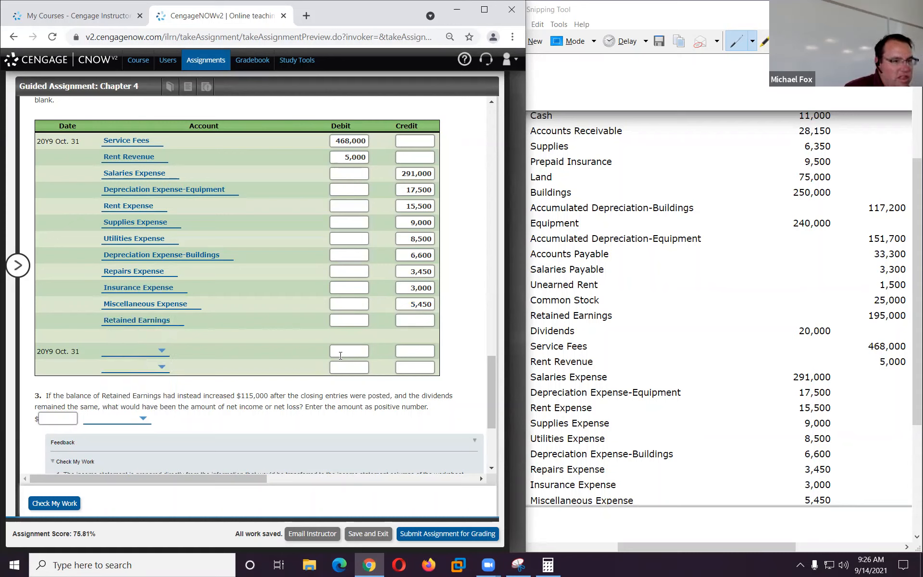
pyautogui.click(405, 320)
pyautogui.write('113000')
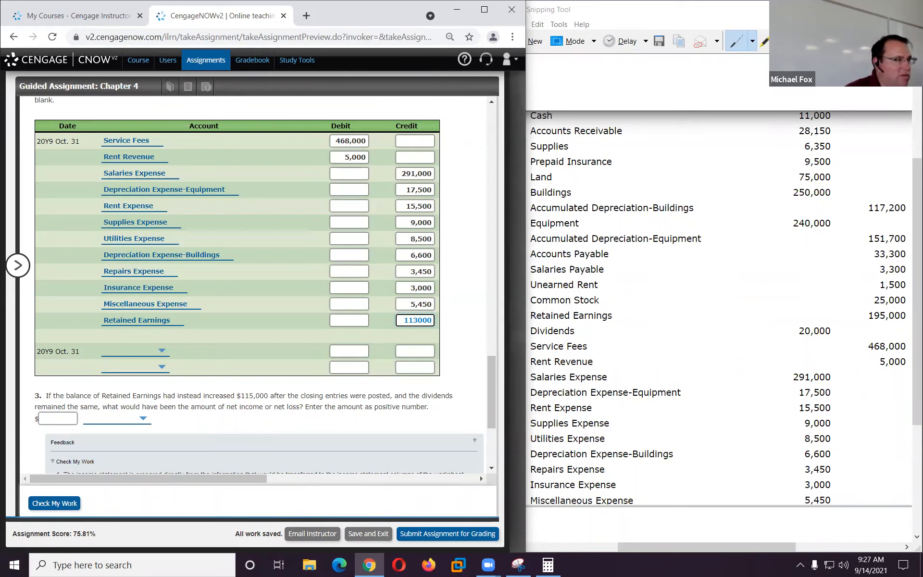
# - Record the second October 31 closing entry, debiting Retained Earnings and crediting Dividends for 20000, and check the work
pyautogui.click(144, 371)
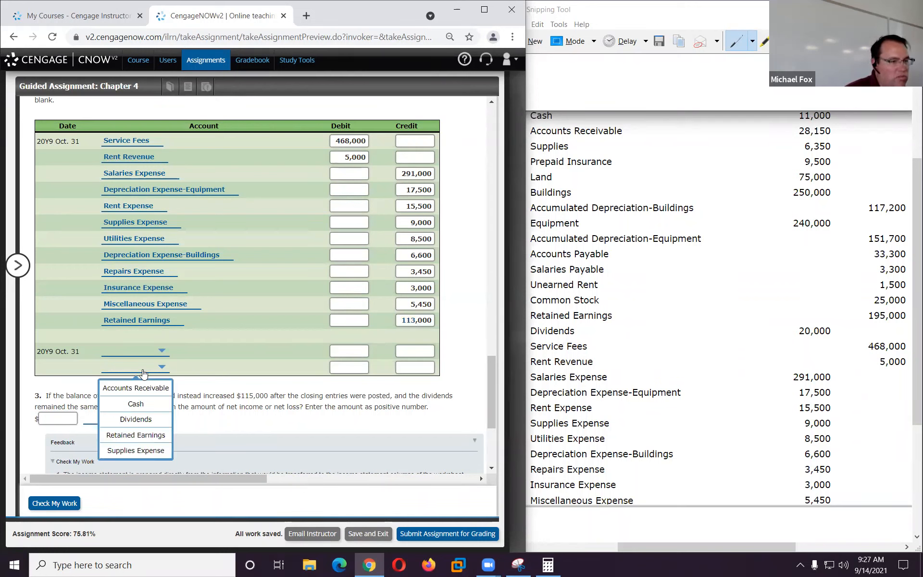
pyautogui.click(130, 419)
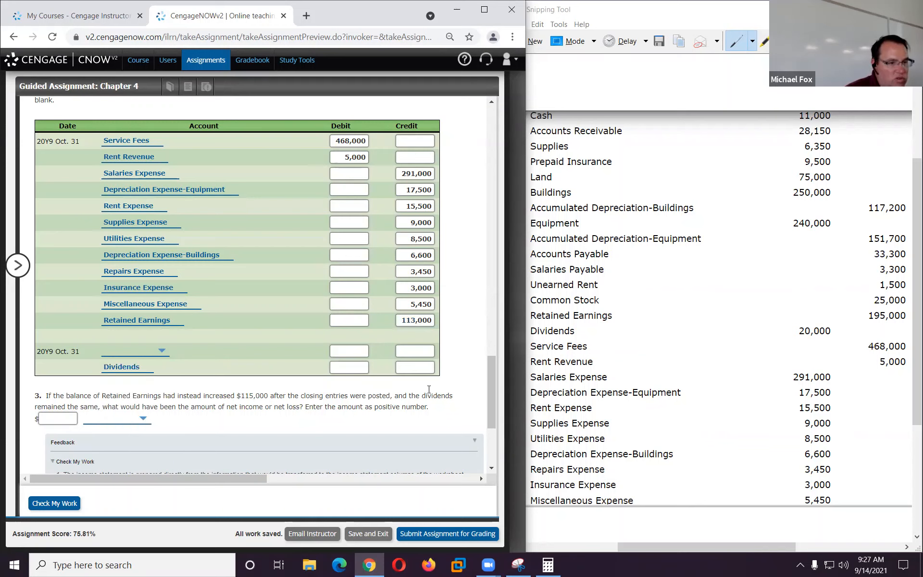
pyautogui.click(419, 367)
pyautogui.write('20000')
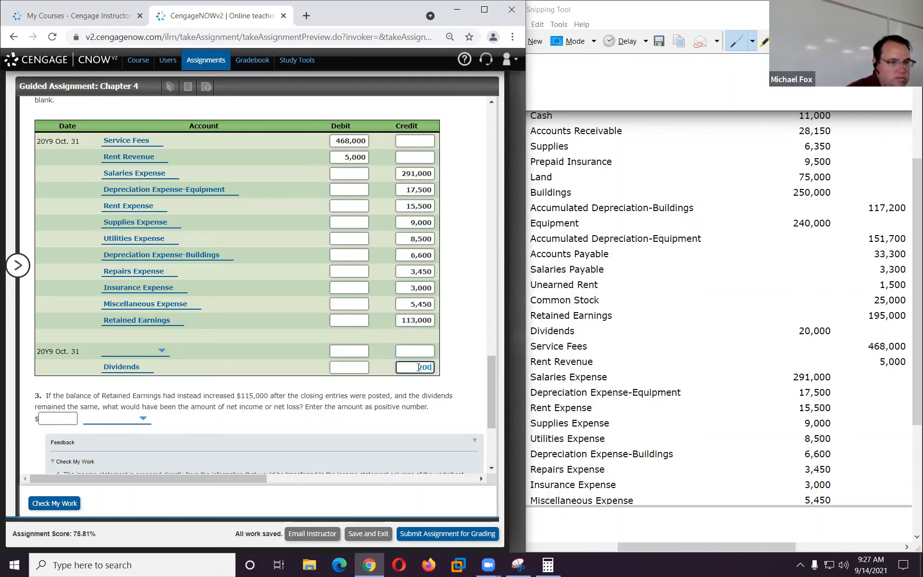
pyautogui.click(136, 355)
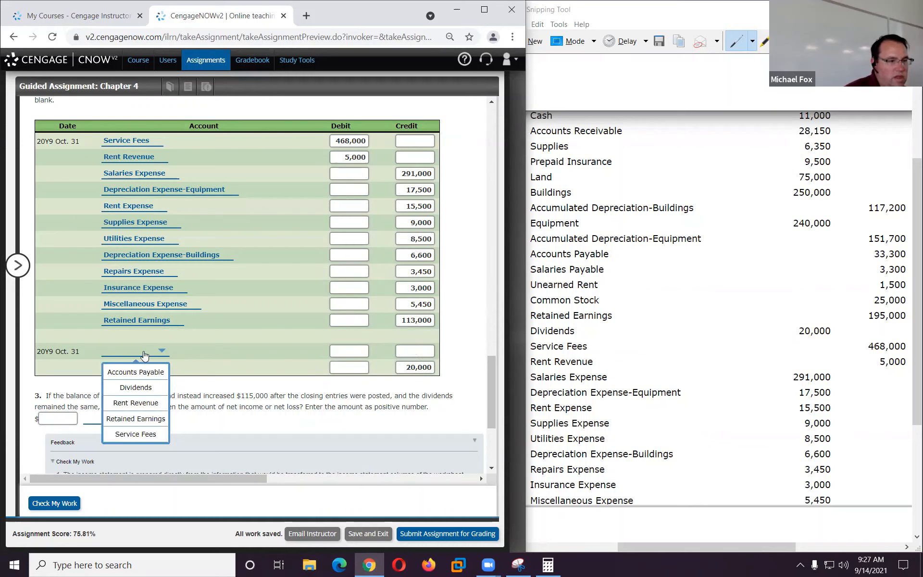
pyautogui.click(142, 418)
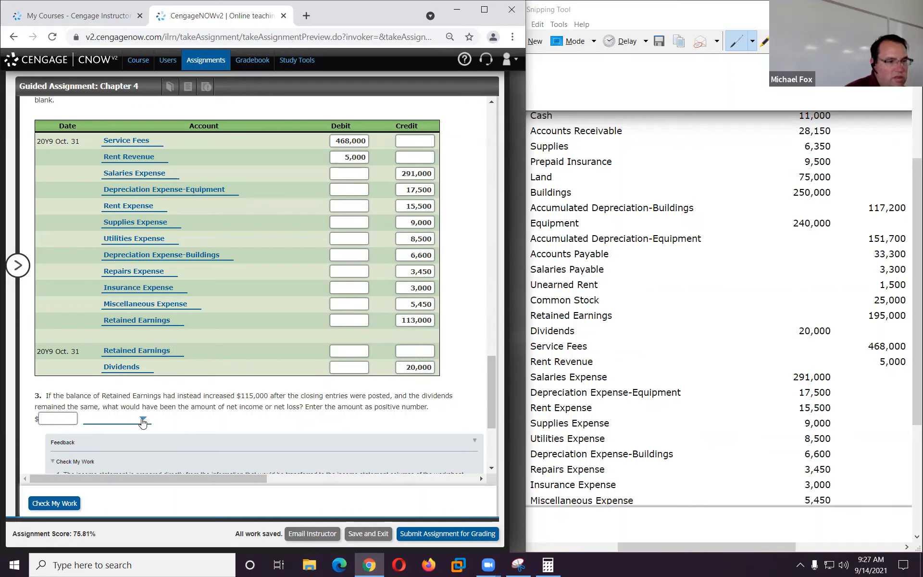
pyautogui.click(337, 351)
pyautogui.write('20000')
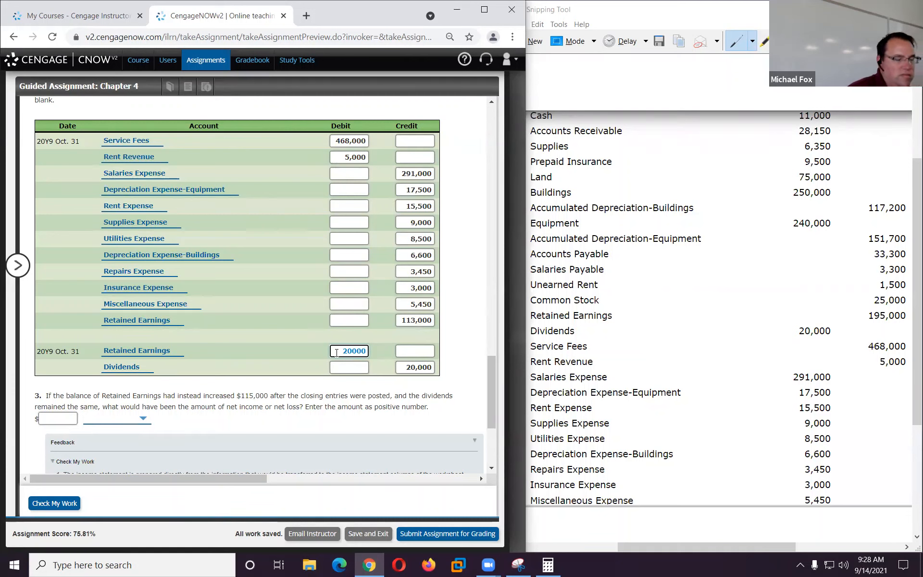
pyautogui.click(49, 504)
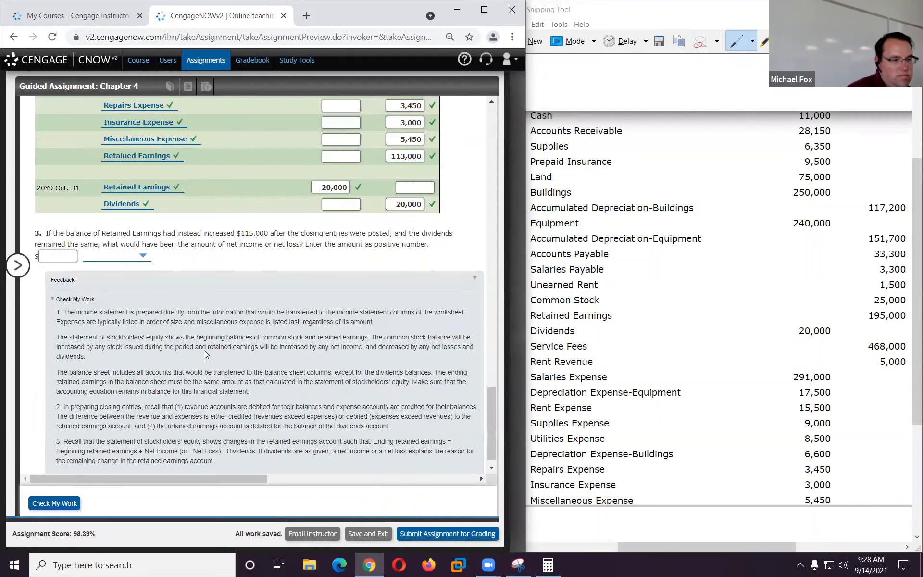
# - Answer question 3 with 135000 as Net Income and check the work
pyautogui.scroll(4, 243, 303)
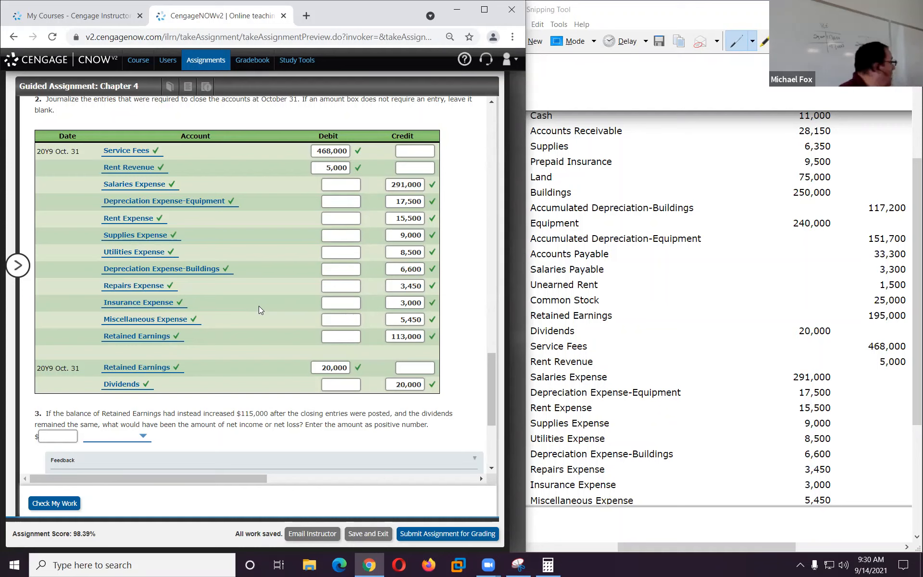
pyautogui.click(55, 434)
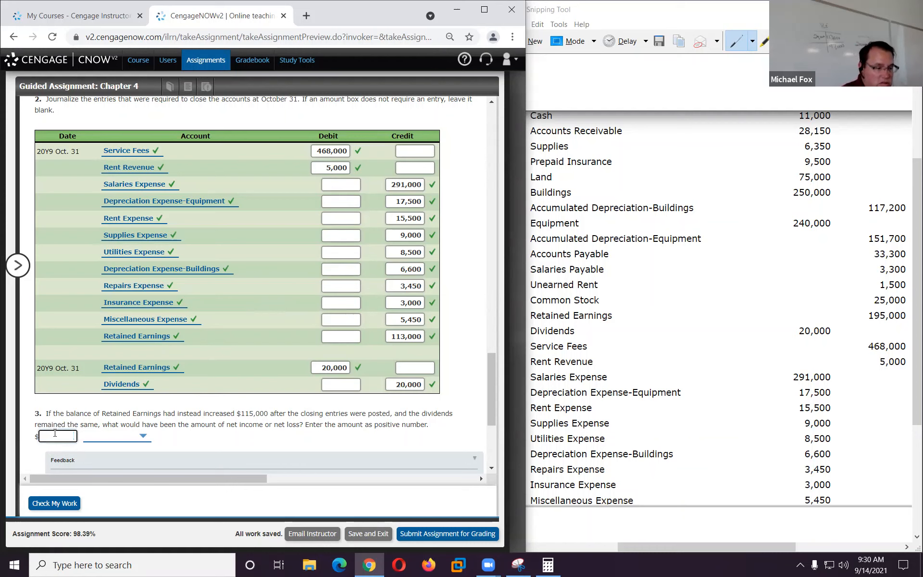
pyautogui.write('135000')
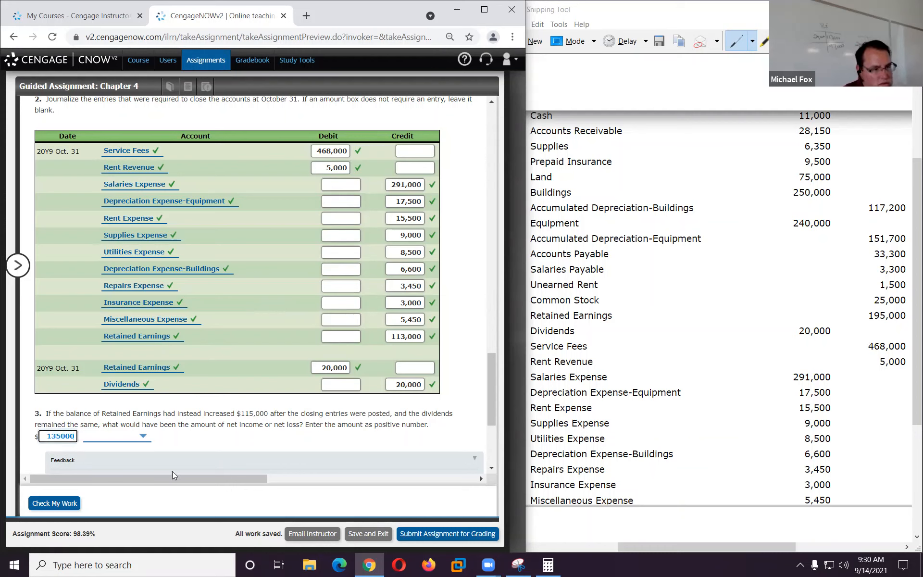
pyautogui.click(114, 436)
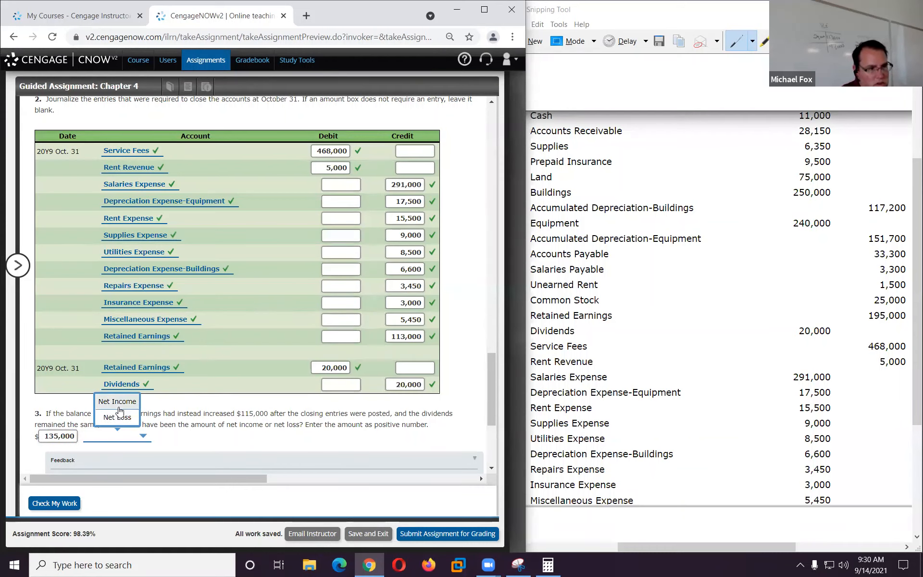
pyautogui.click(119, 406)
pyautogui.click(55, 504)
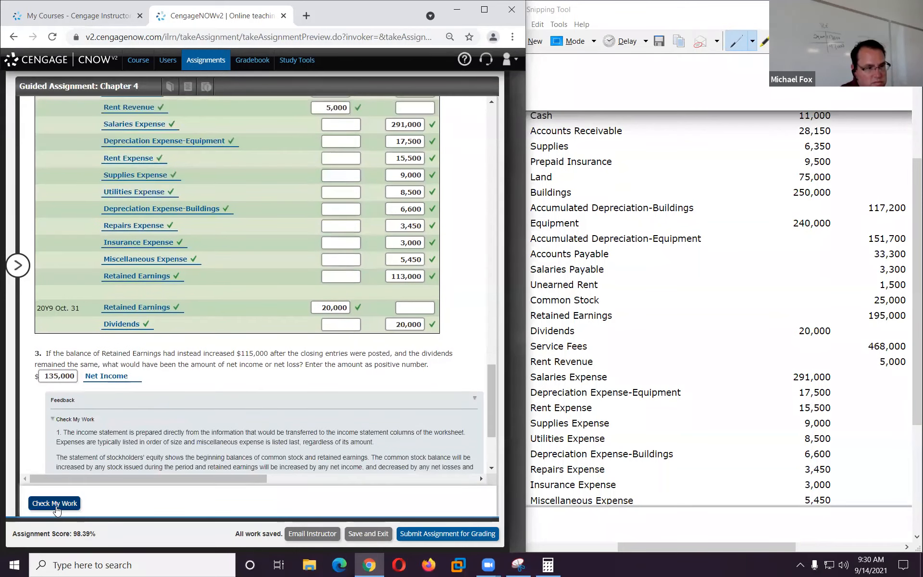